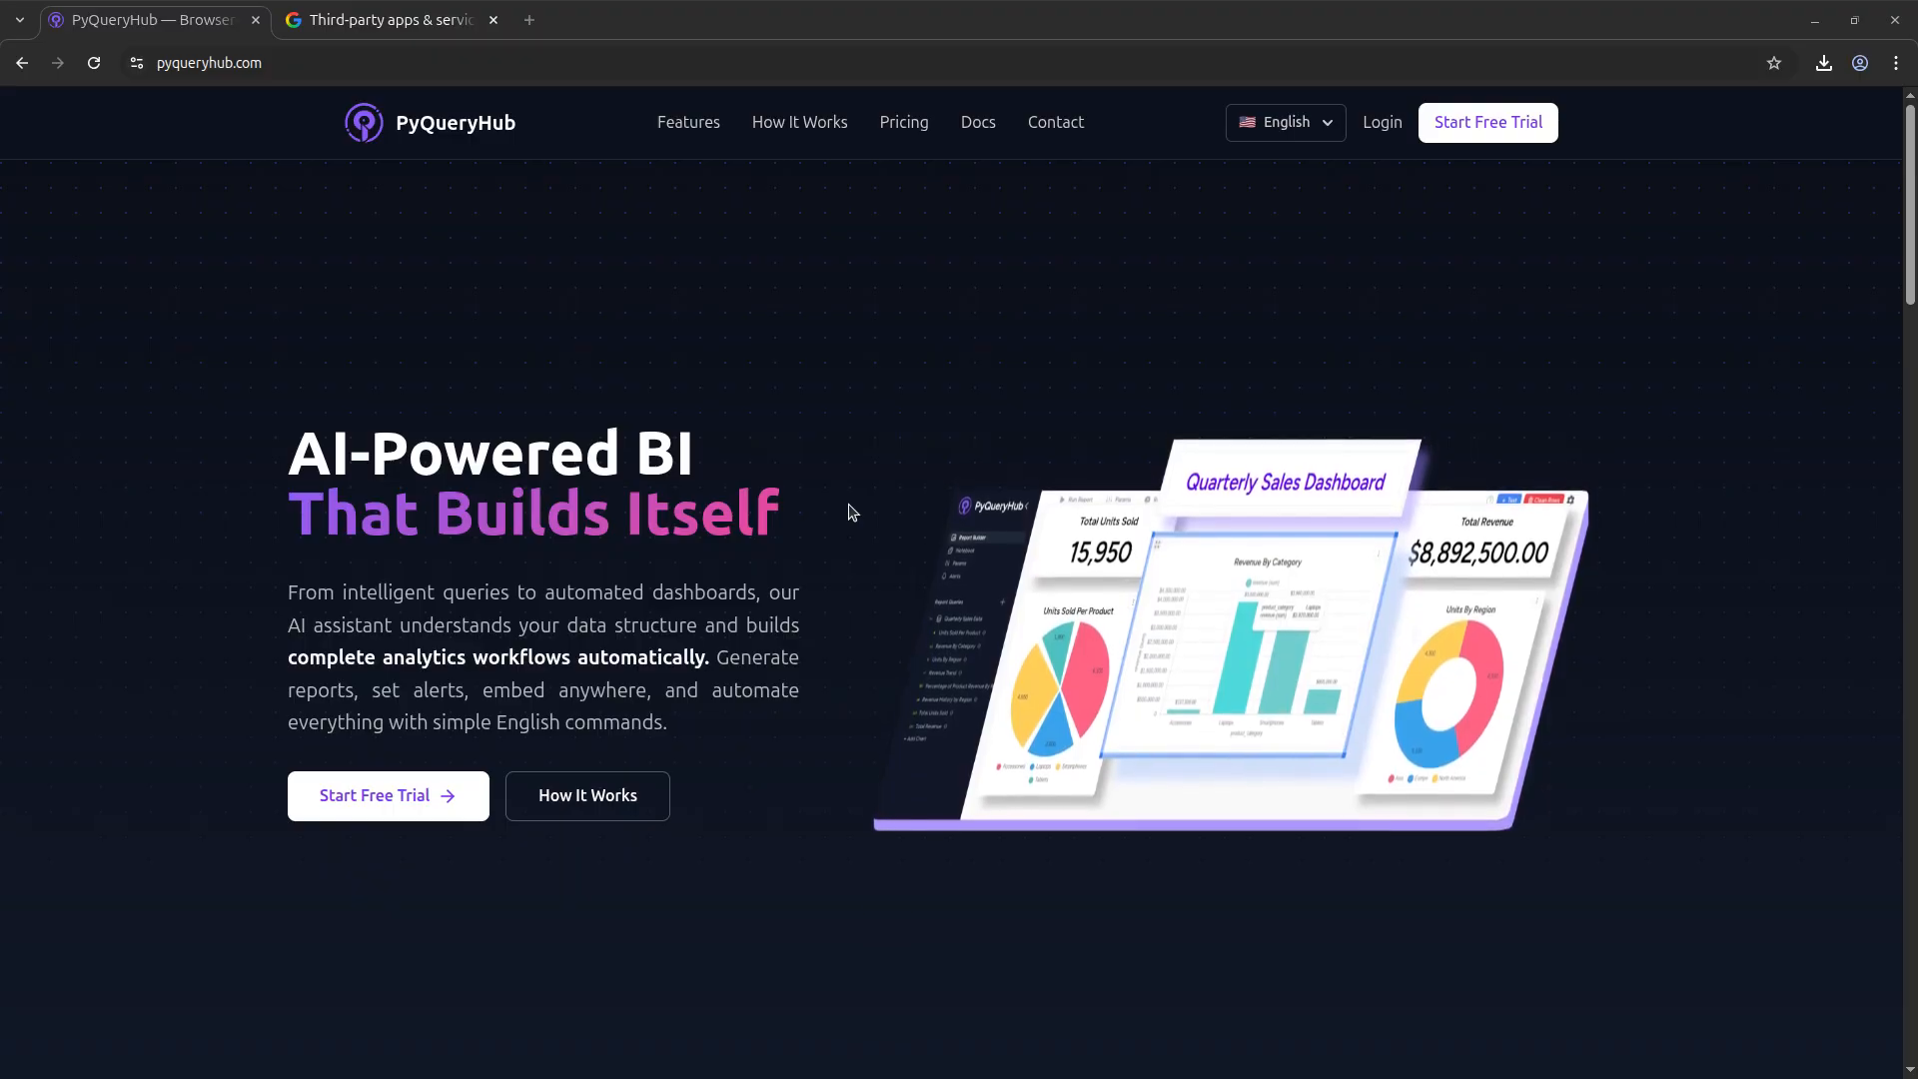
Examine the PyQueryHub home page's analytics suite, workflow and data context sections, including the Python notebooks feature.
scroll(869, 522, "down", 3)
scroll(883, 528, "down", 5)
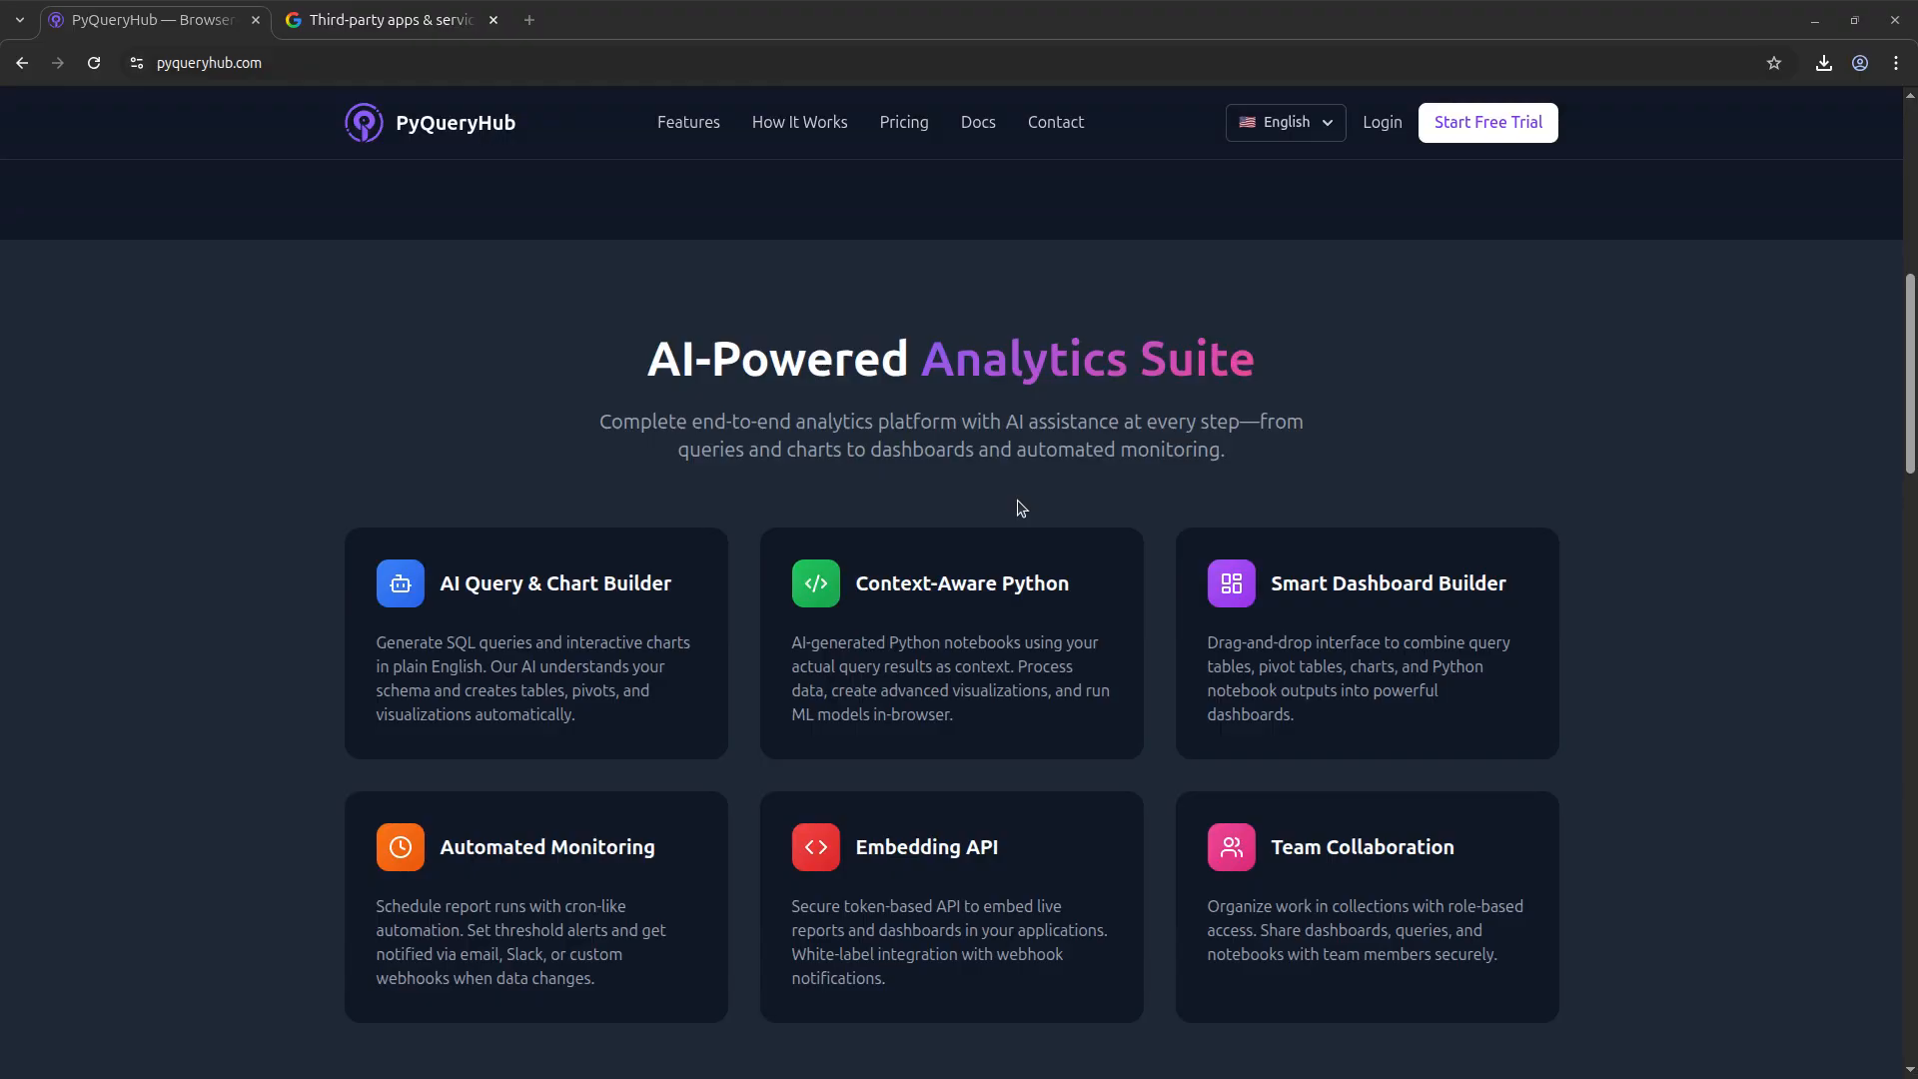
scroll(1009, 502, "down", 5)
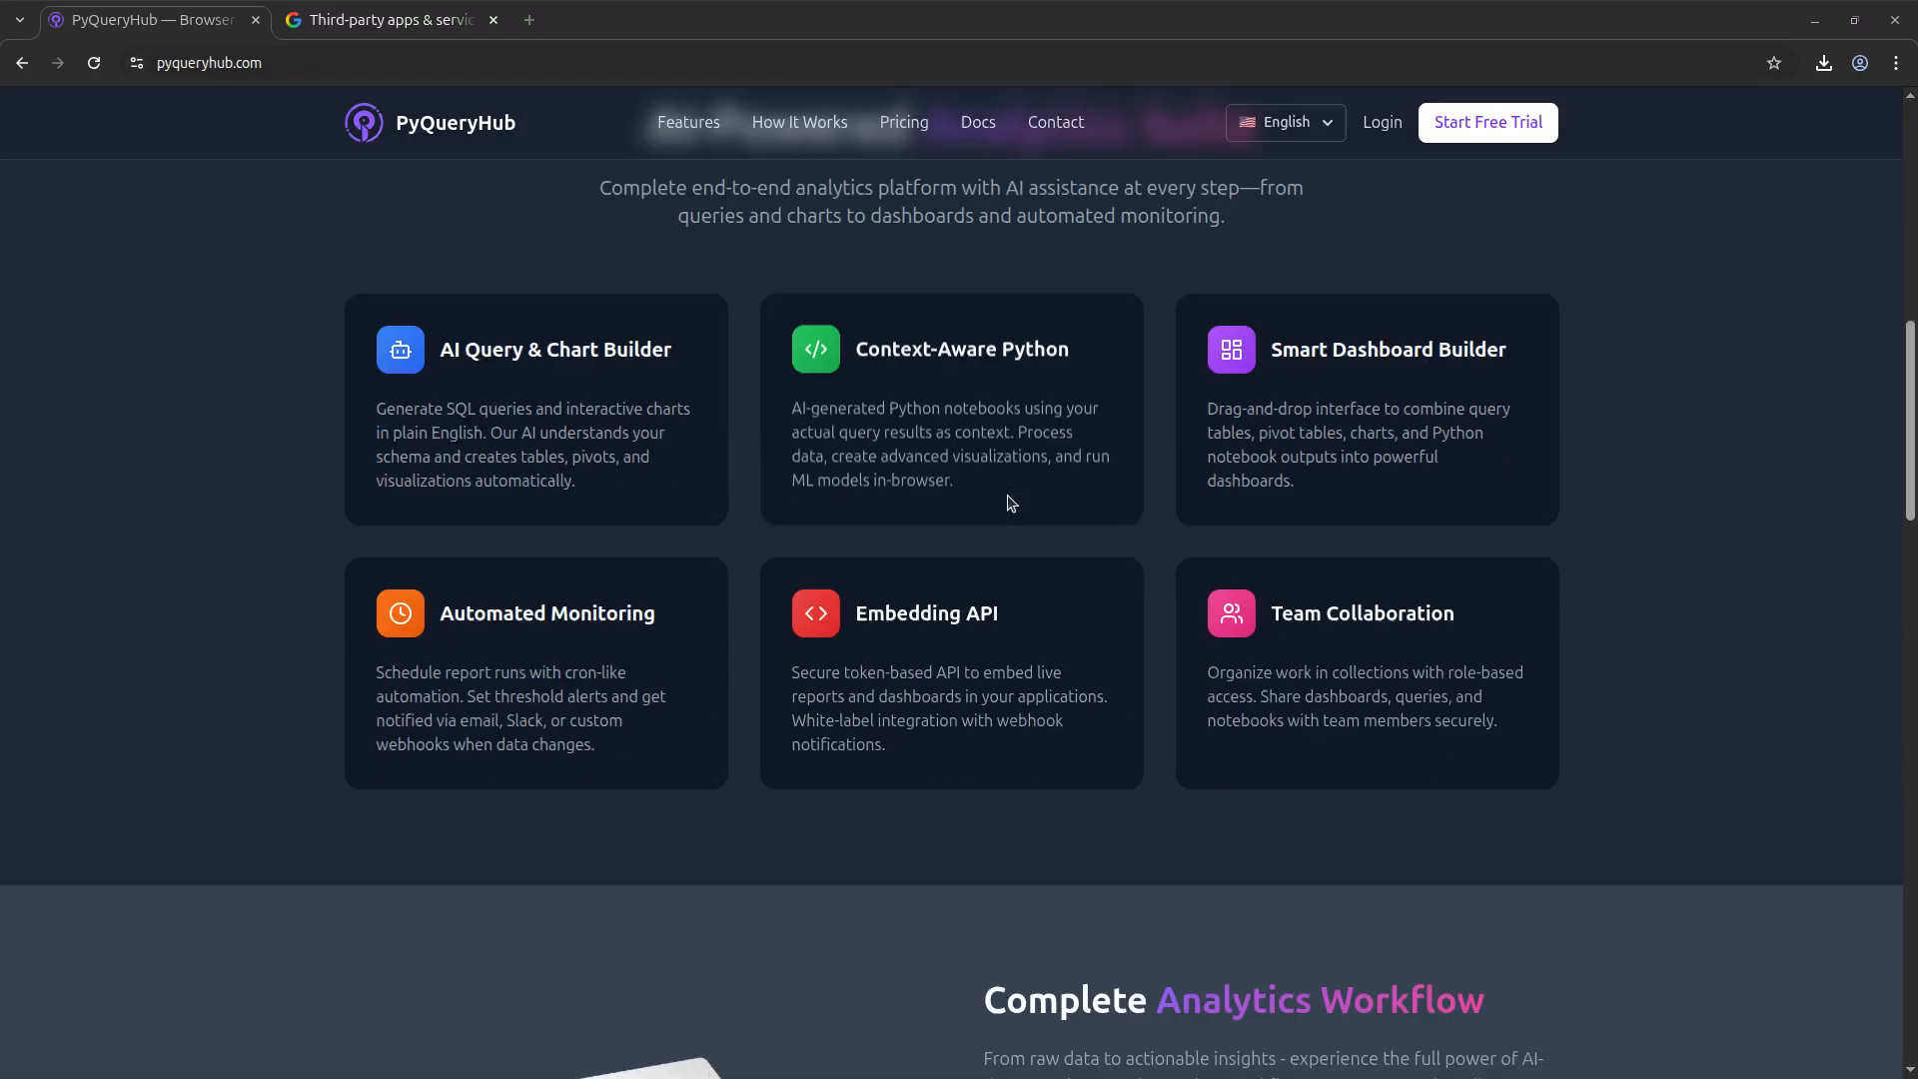
scroll(964, 527, "down", 4)
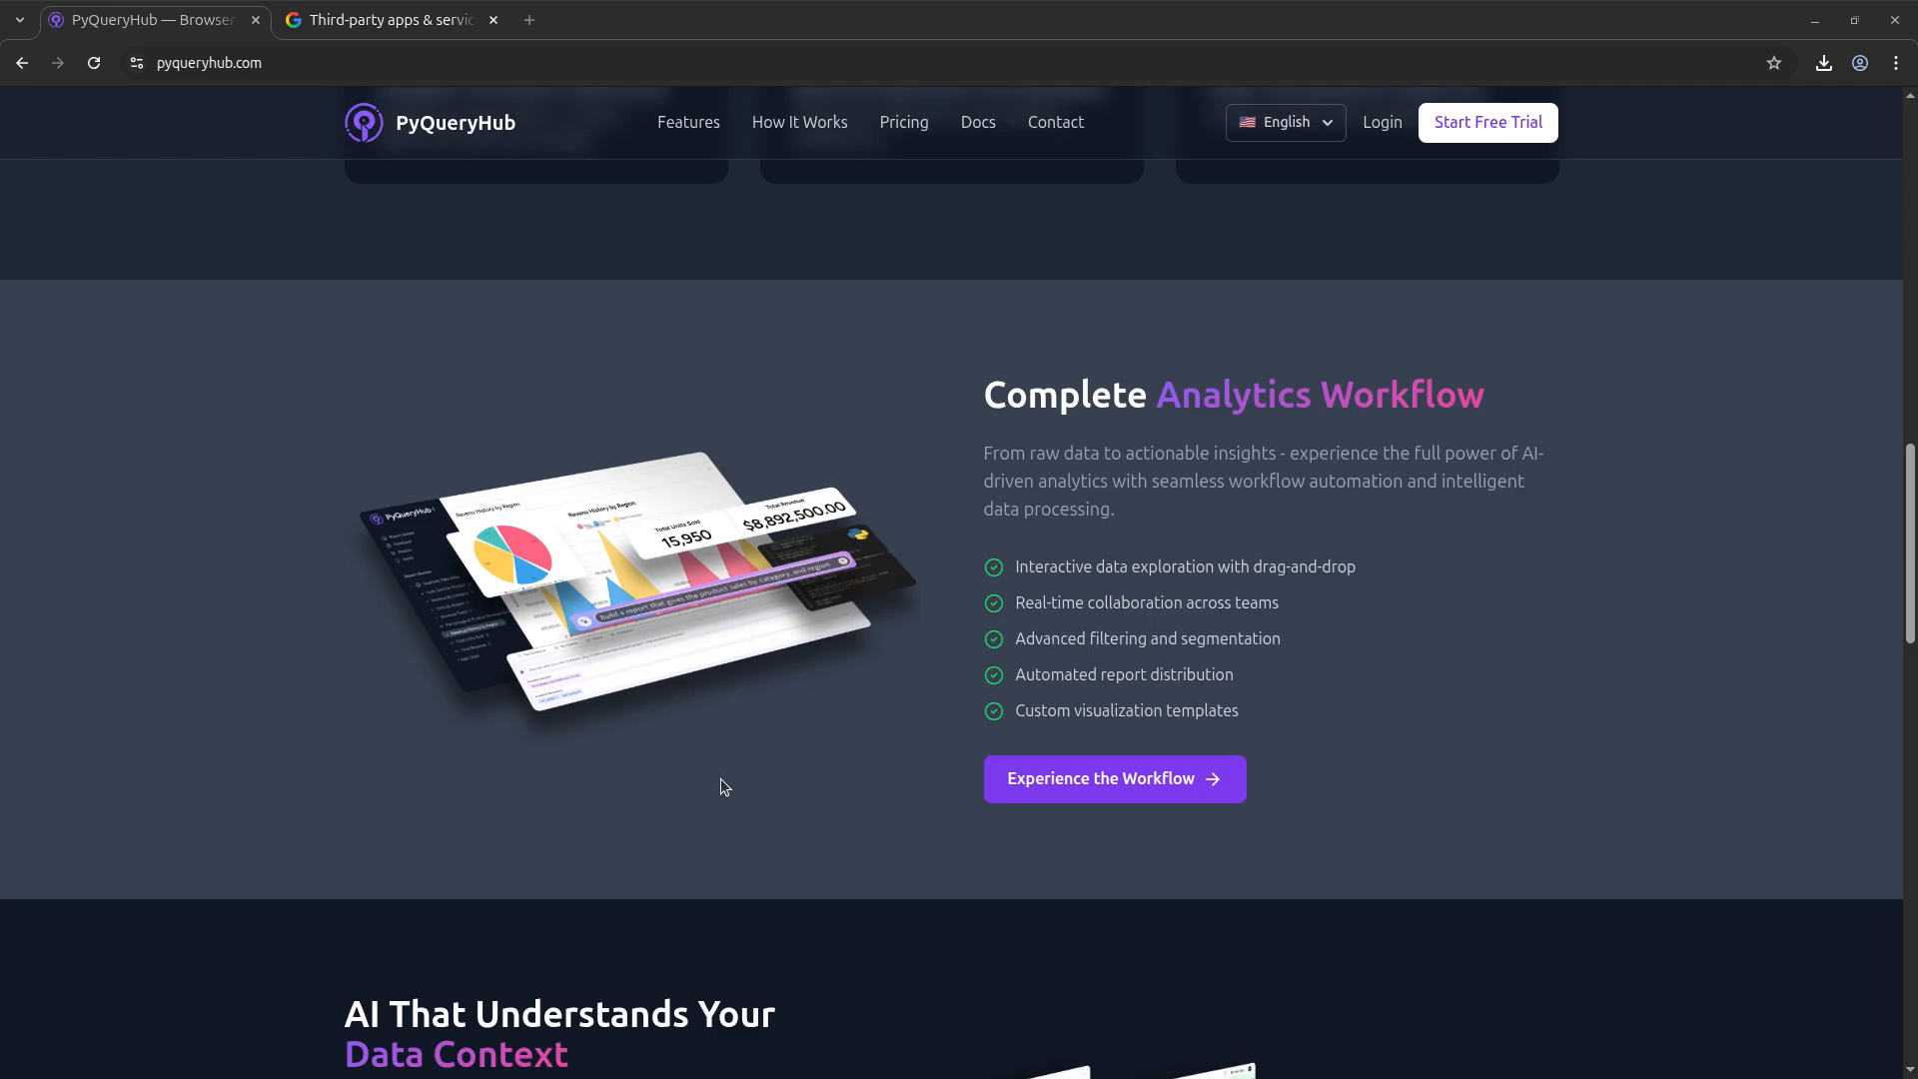
scroll(721, 778, "down", 3)
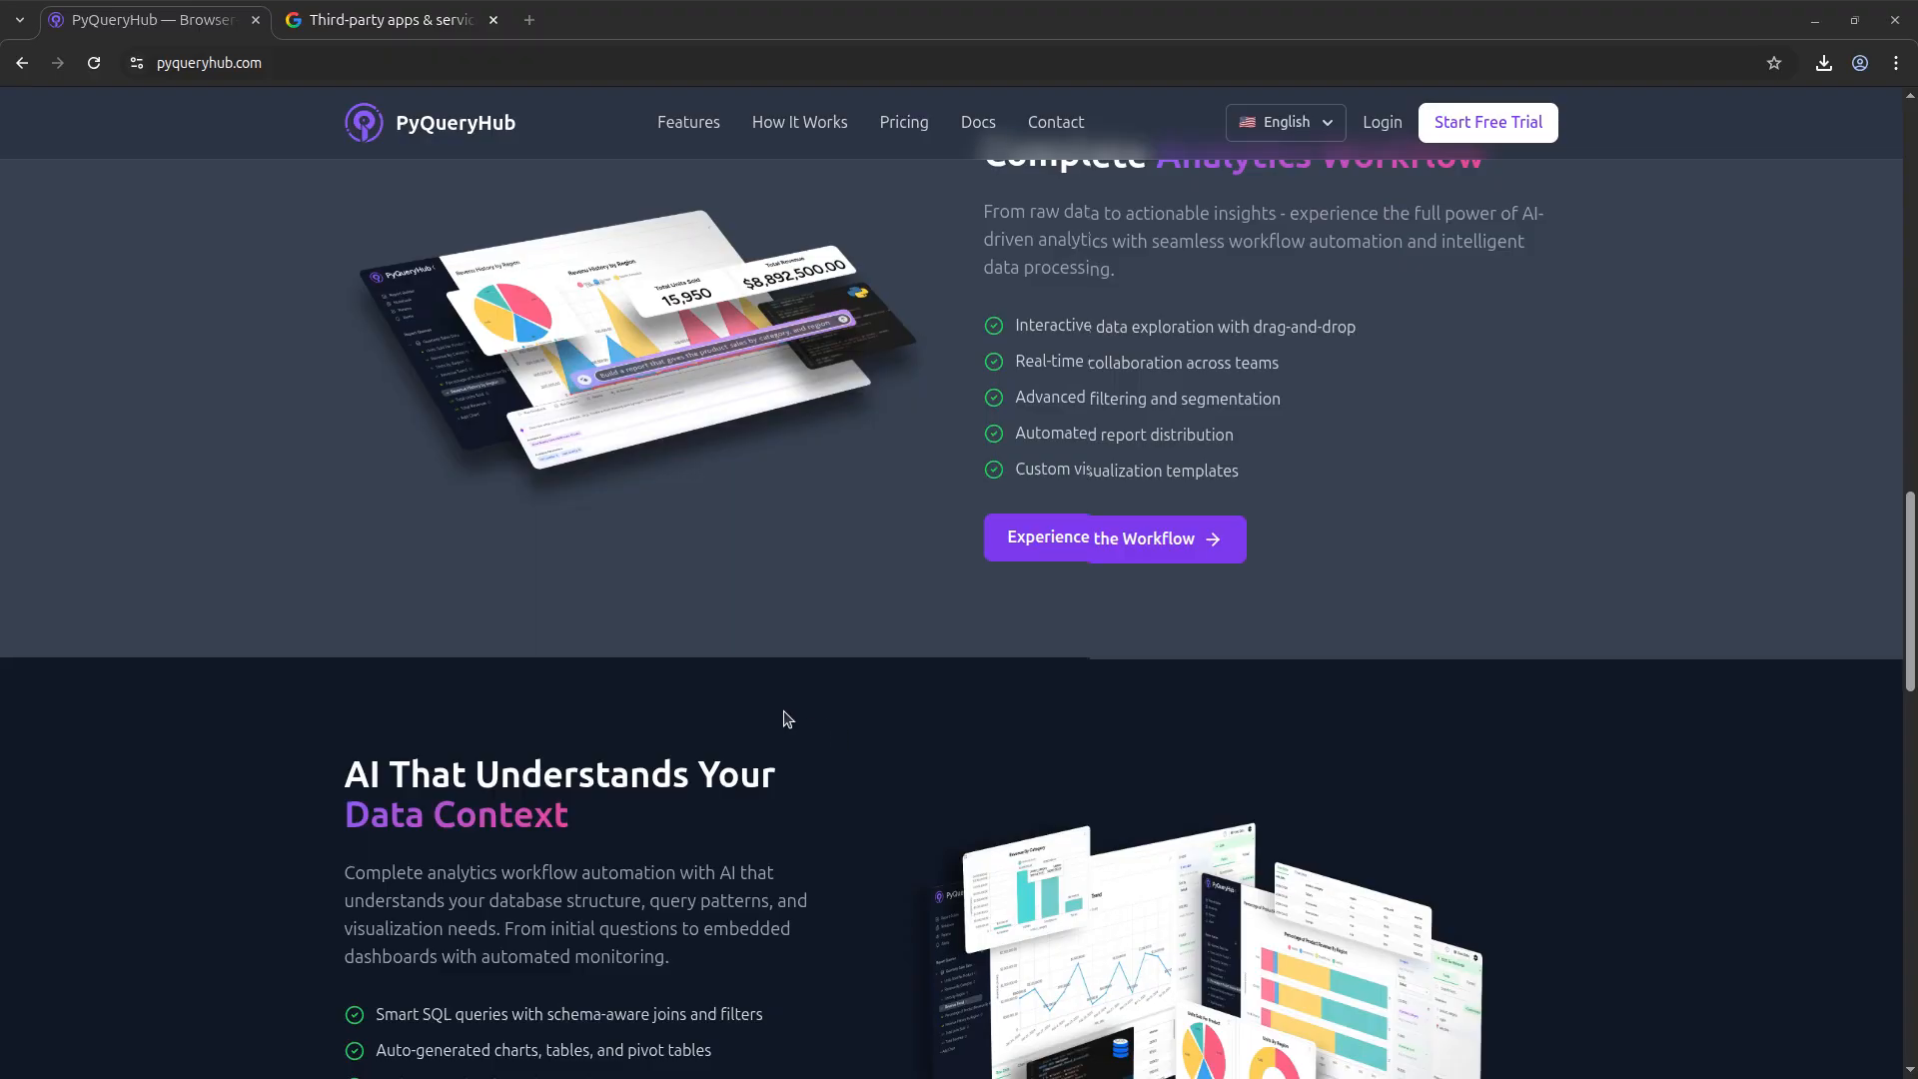
scroll(789, 719, "down", 3)
left_click_drag(376, 849, 791, 865)
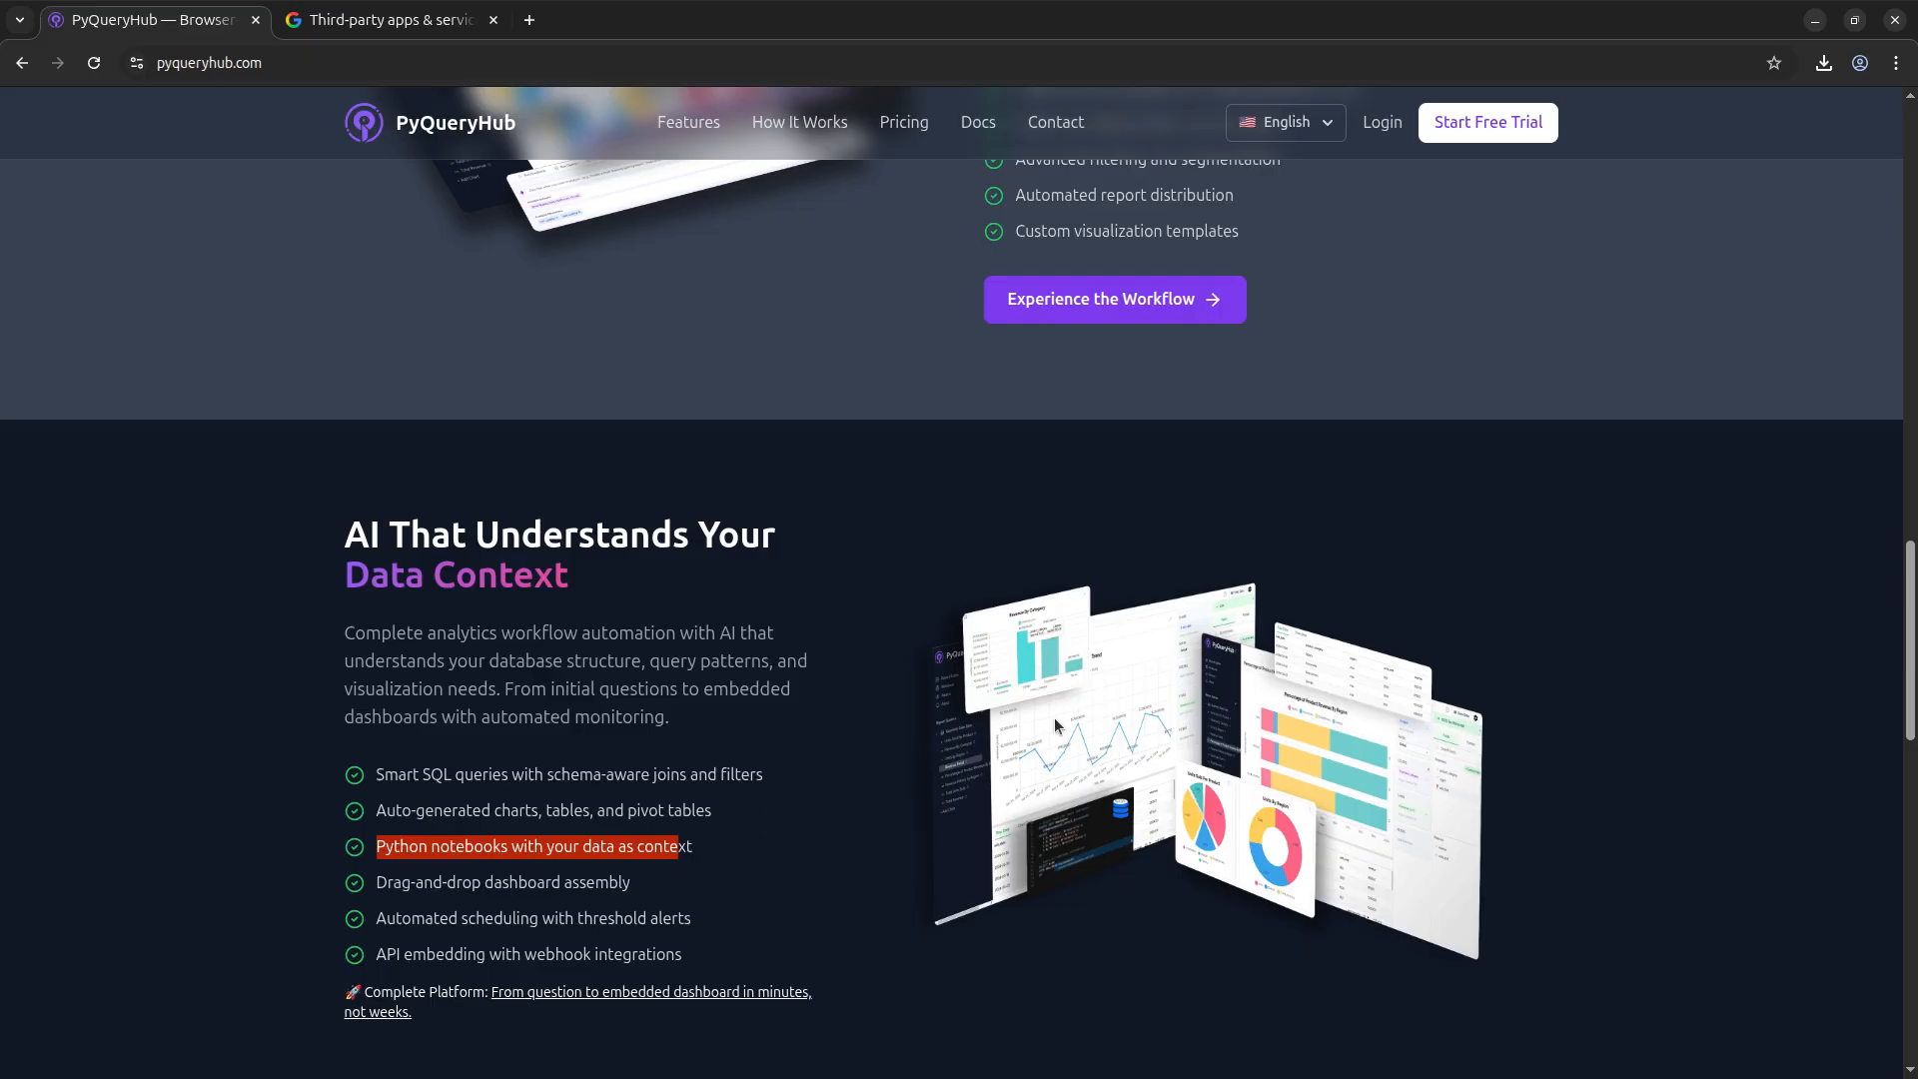
scroll(1199, 699, "up", 20)
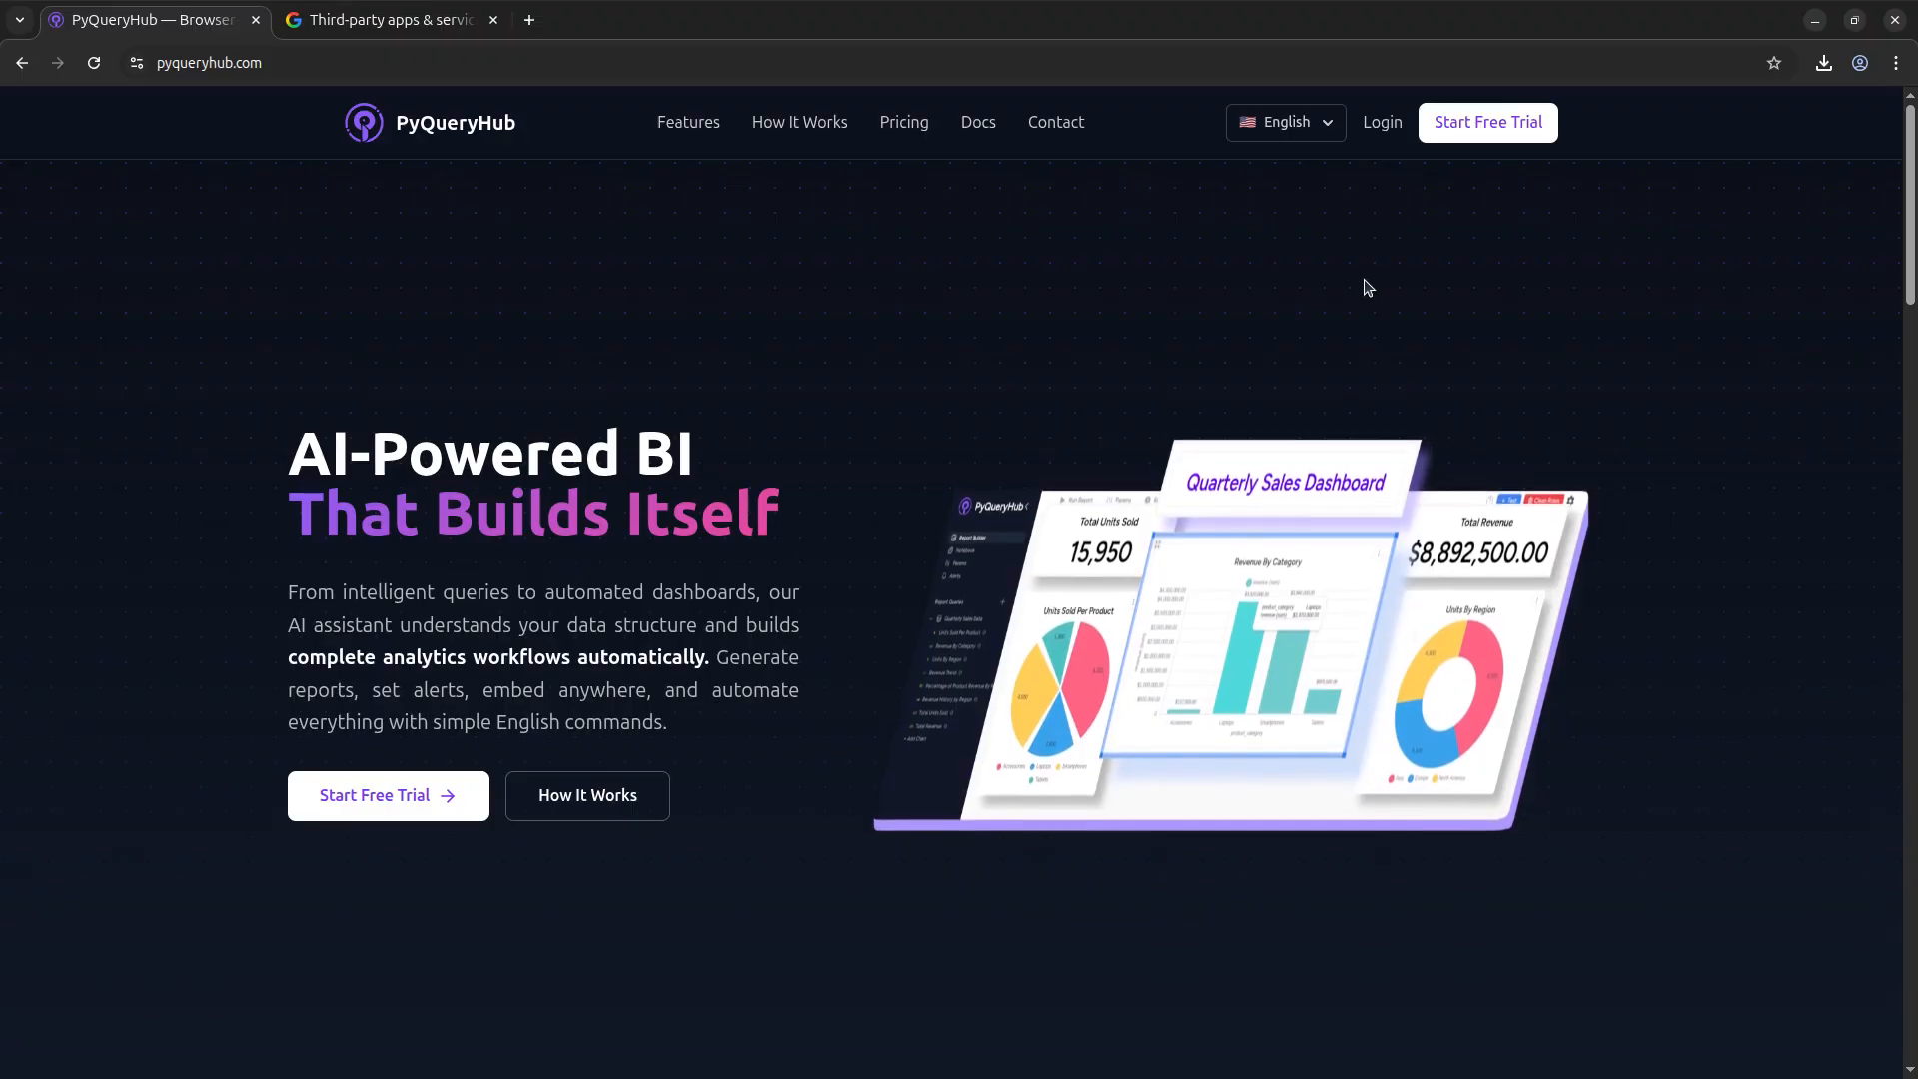
Log in to PyQueryHub through Google sign-in with the listed account and approve sharing its profile information.
left_click(1381, 122)
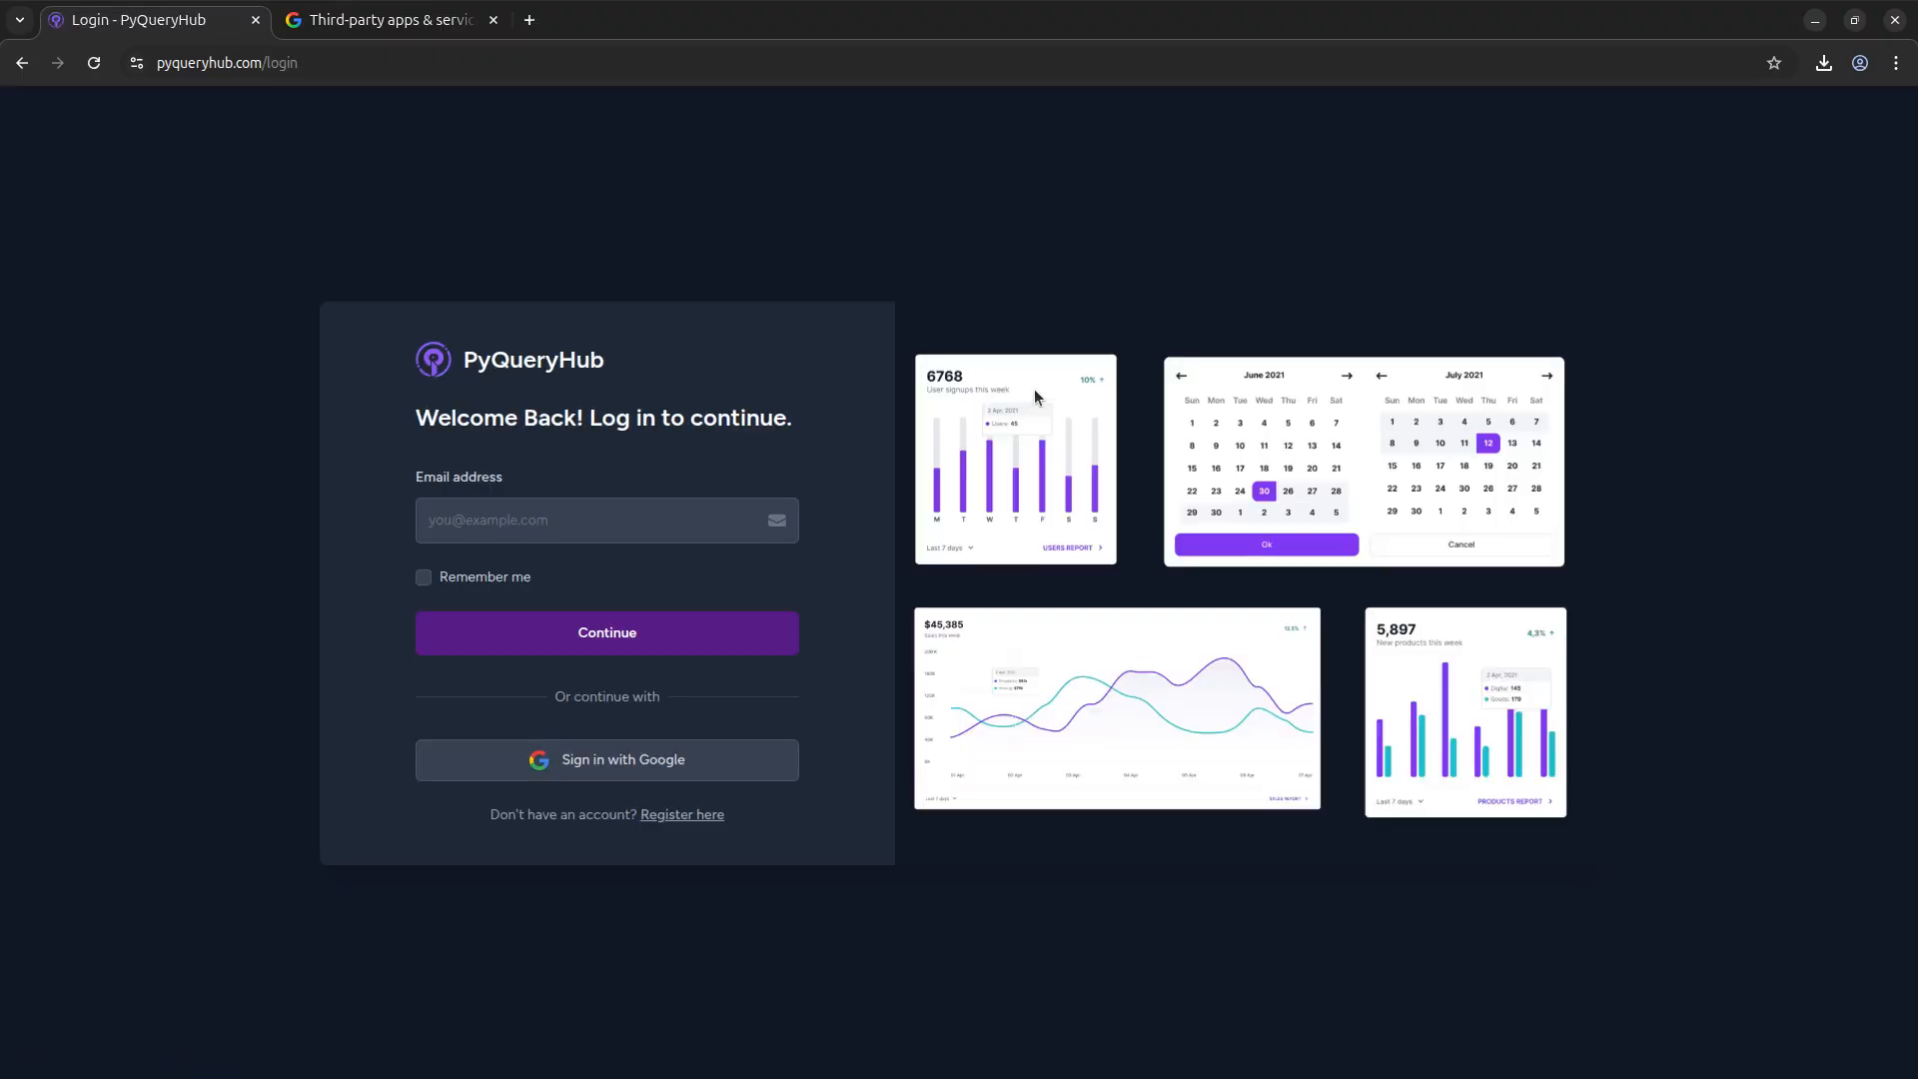
left_click(677, 774)
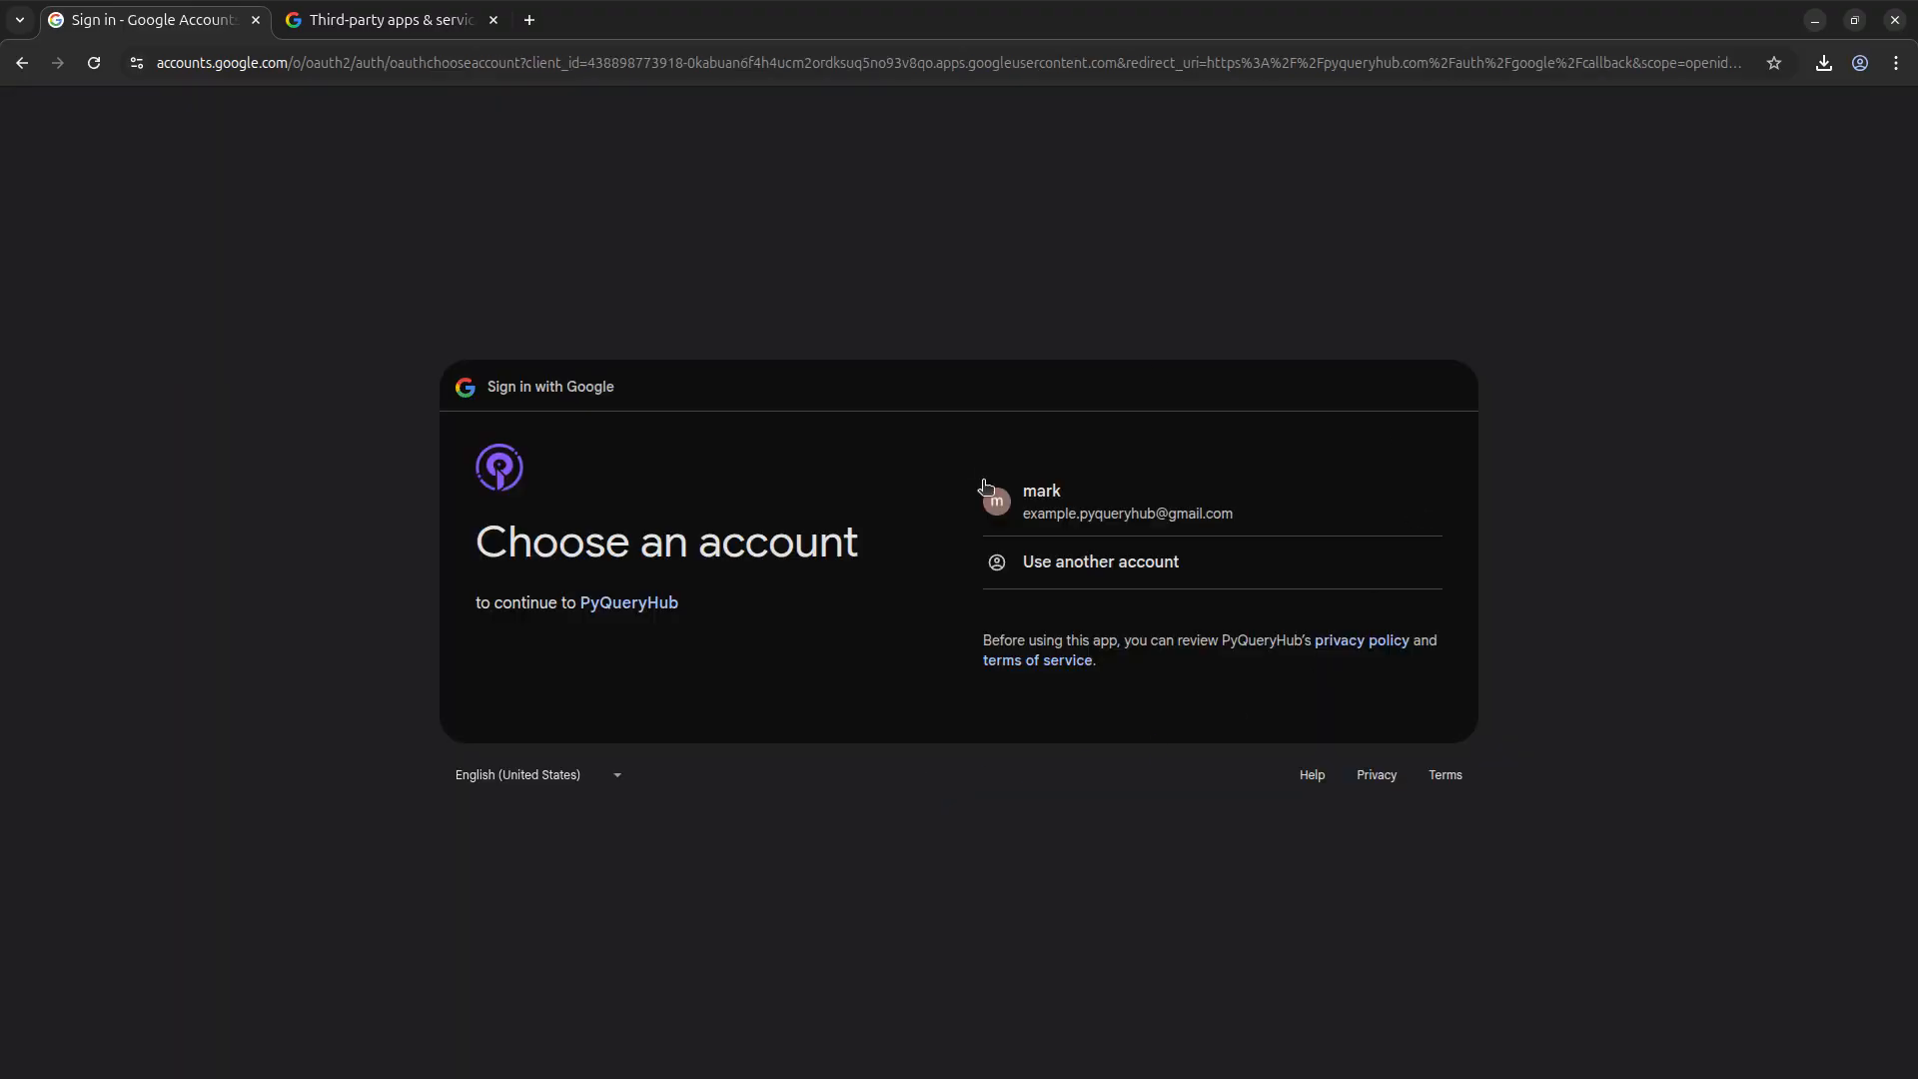
left_click(1109, 514)
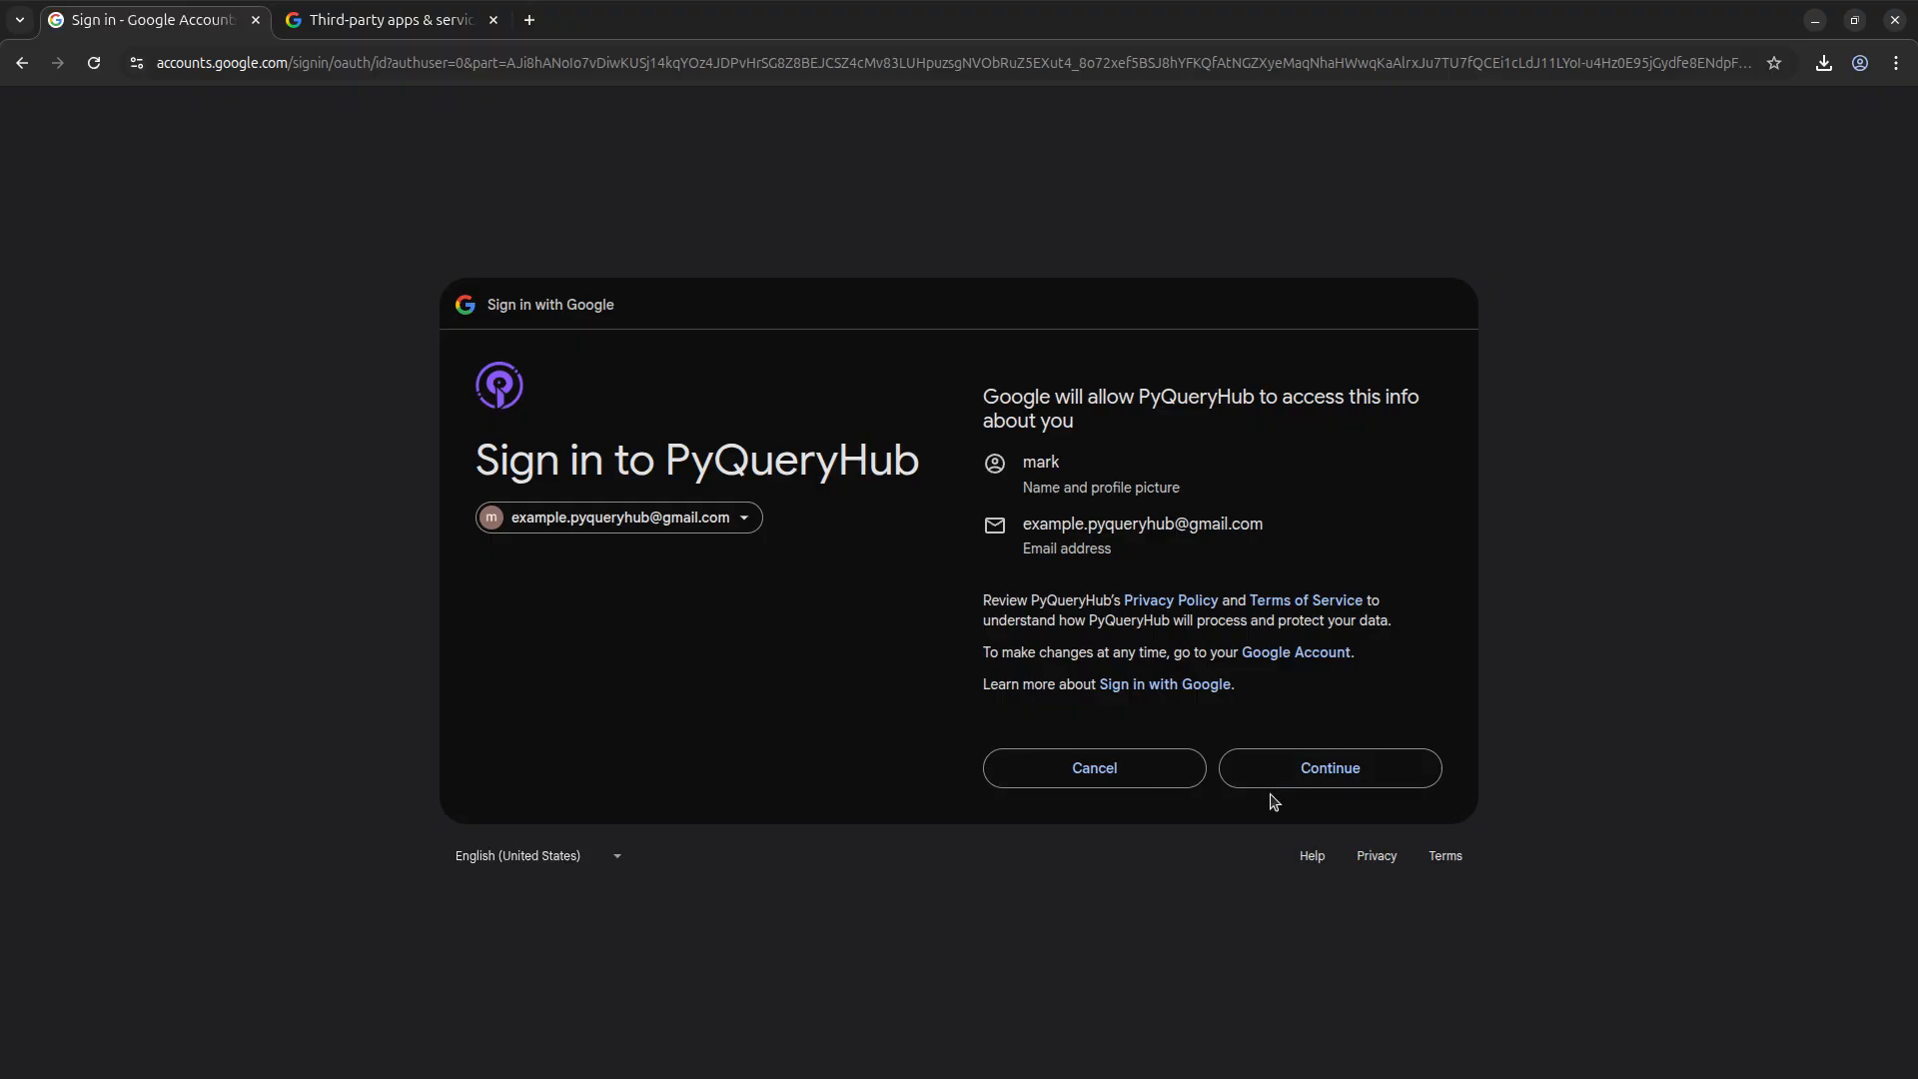
left_click(1306, 771)
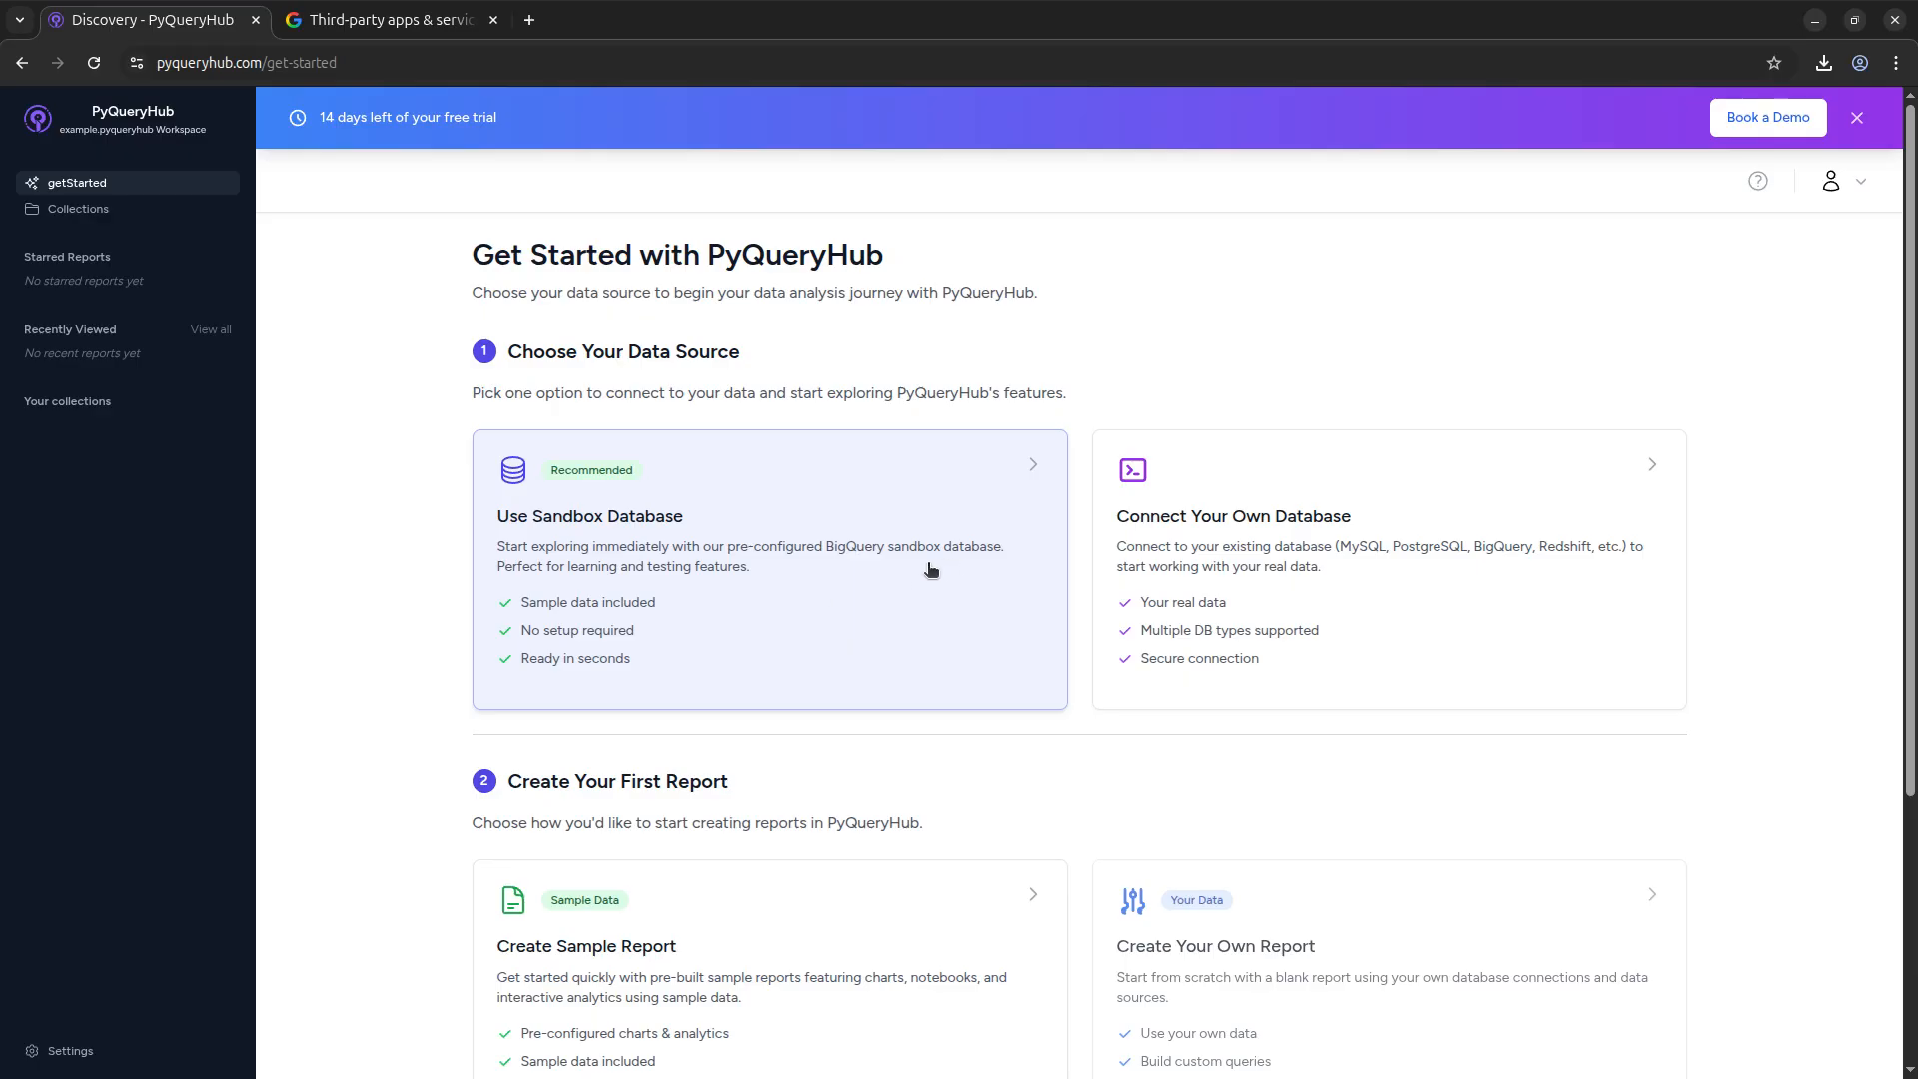
Create a database connection to your own data, of type Google Sheets, named "google example connection".
scroll(1217, 601, "down", 1)
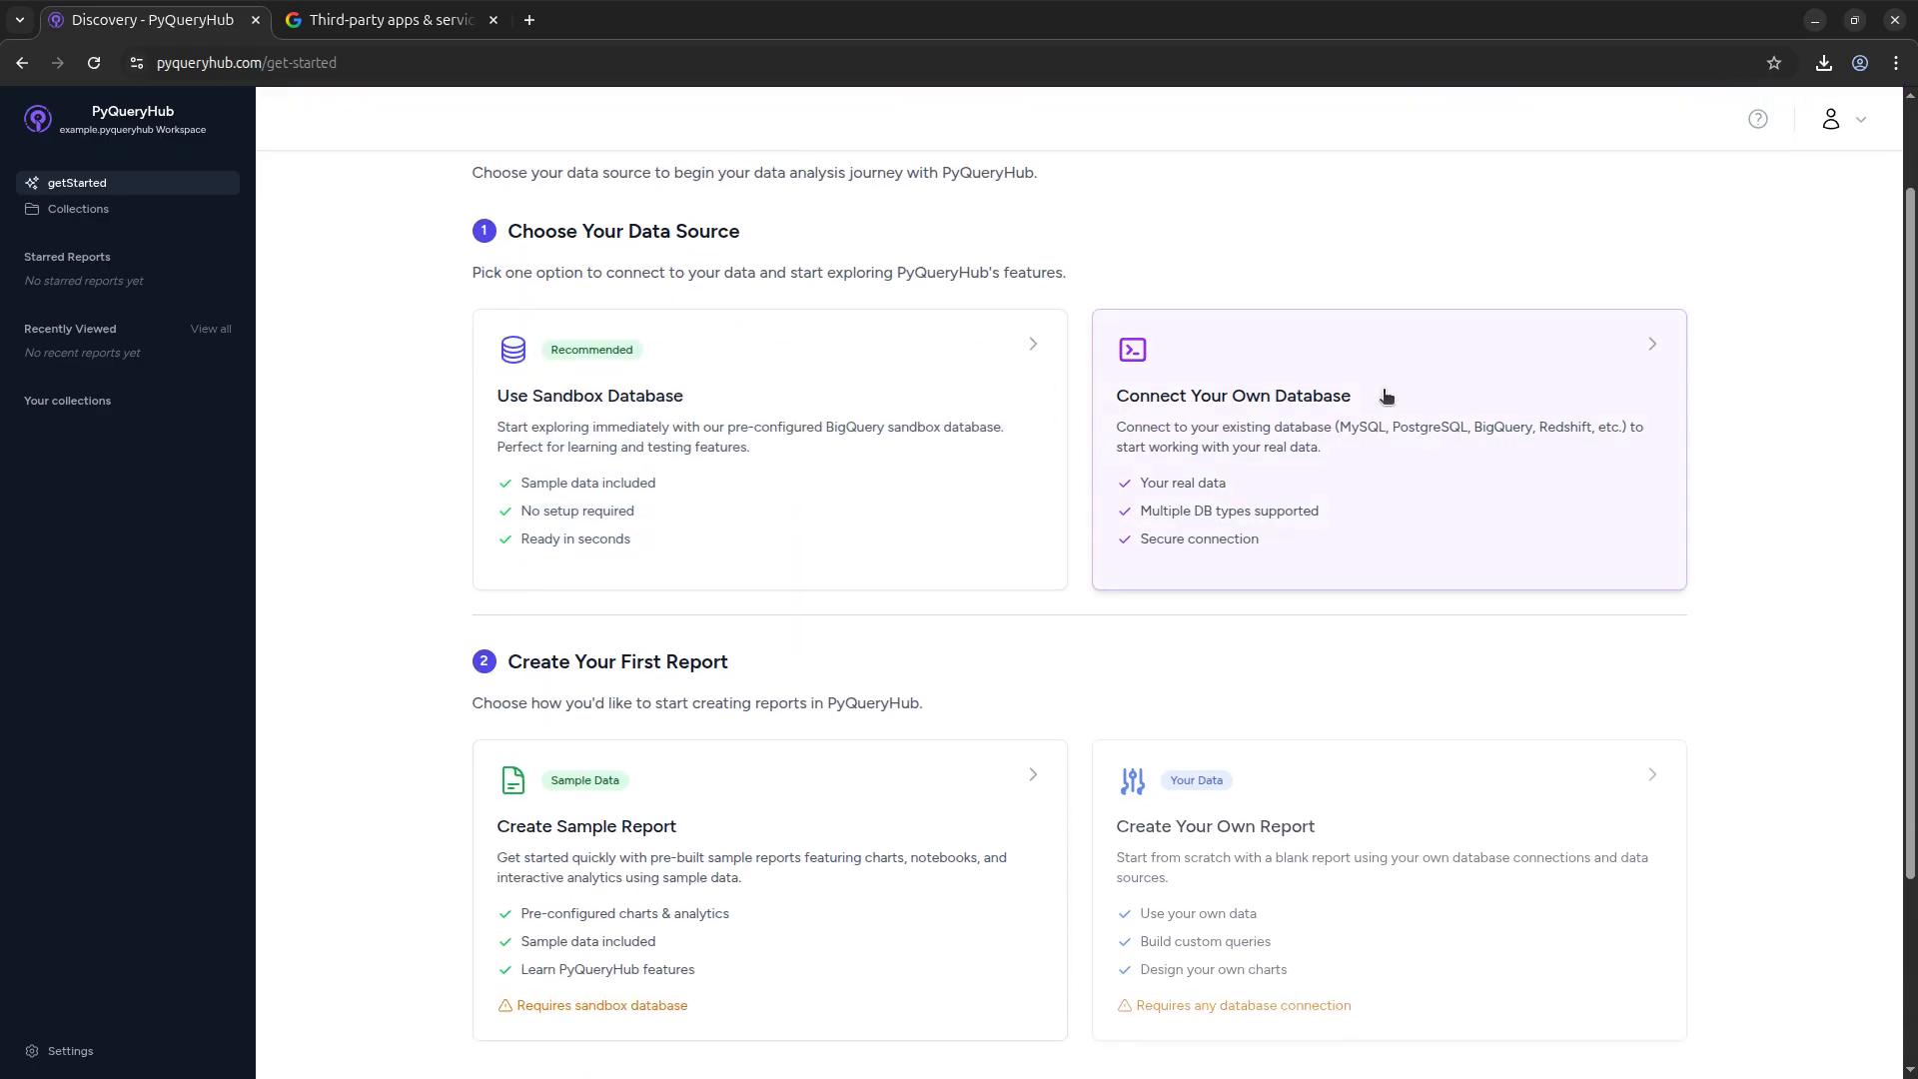
left_click(1399, 456)
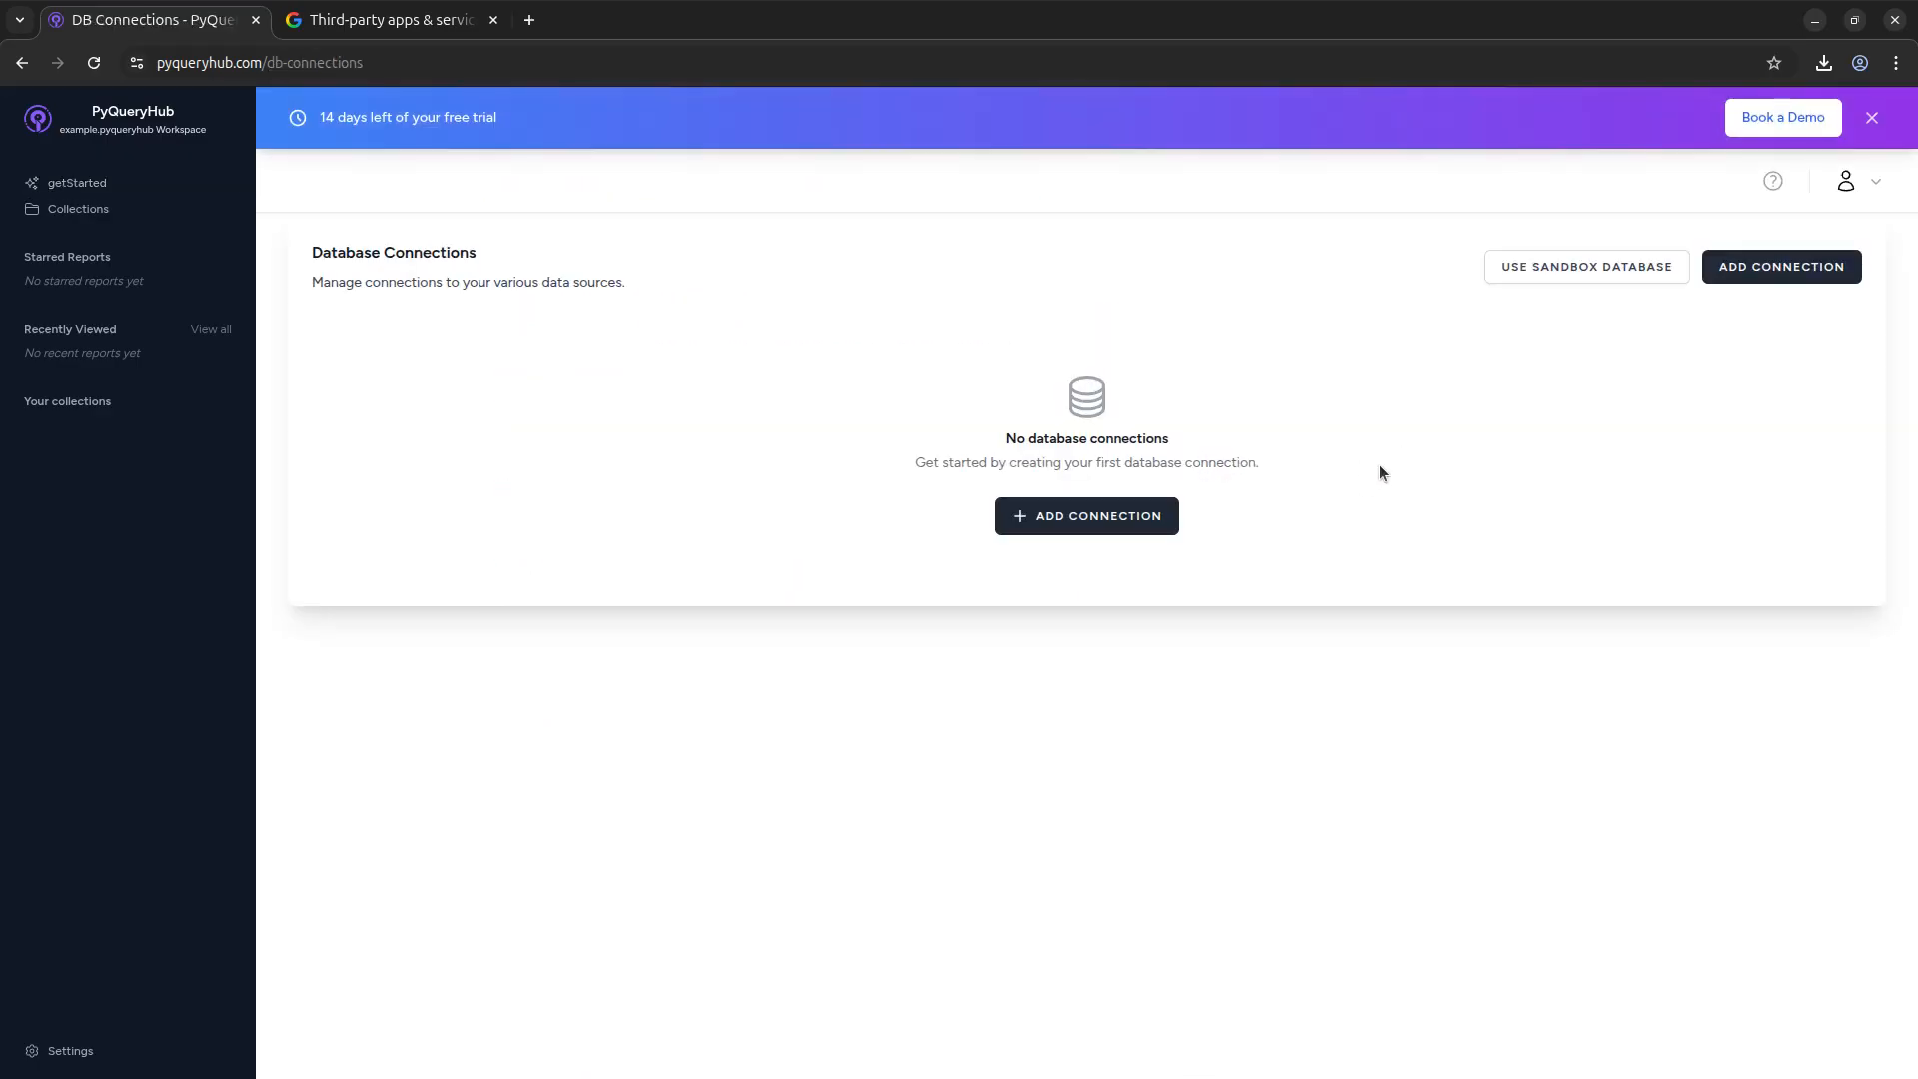
left_click(1076, 517)
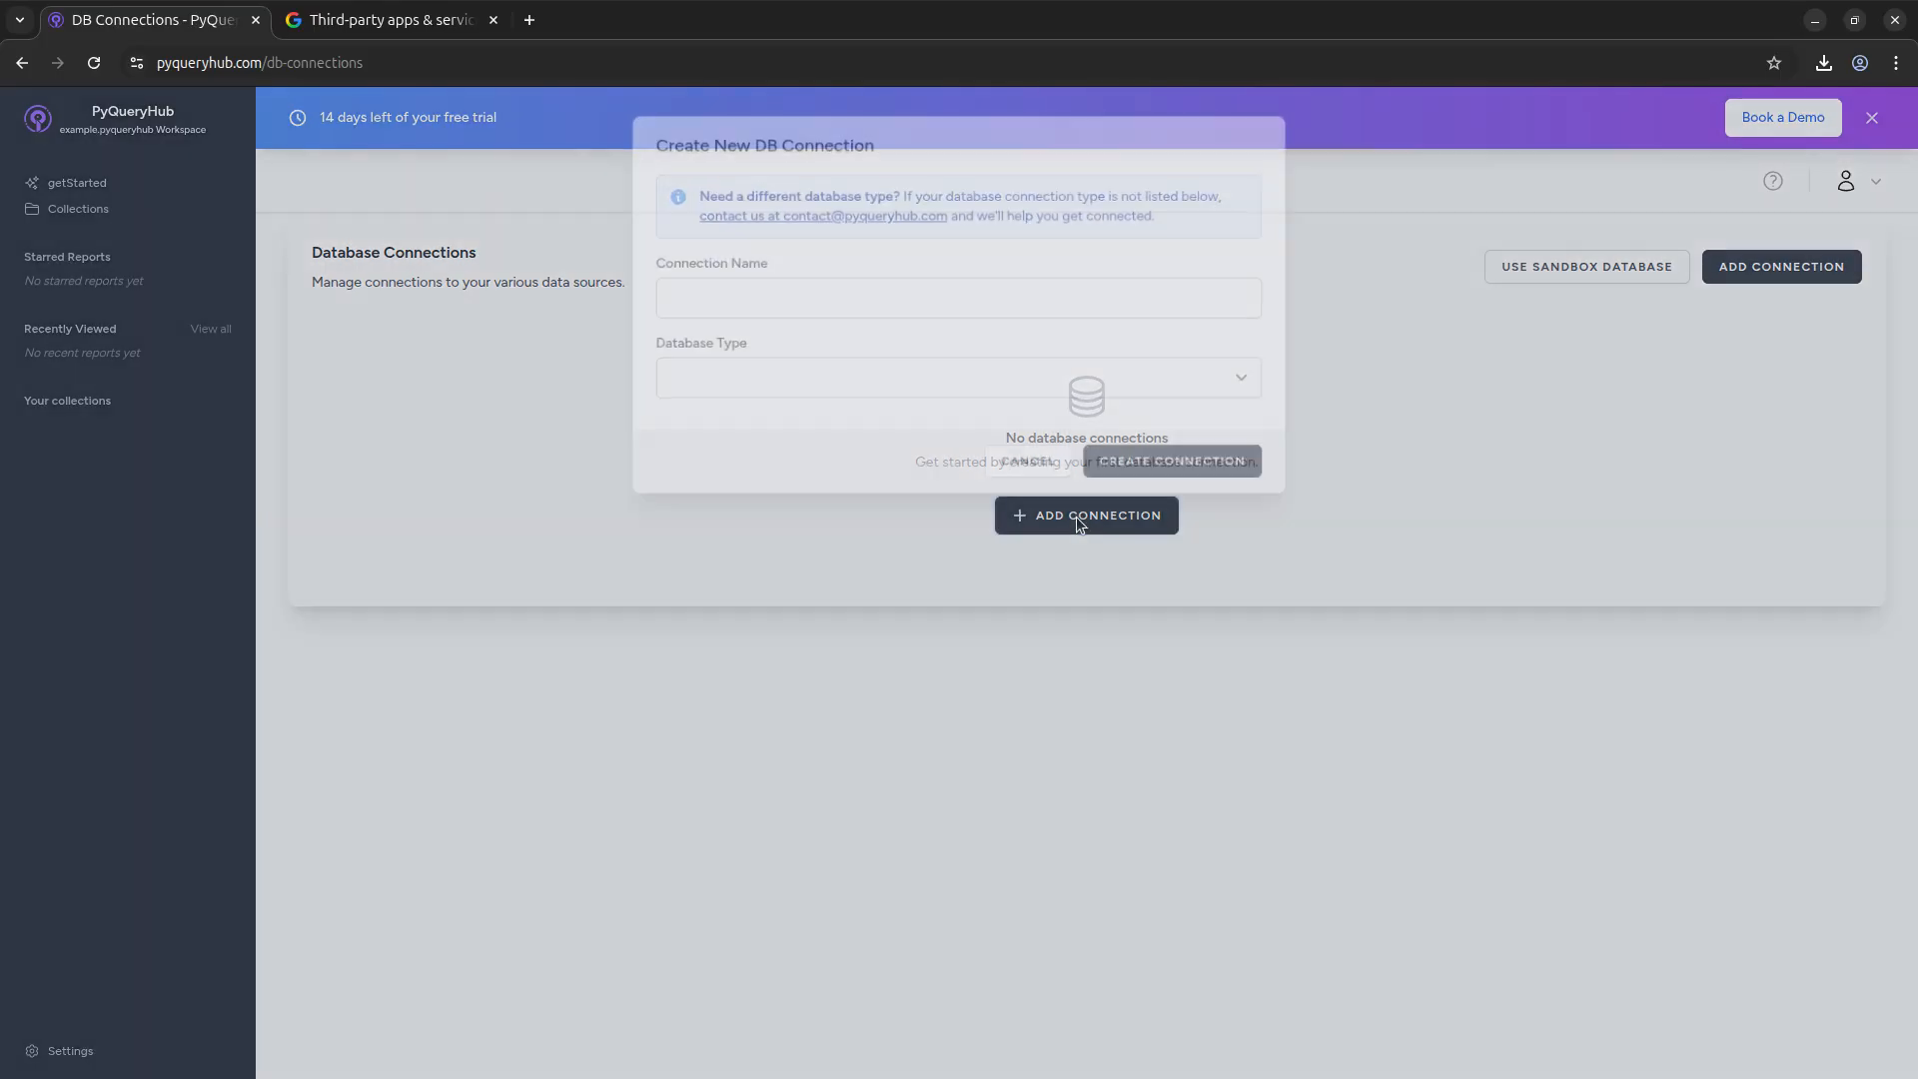
left_click(809, 381)
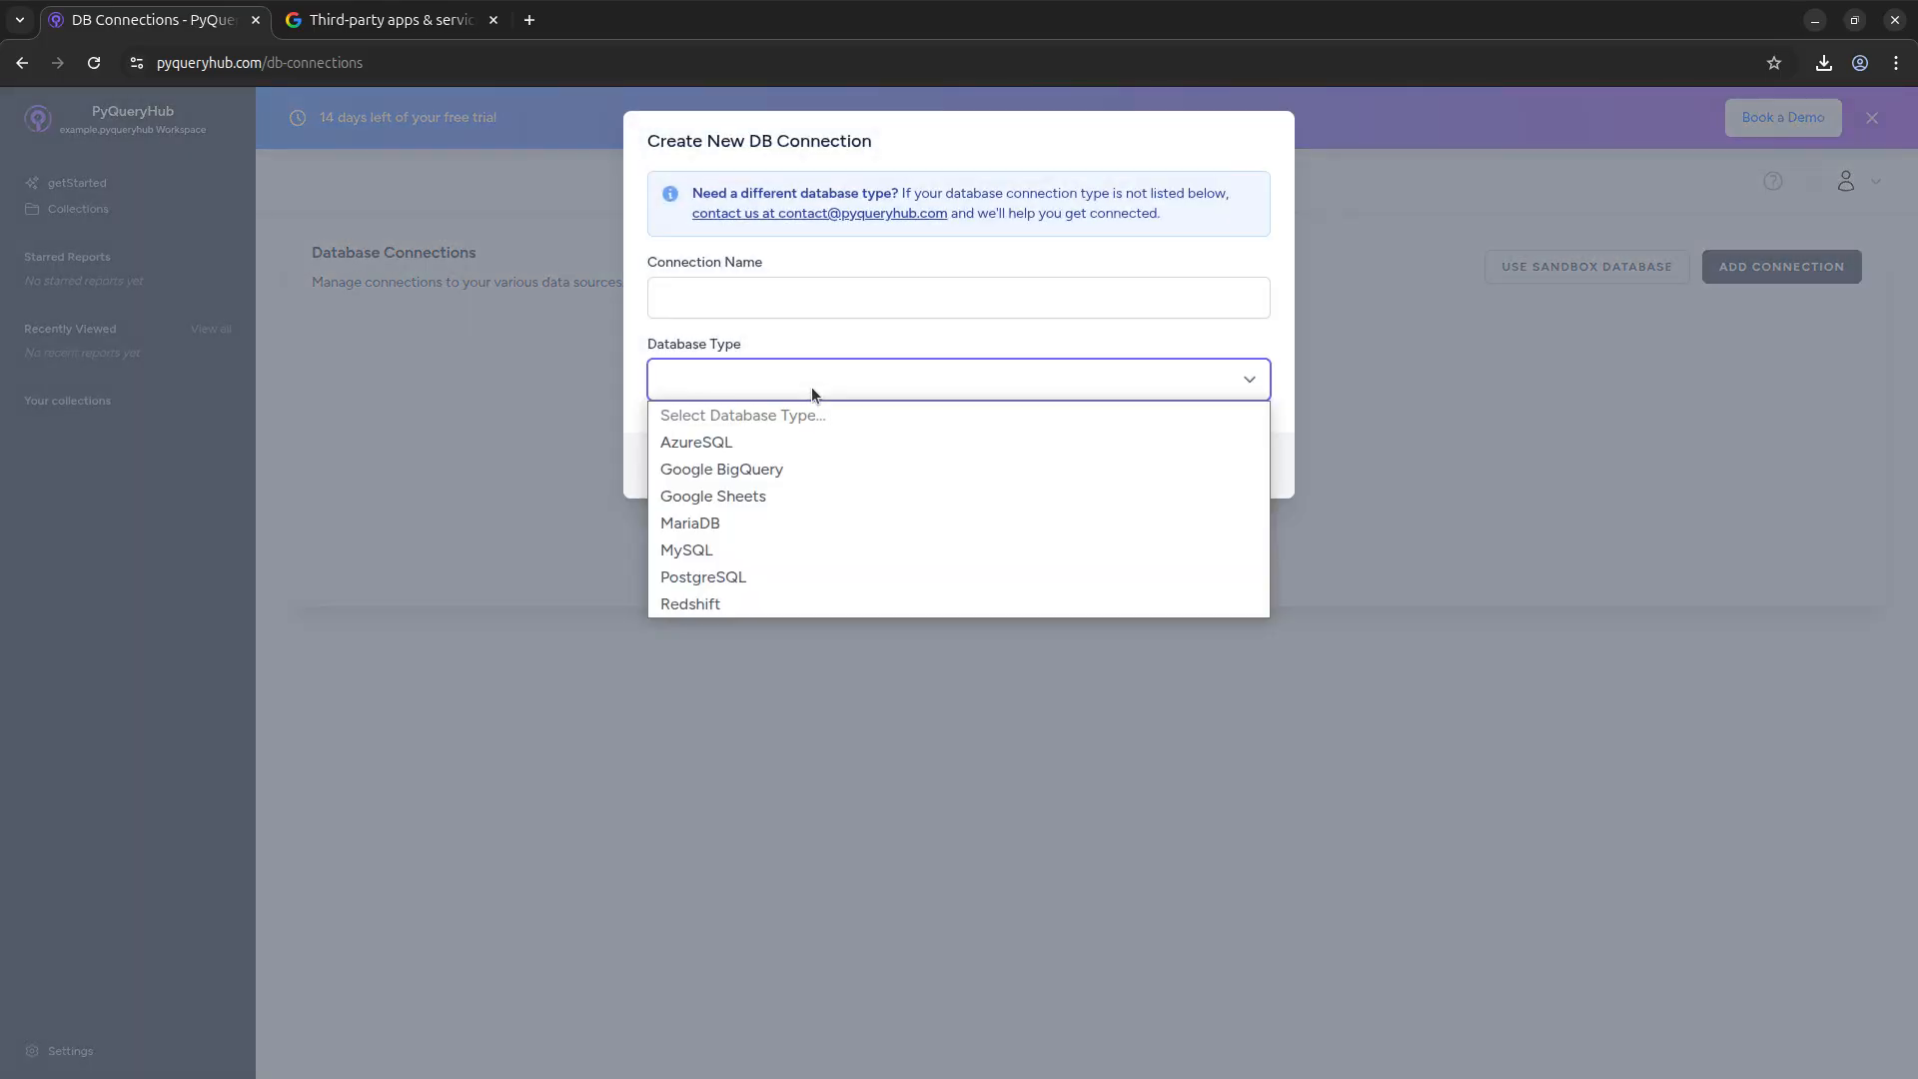
left_click(745, 495)
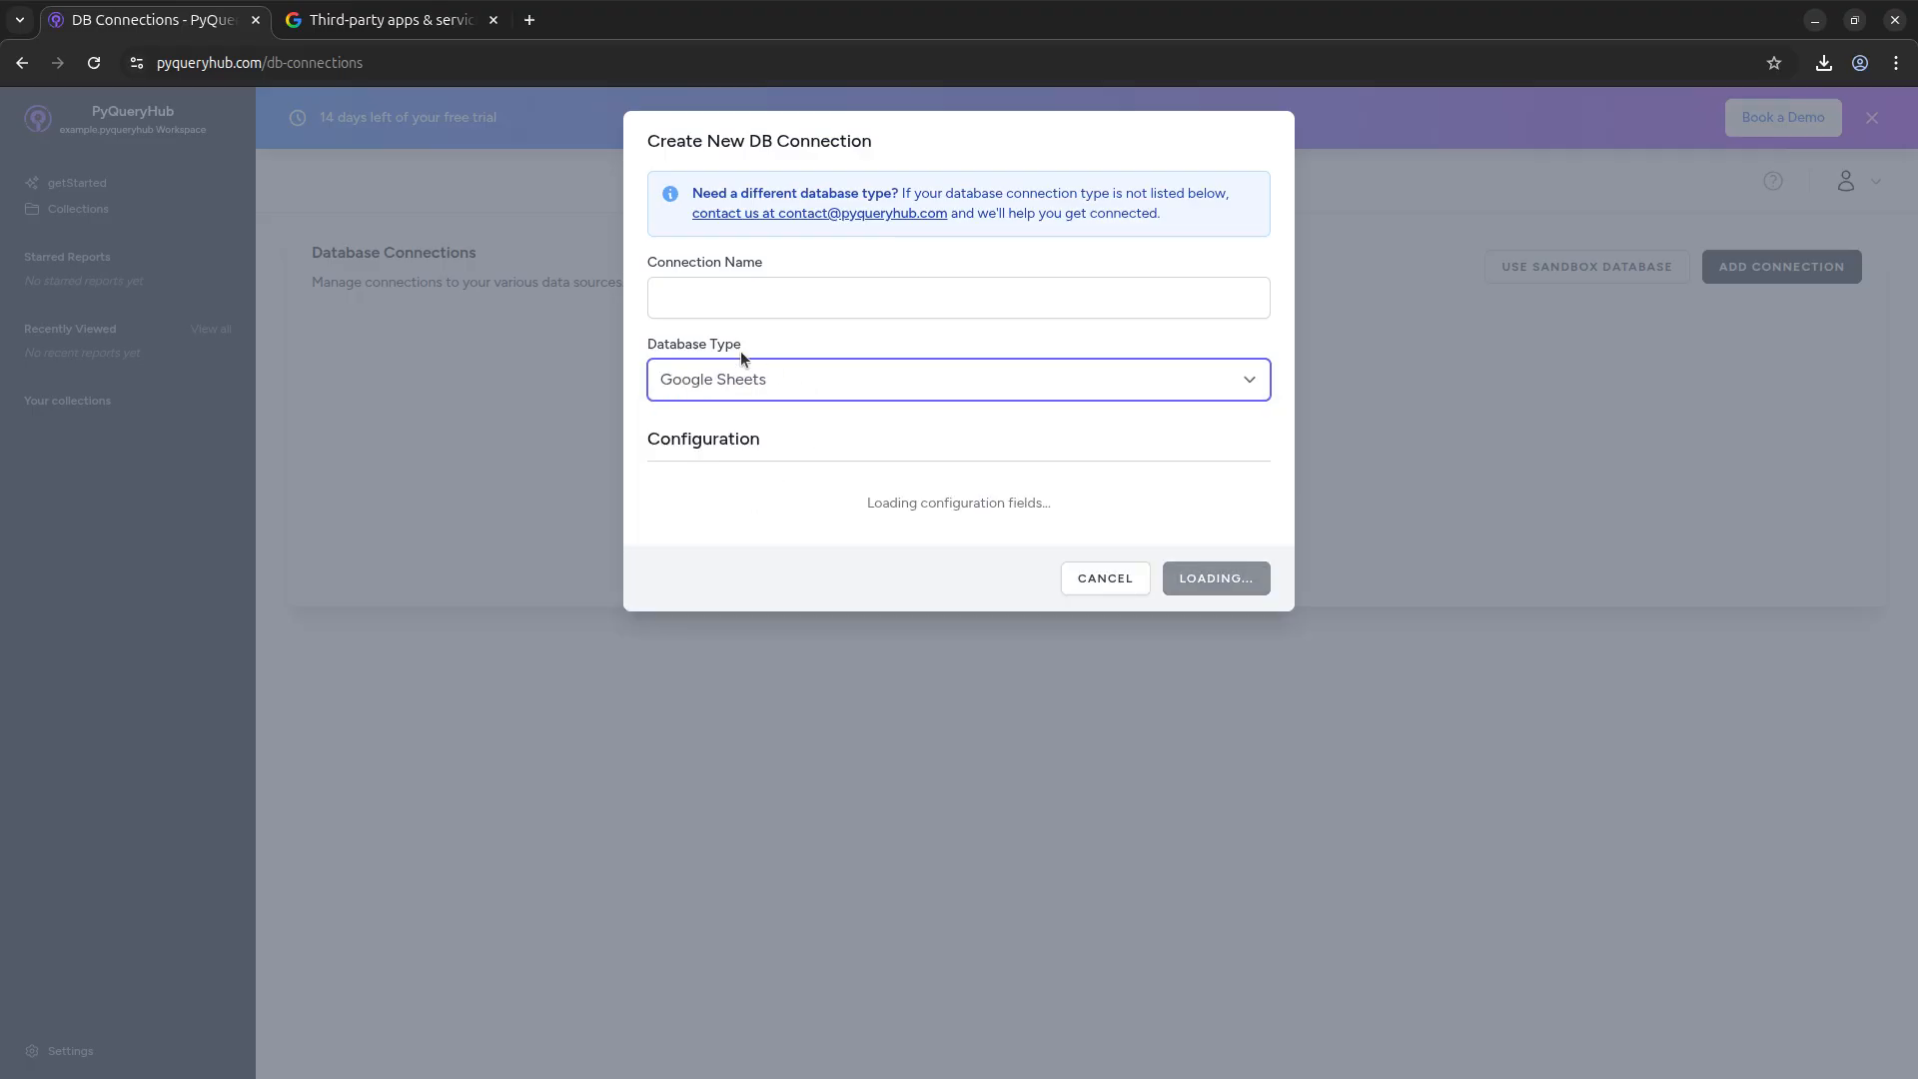
left_click(745, 311)
type("google example connection")
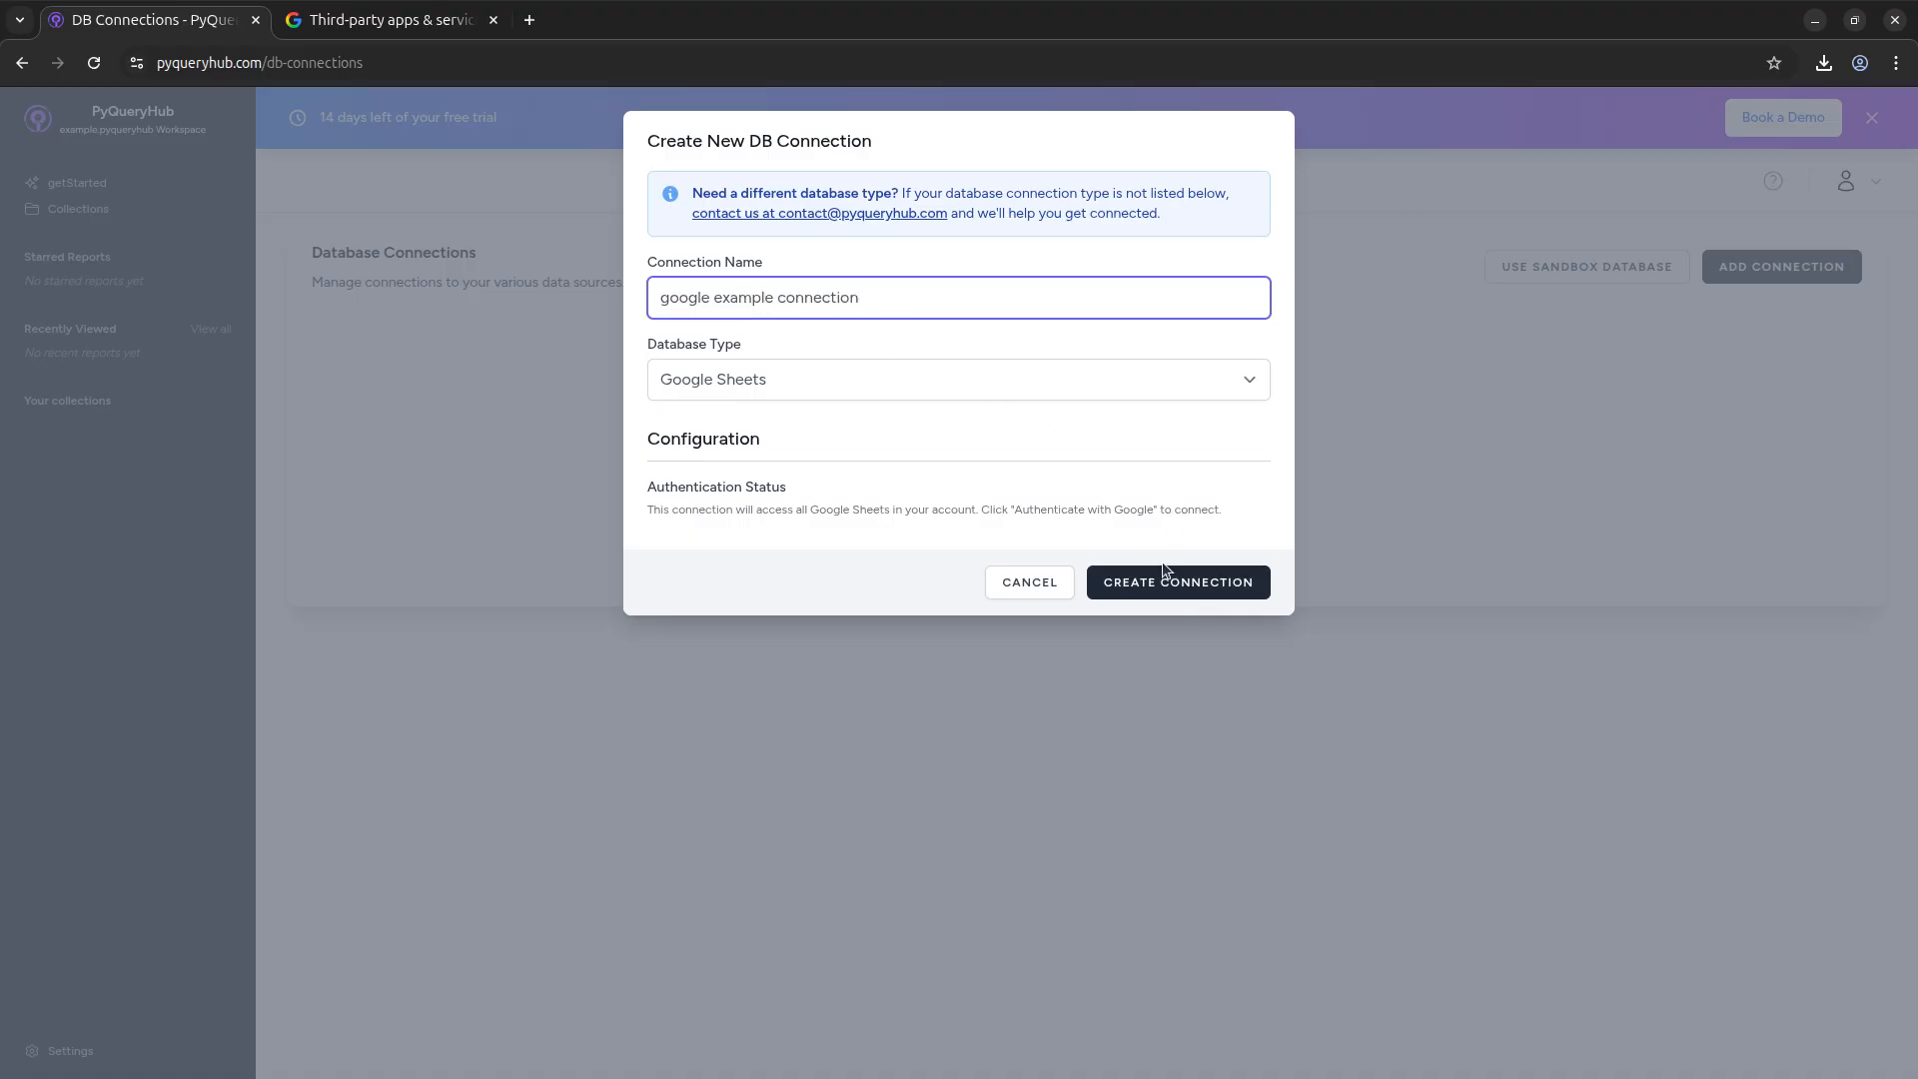
left_click(1164, 578)
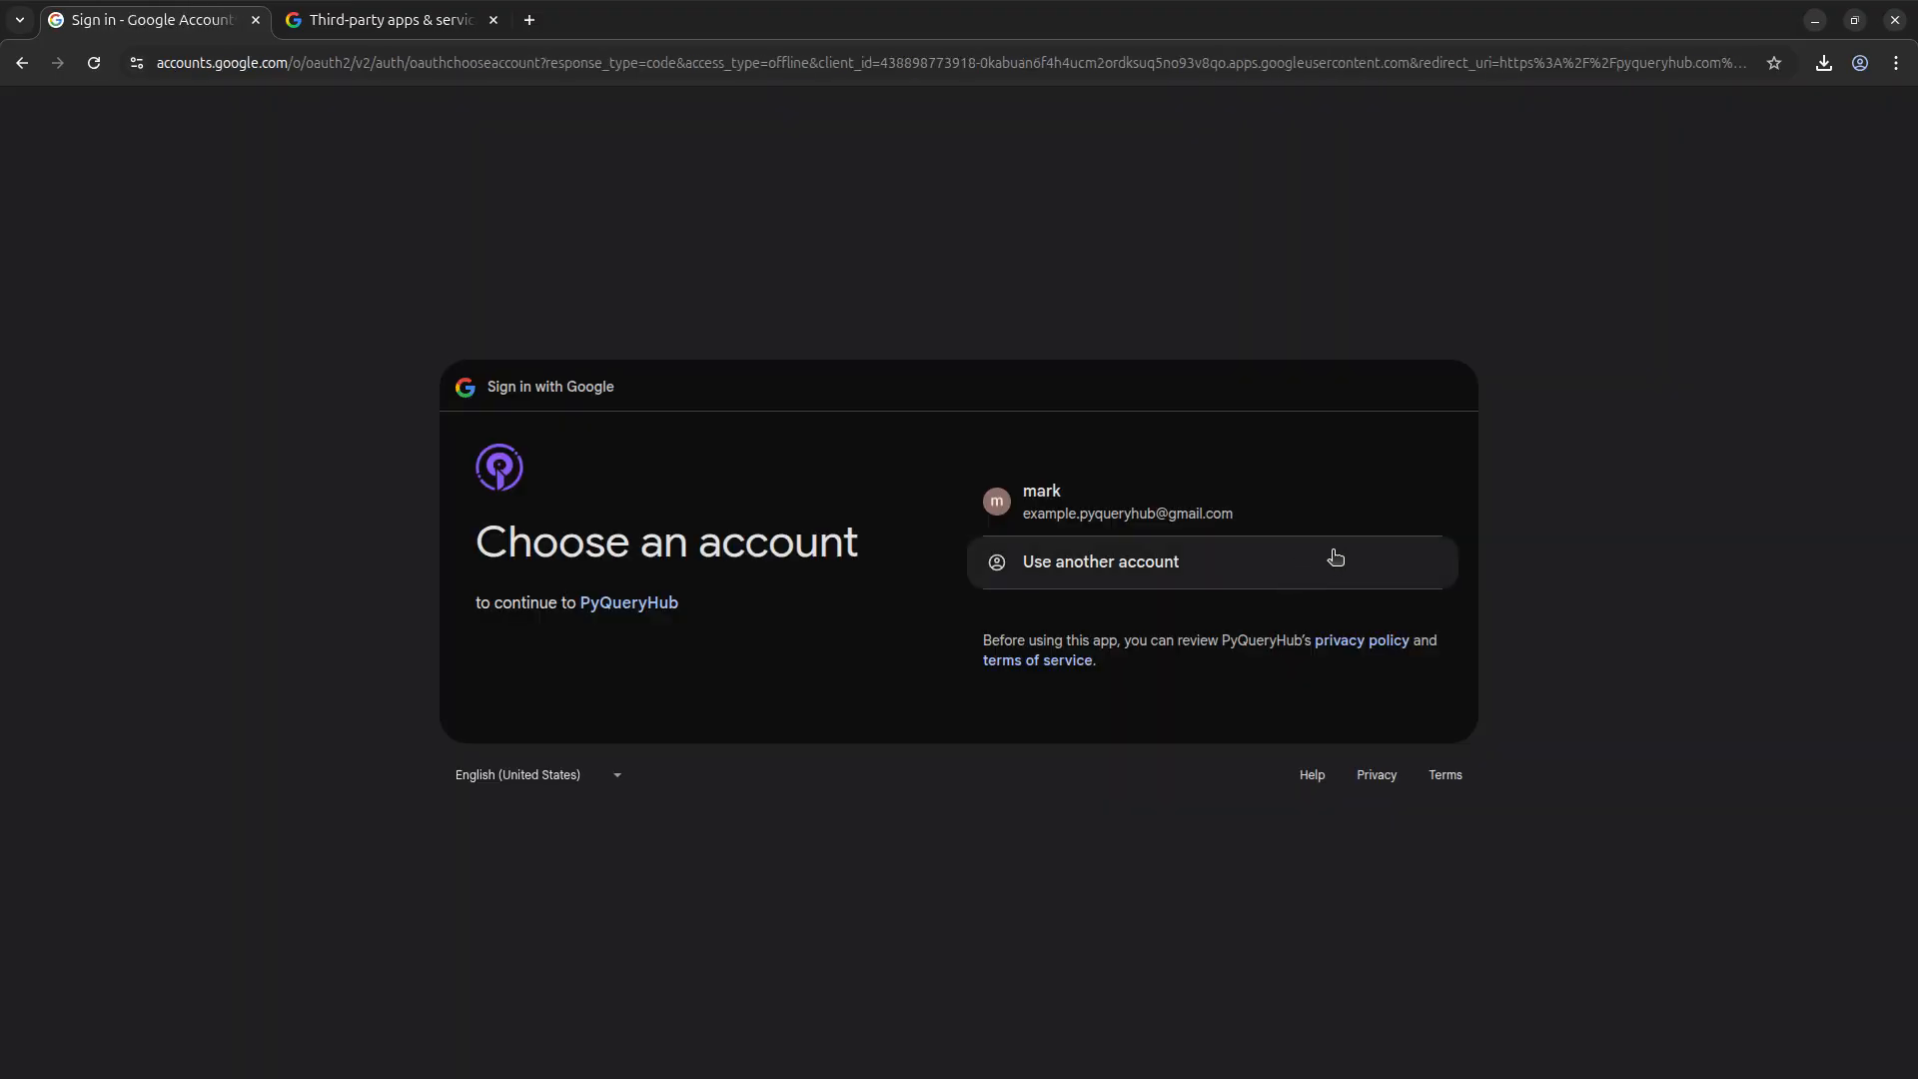
Authorize the connection with the listed Google account, proceeding past the unverified-app warning and granting both Drive and Sheets access.
left_click(1113, 510)
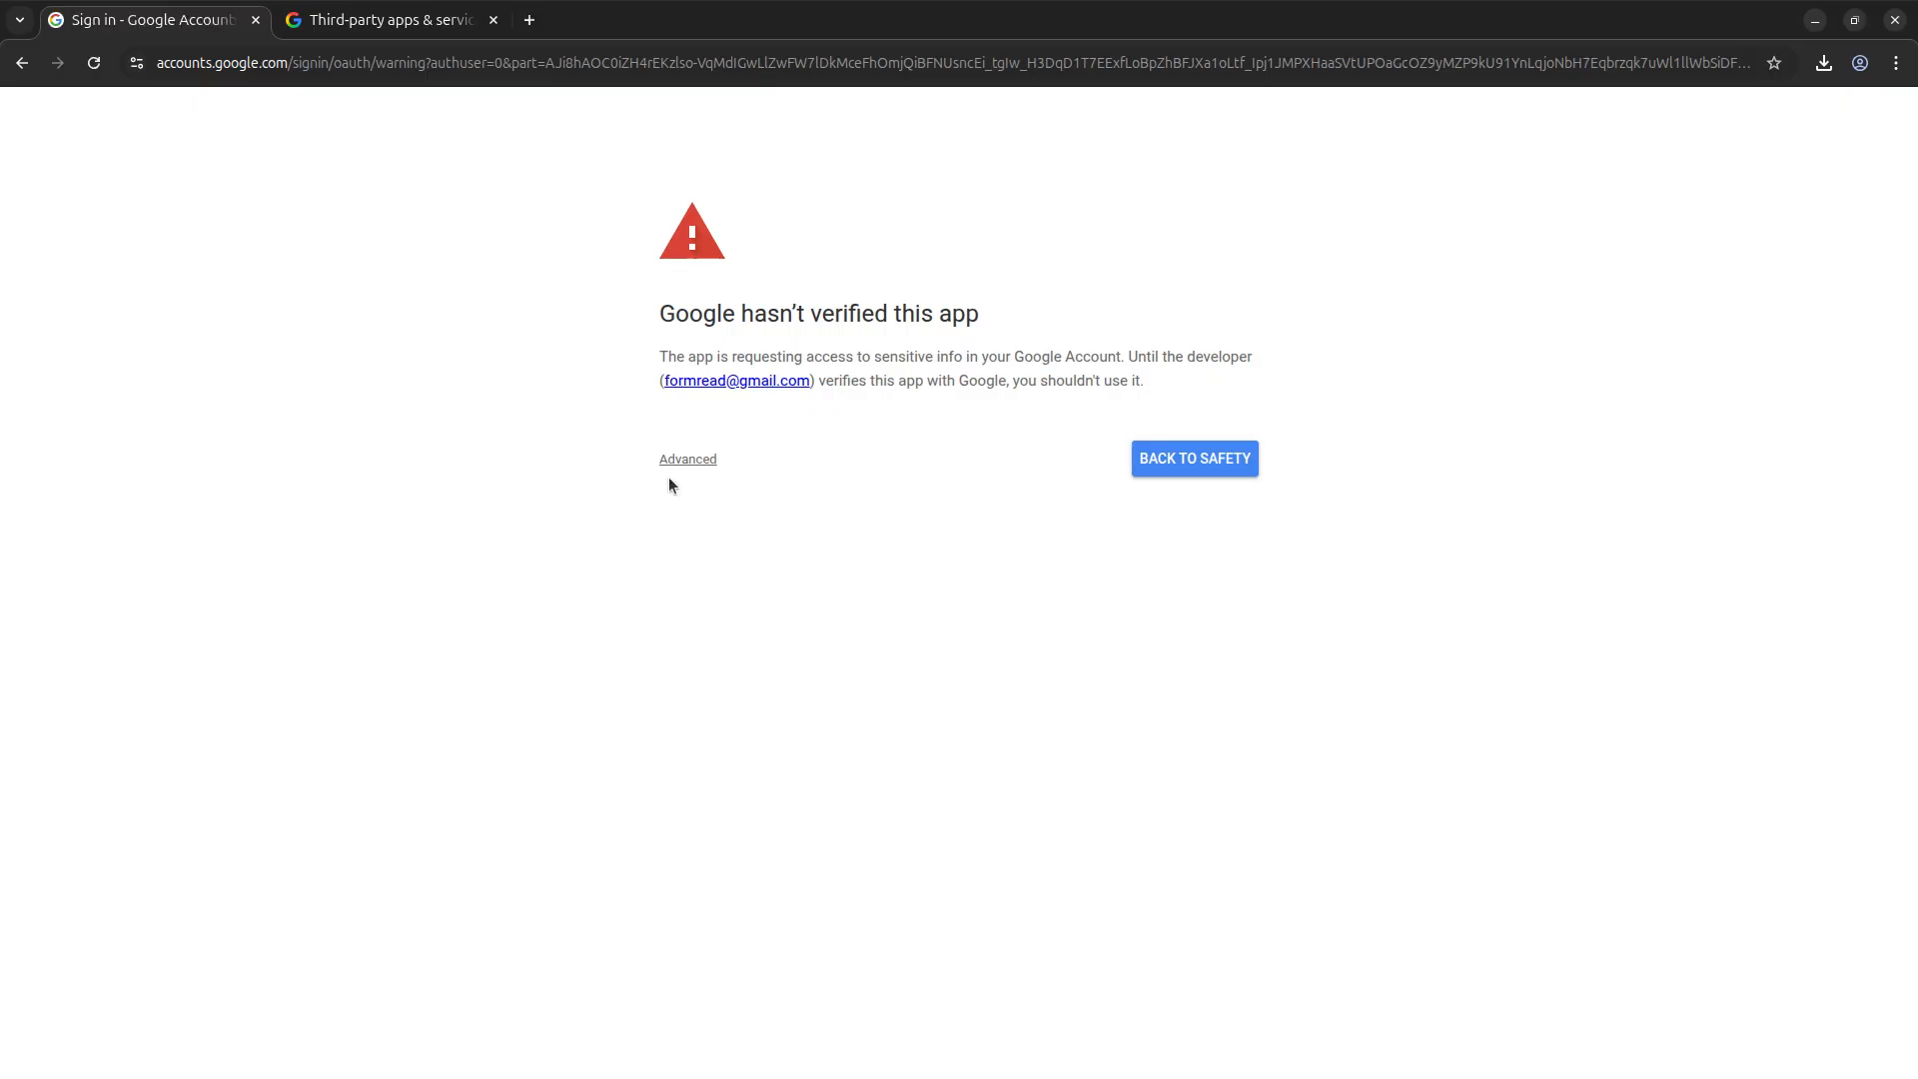
left_click(689, 459)
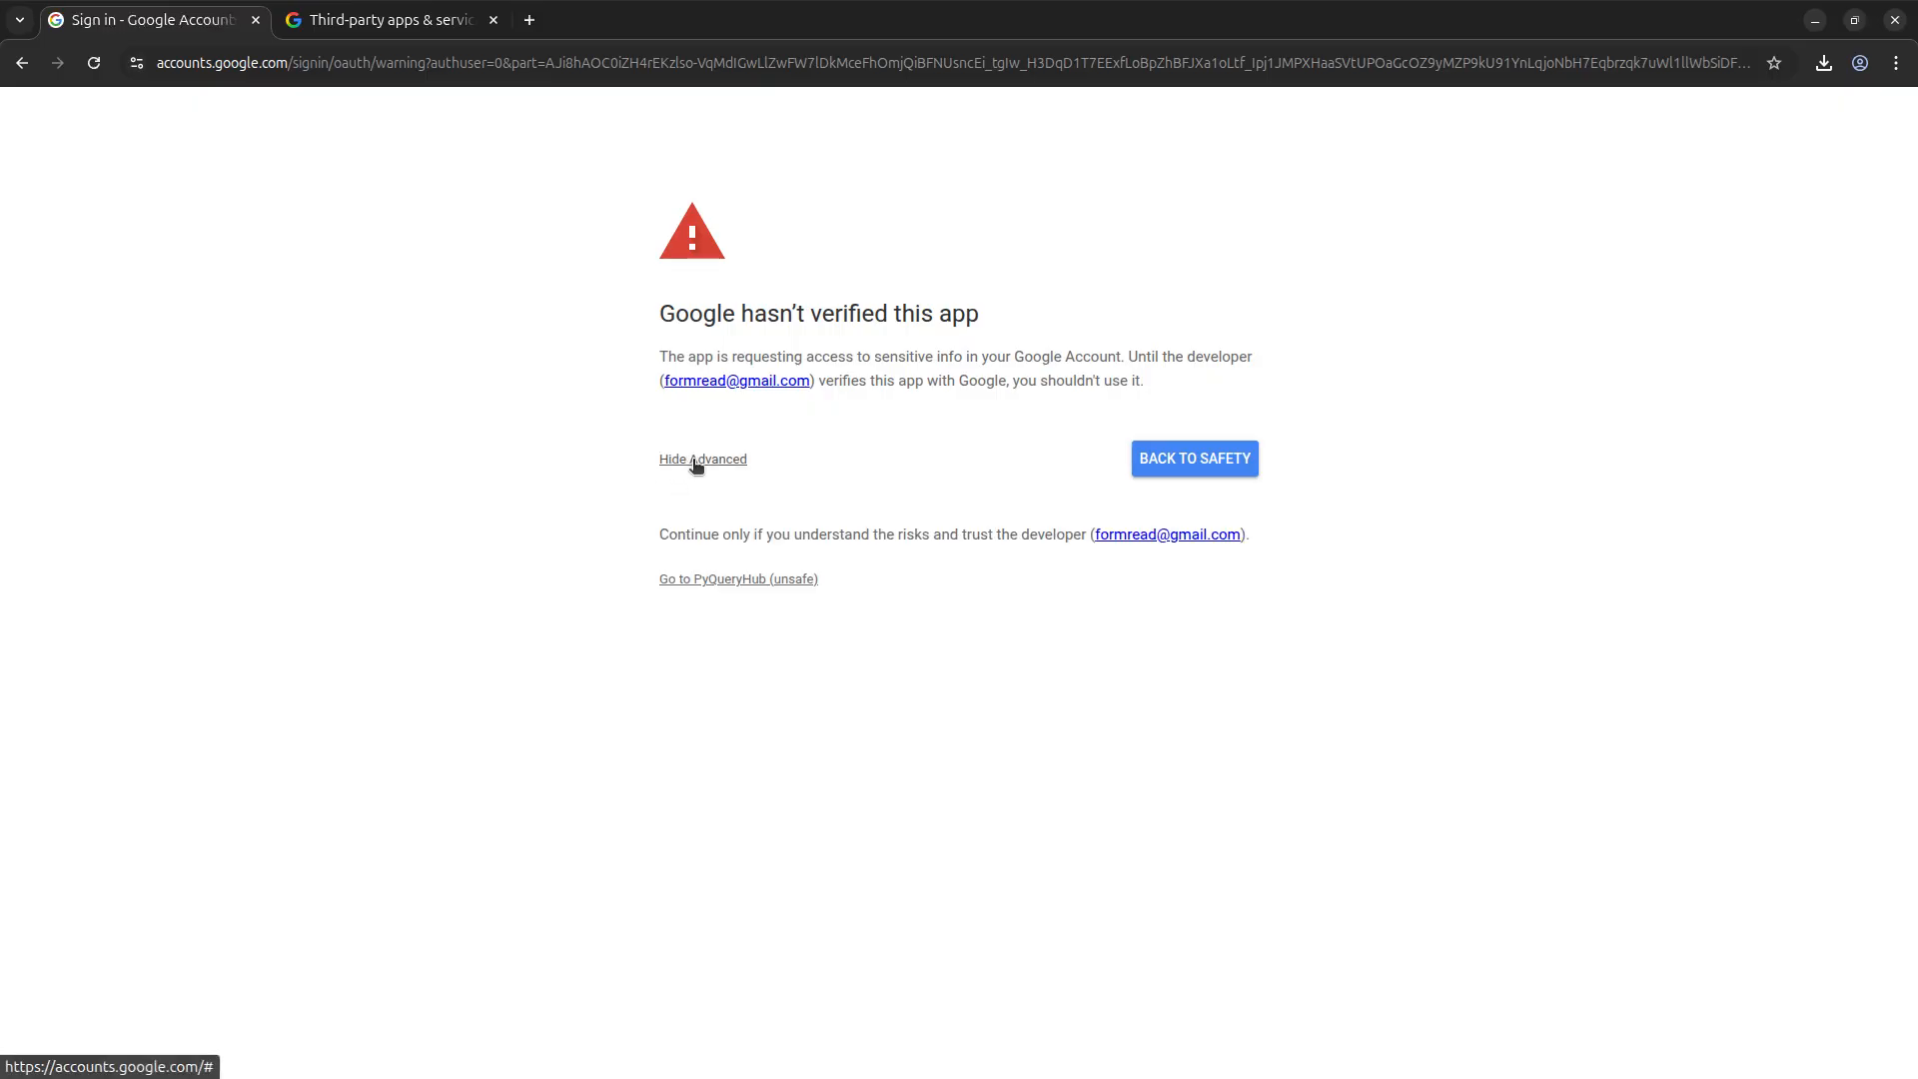
left_click(775, 580)
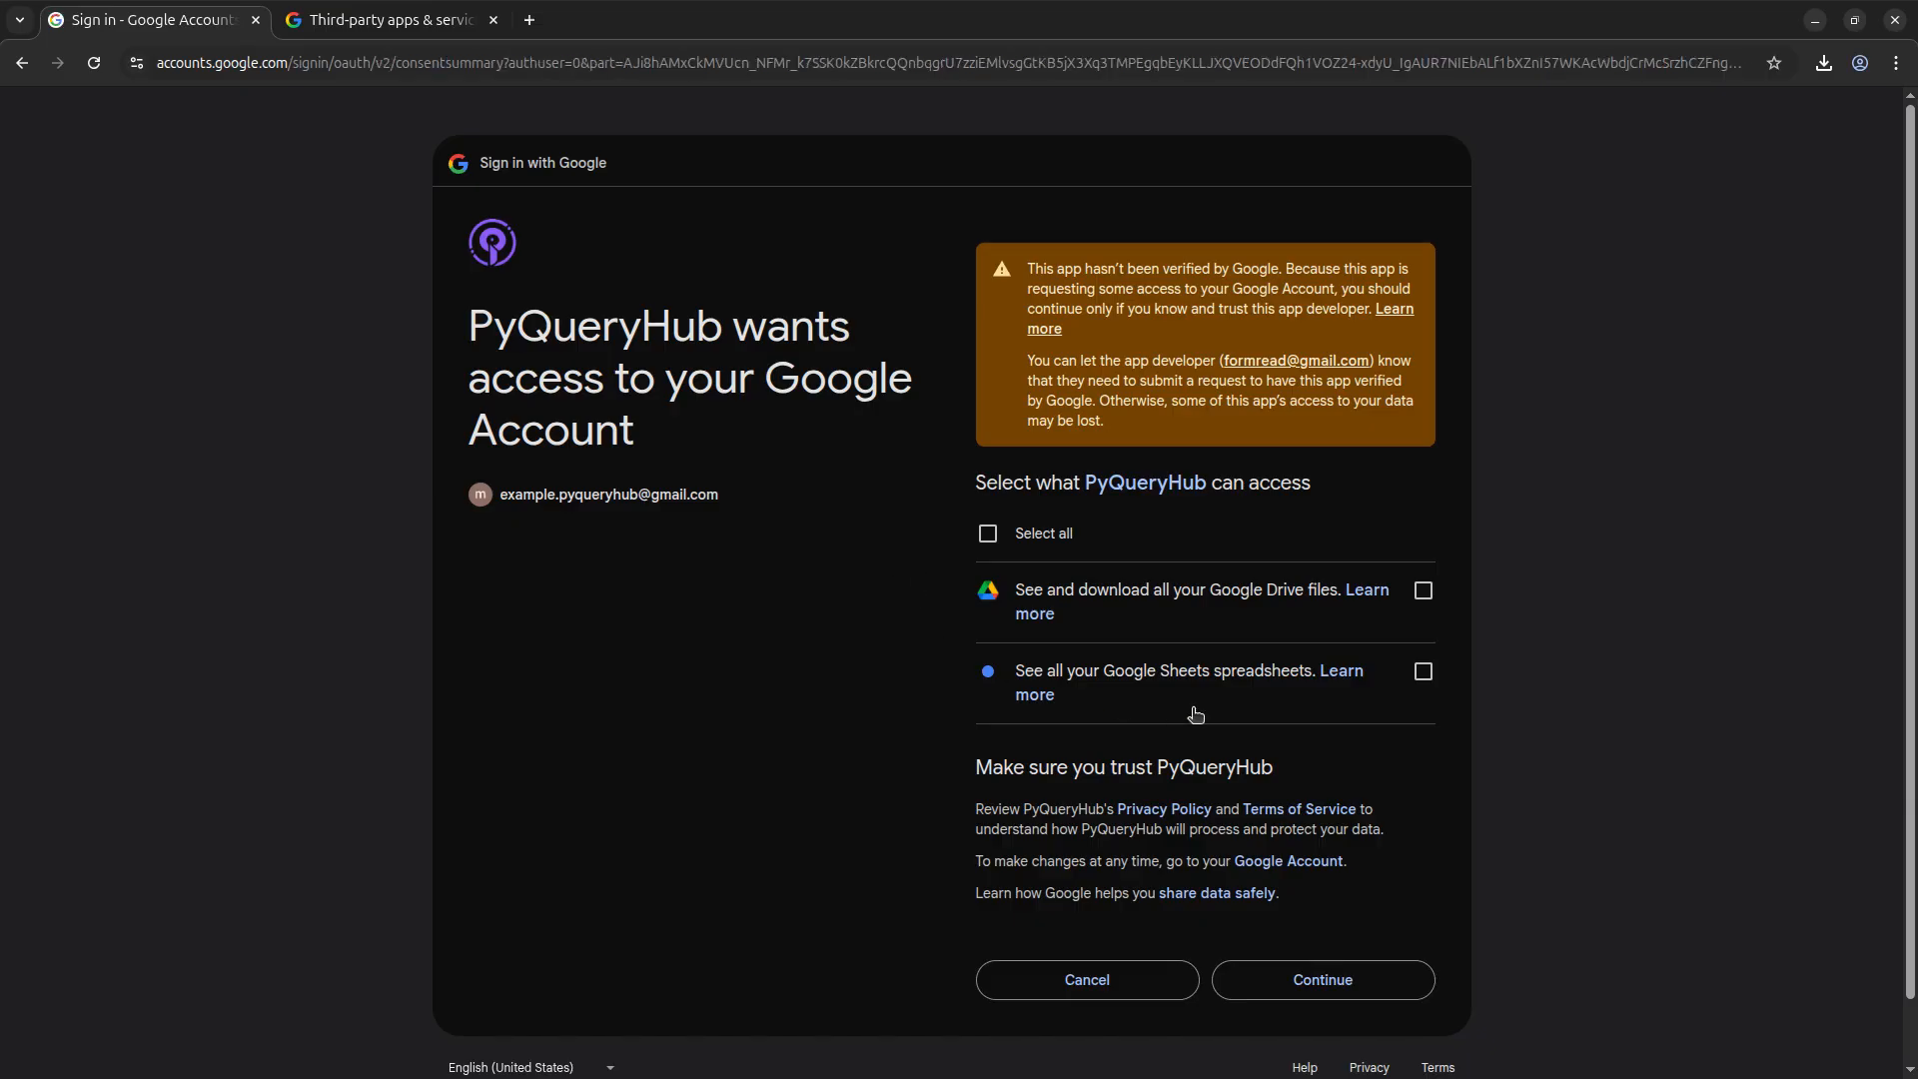
left_click(987, 533)
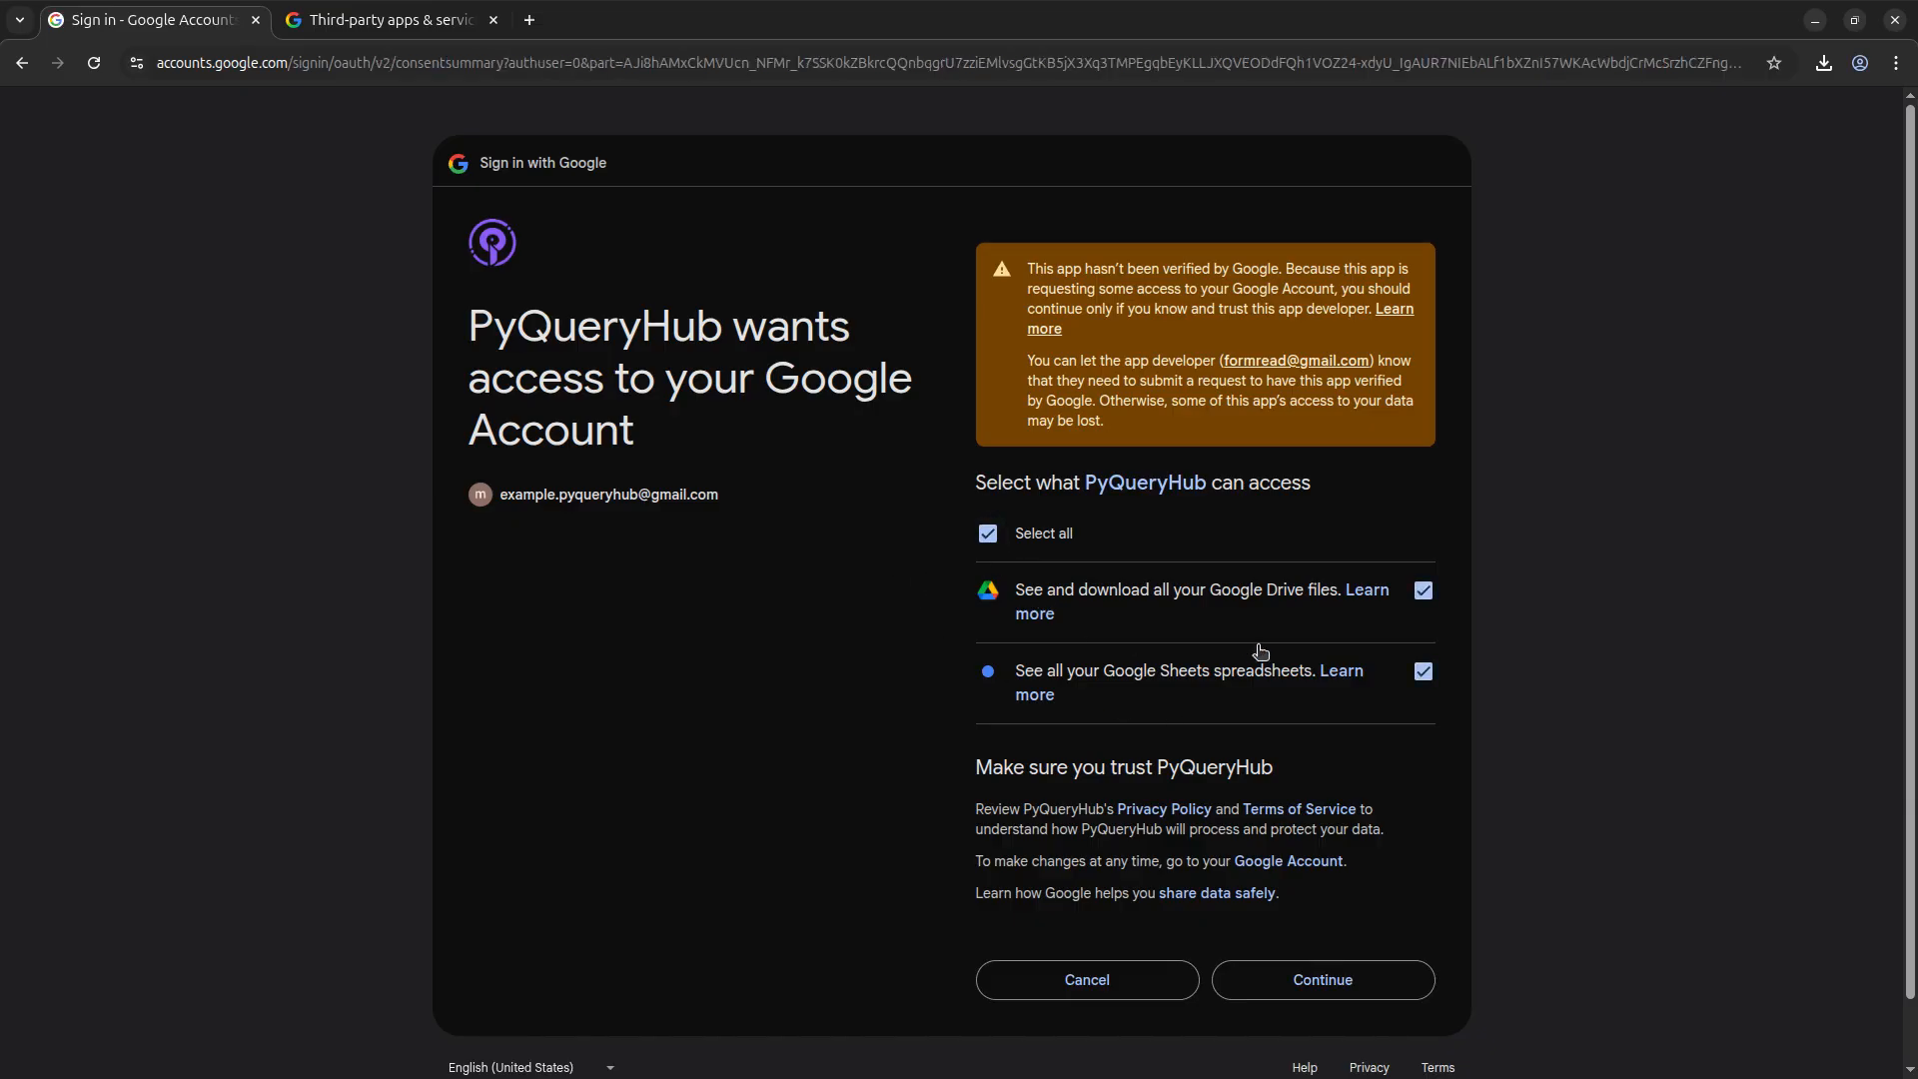
left_click(1340, 978)
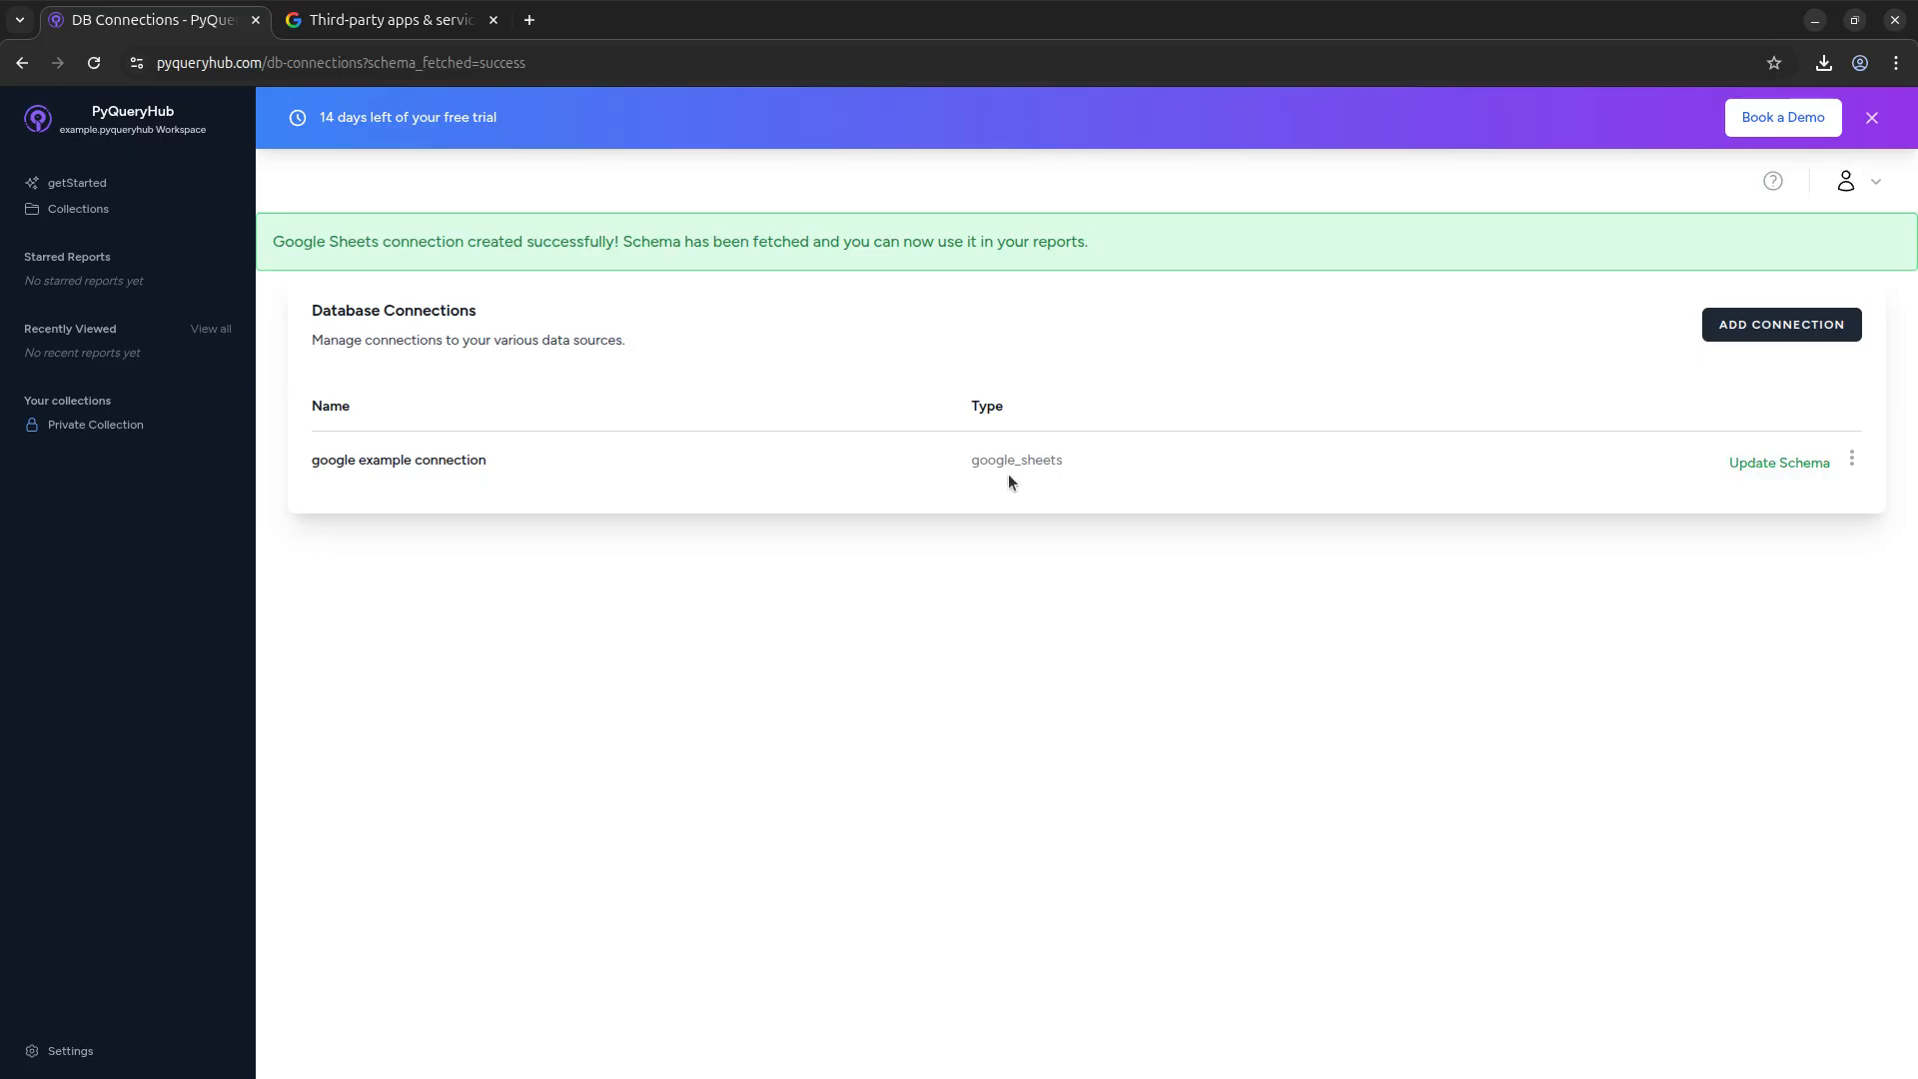
Create a new report in the Private Collection with the name "sheets re".
left_click(100, 425)
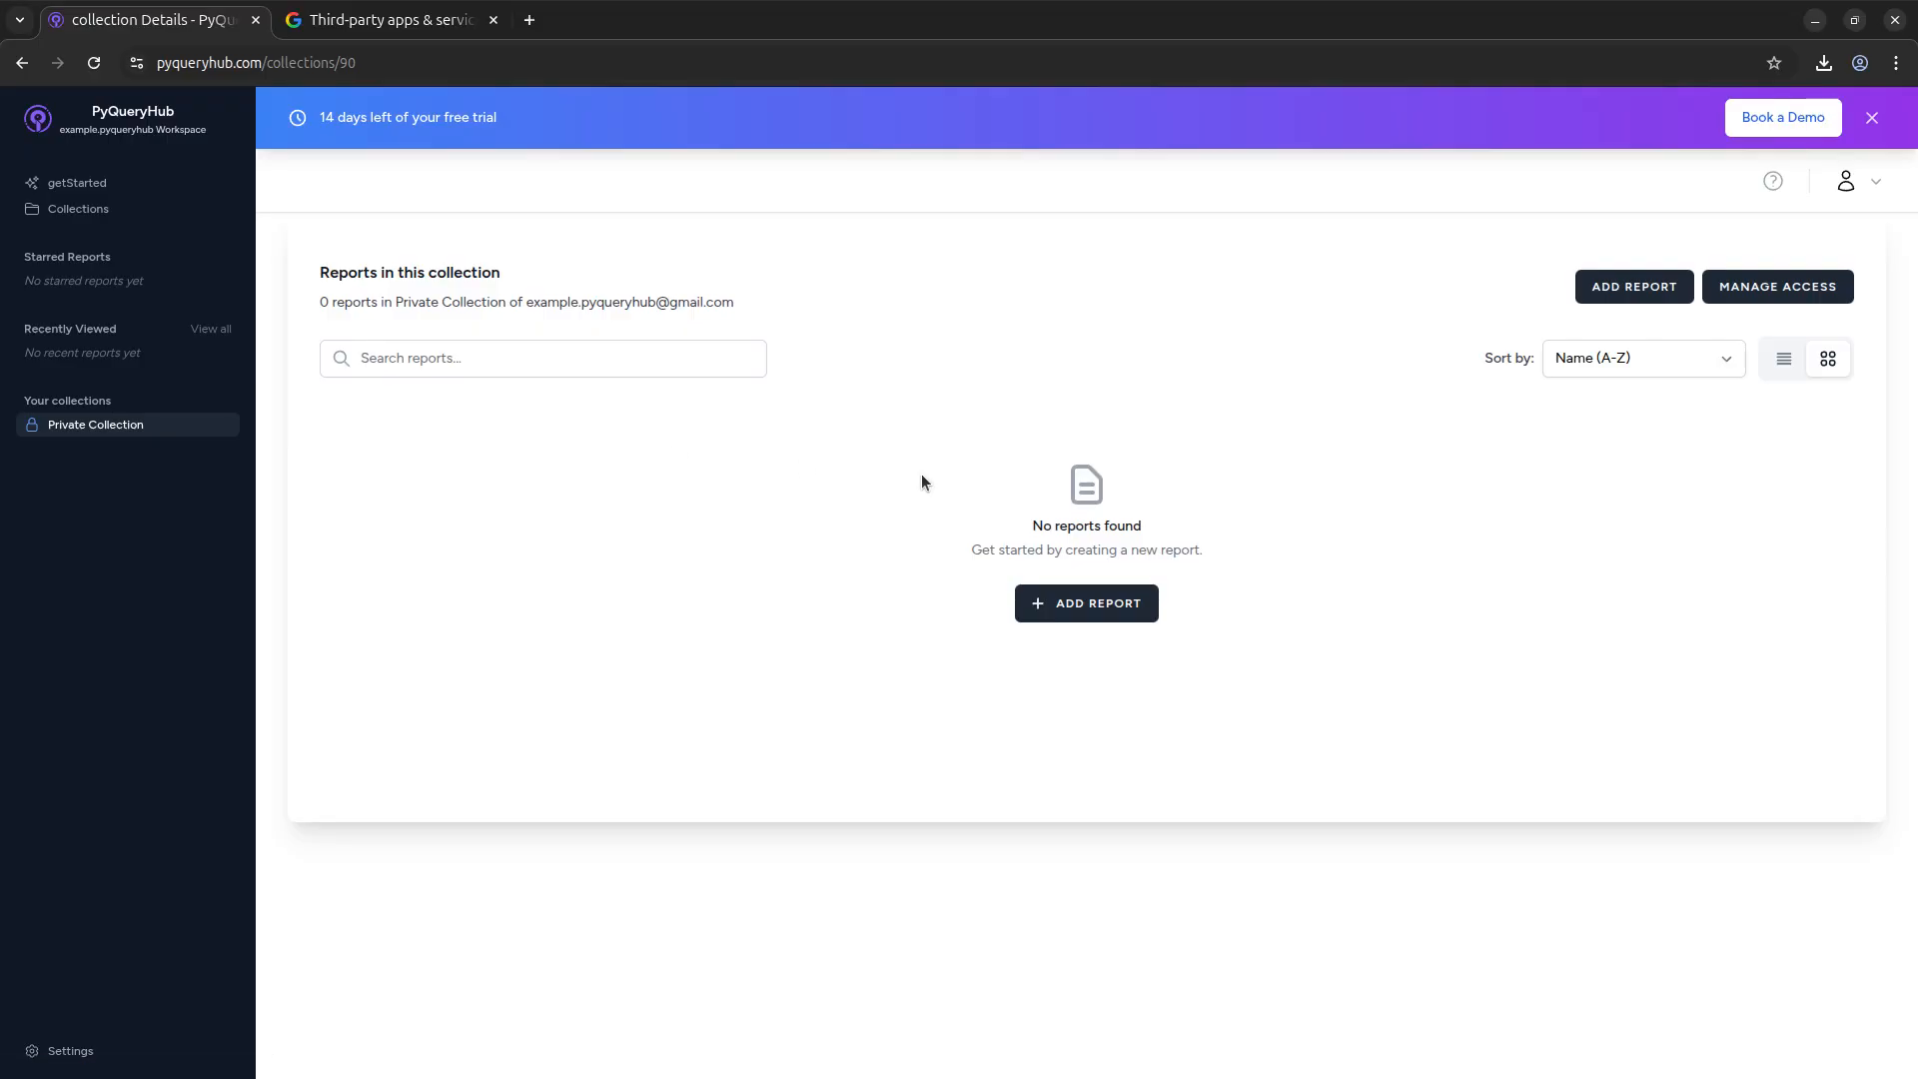
left_click(1085, 603)
left_click(785, 222)
triple_click(787, 230)
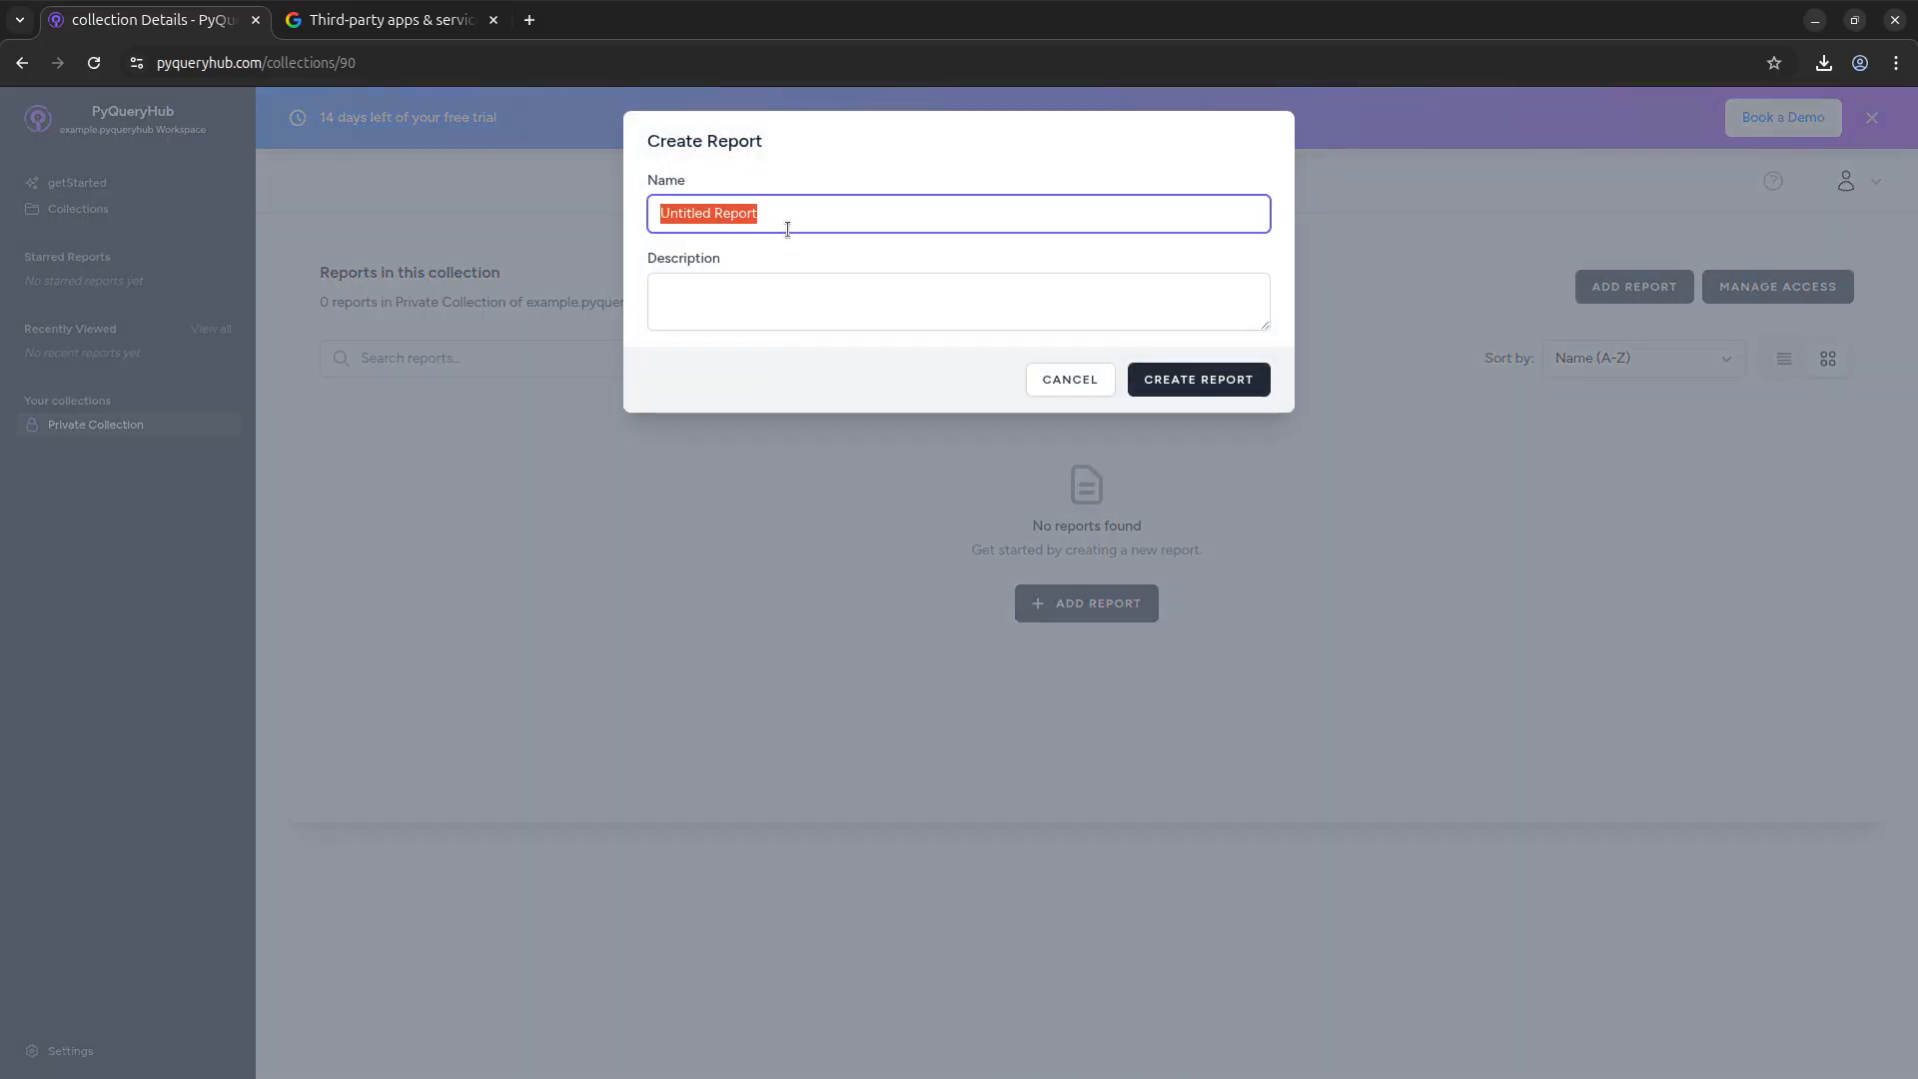
type("sheets re")
left_click(1149, 375)
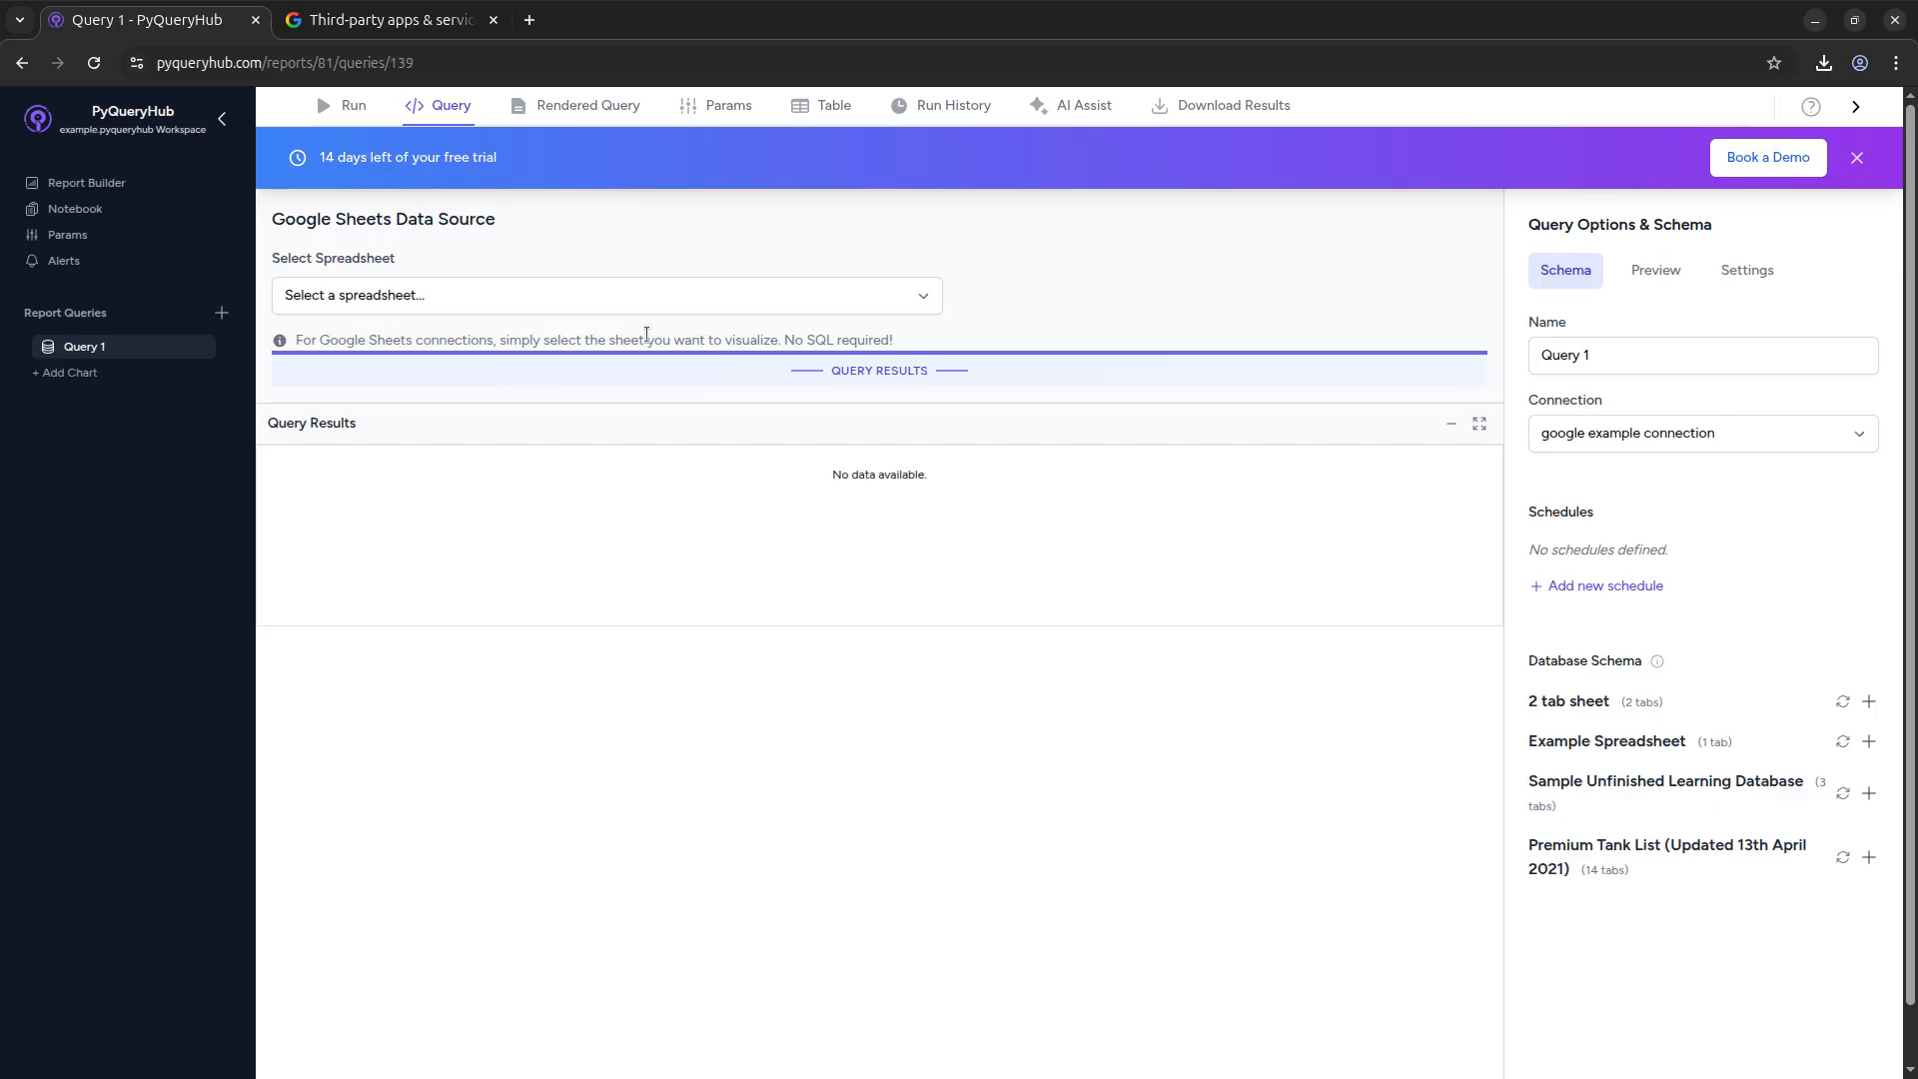
Expand 2 tab sheet and Example Spreadsheet in the database schema to inspect their tabs.
left_click(1867, 701)
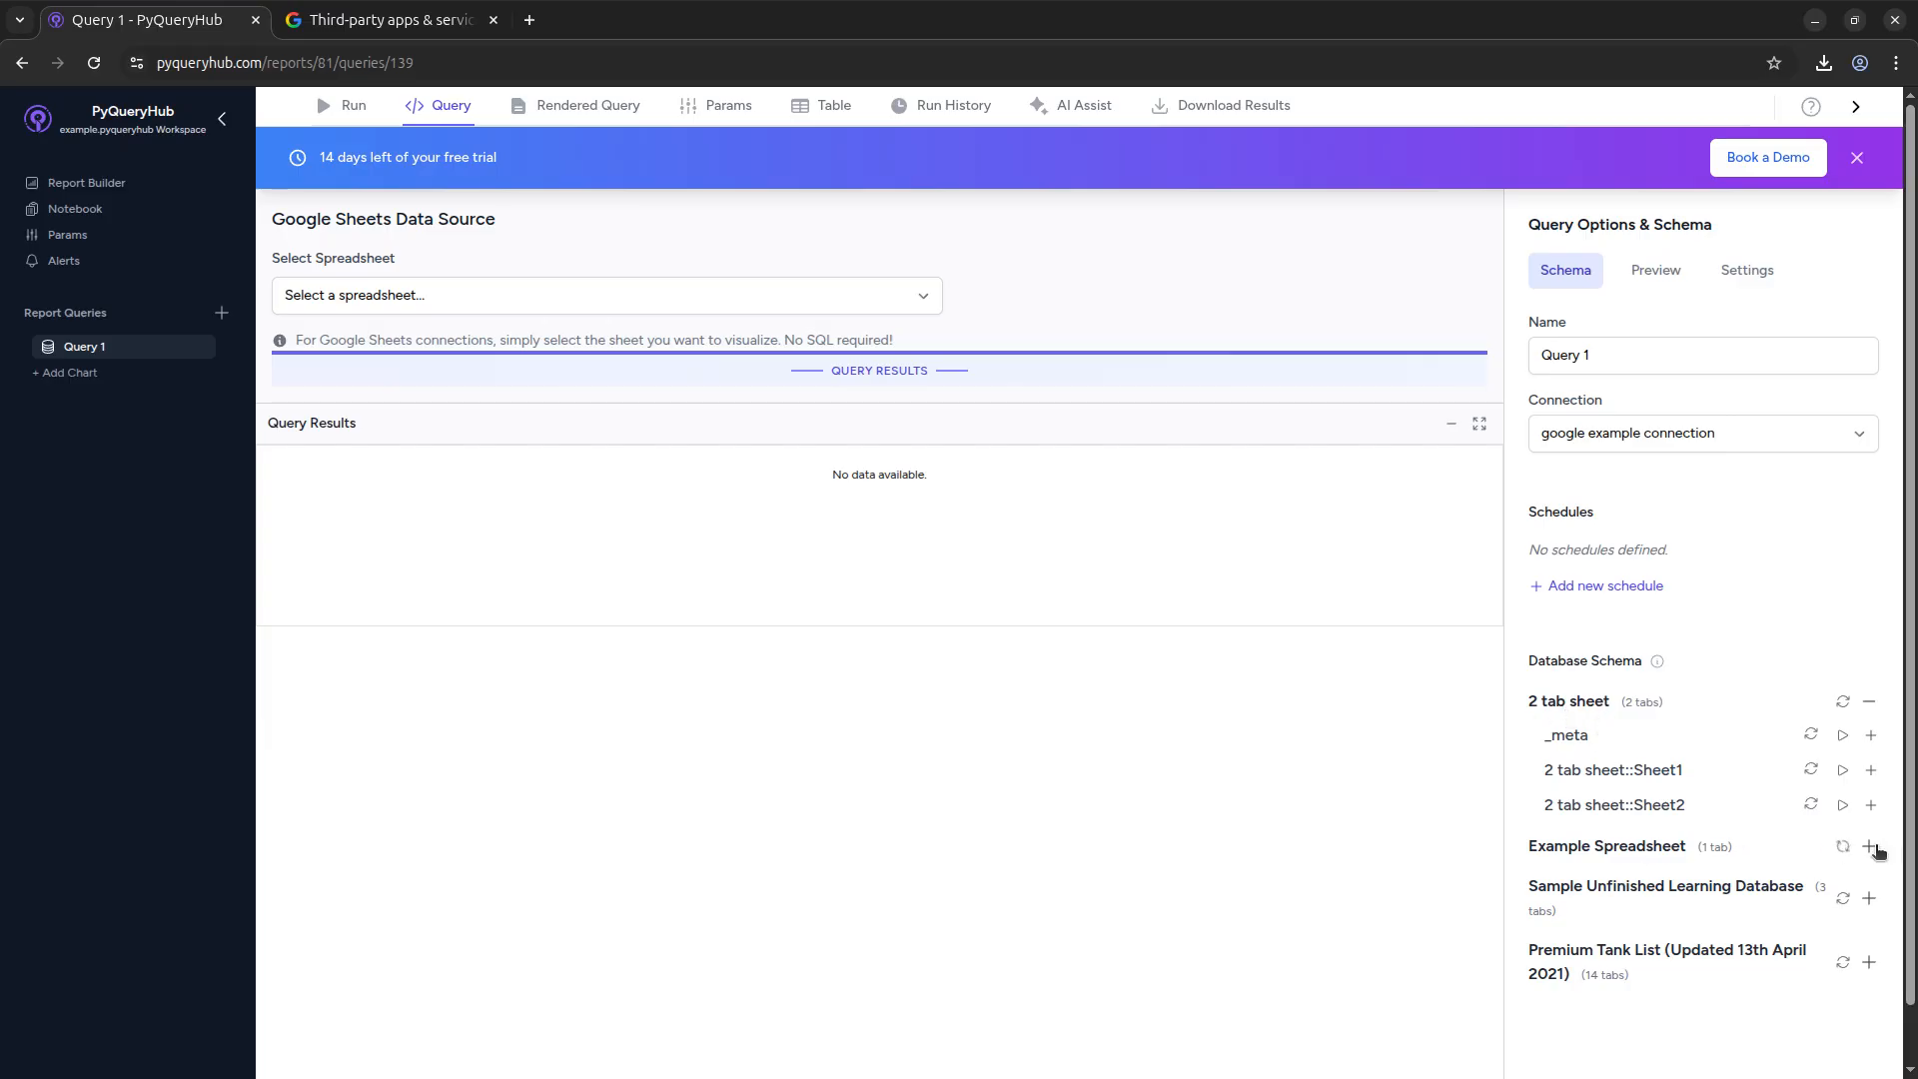
scroll(1772, 781, "down", 1)
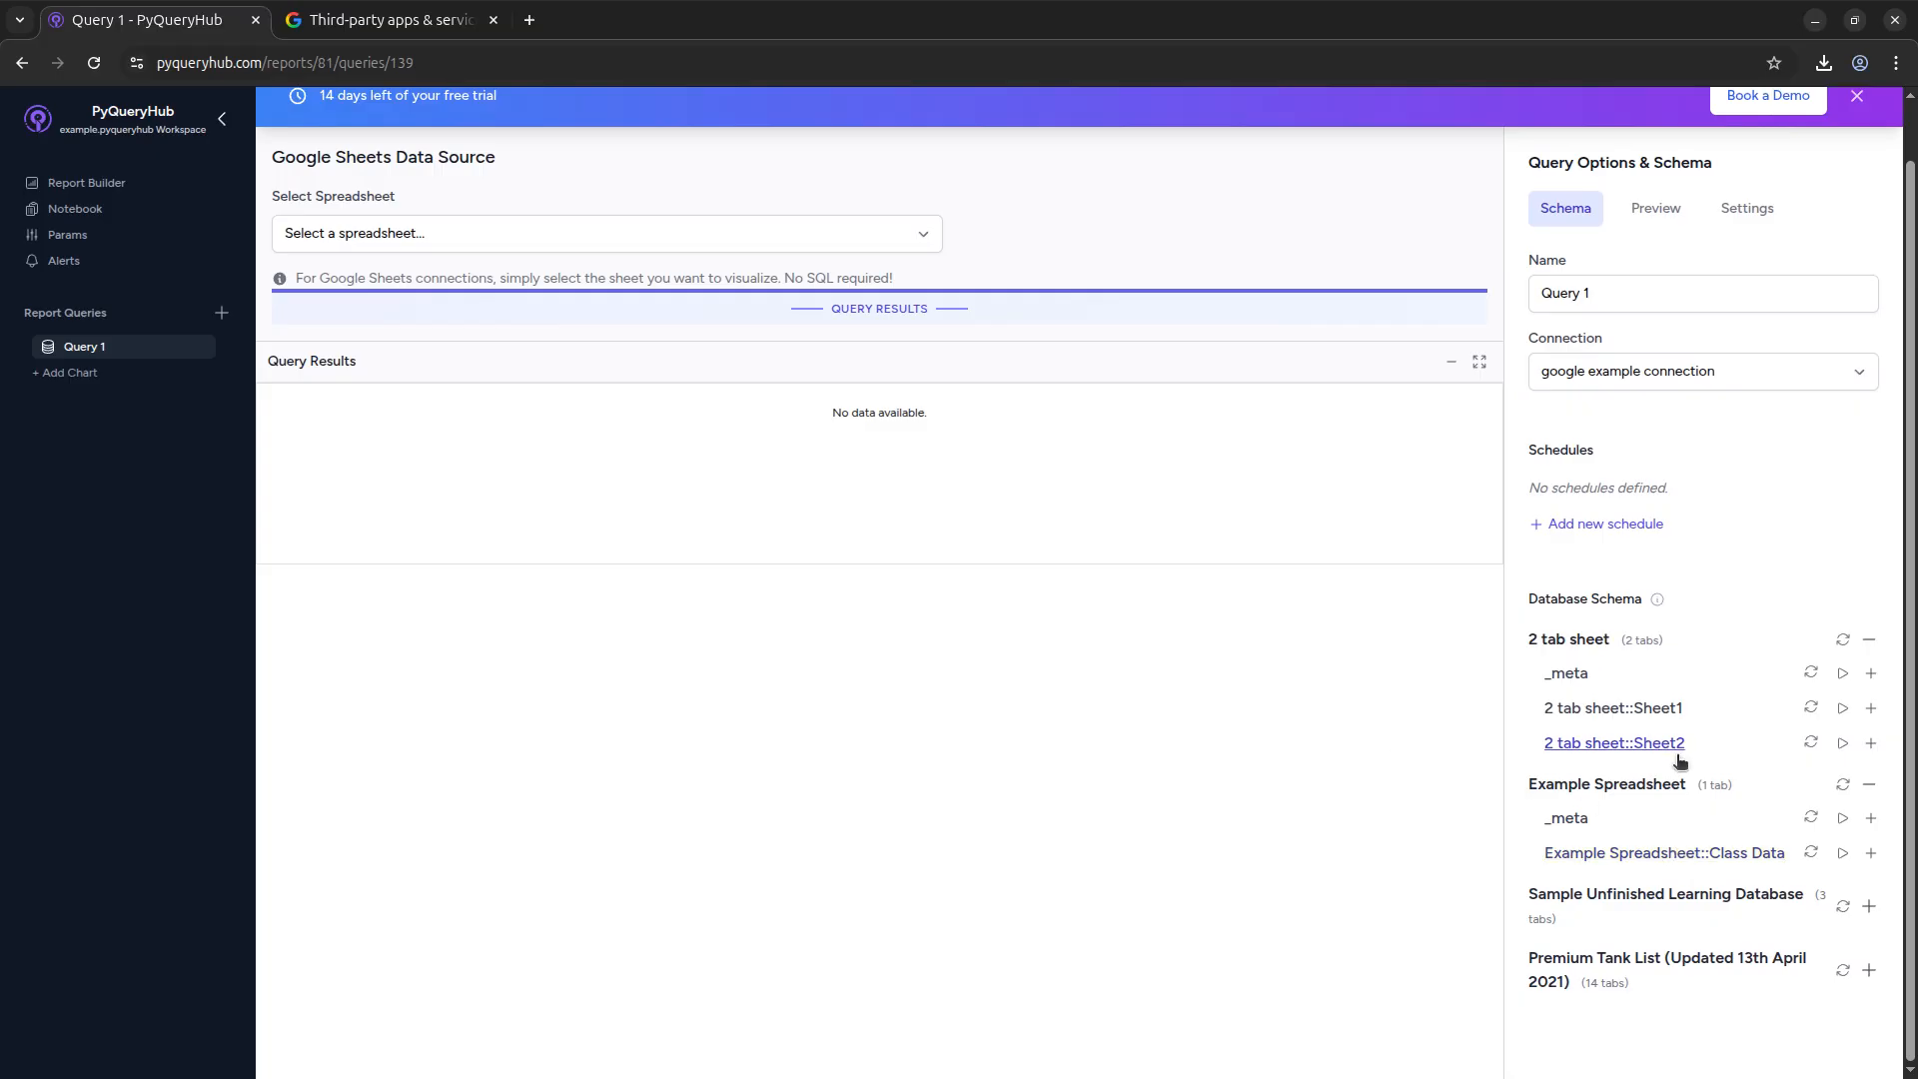
scroll(1562, 749, "up", 1)
Choose Example Spreadsheet as Query 1's data source and review its available columns and result rows.
left_click(413, 296)
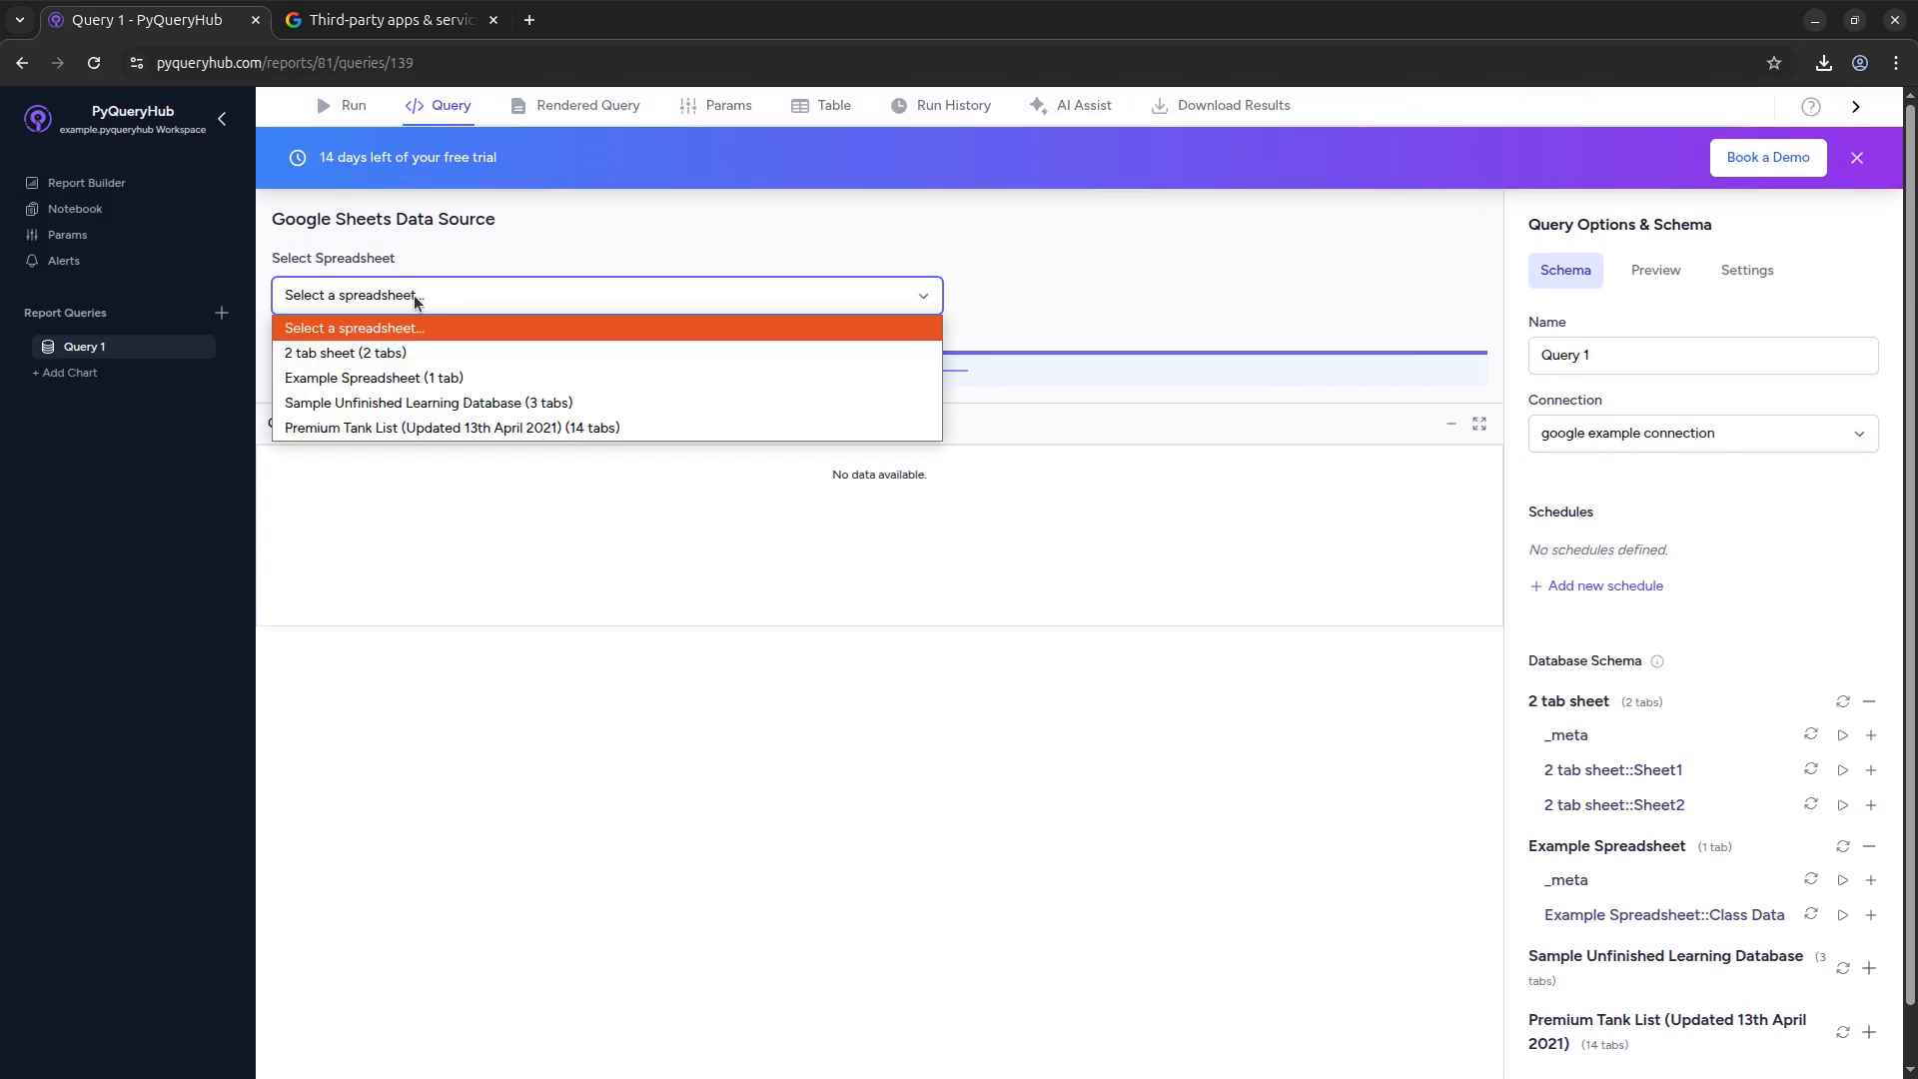
left_click(351, 378)
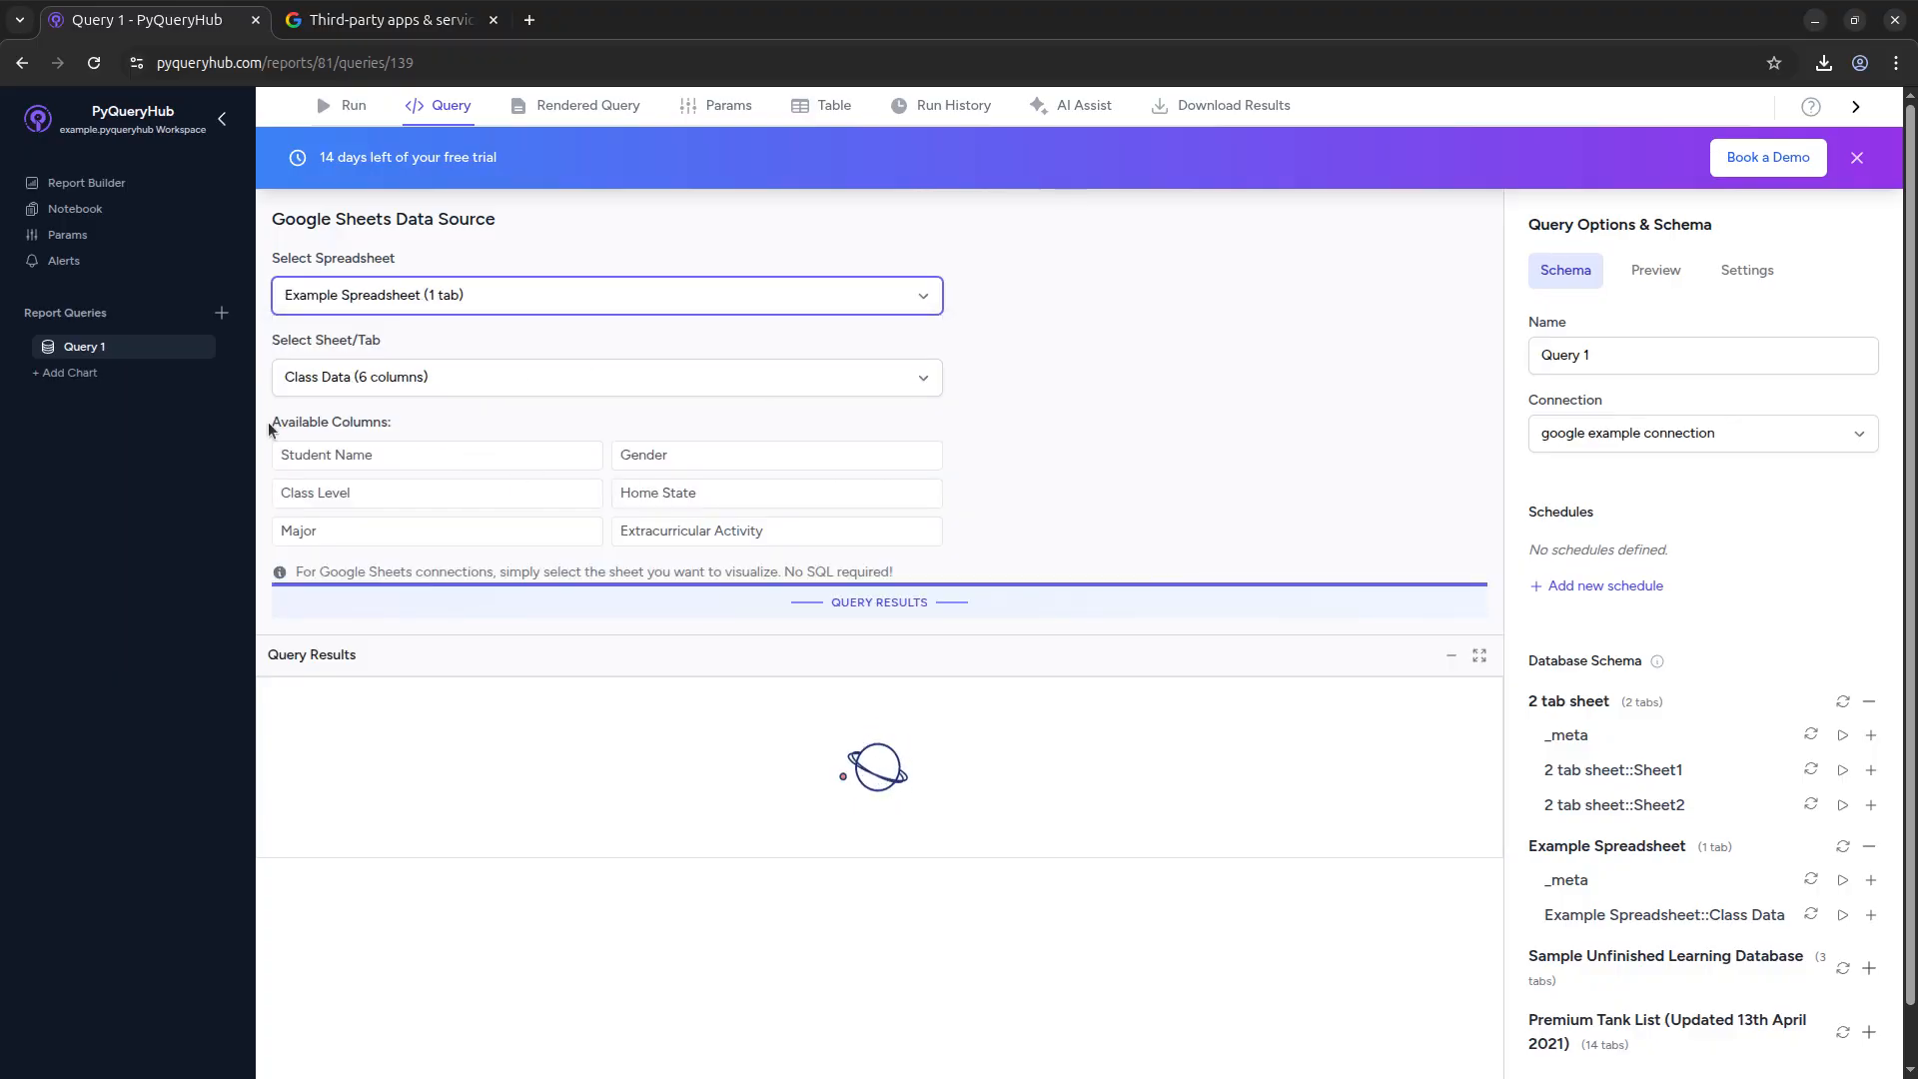
left_click_drag(267, 422, 405, 456)
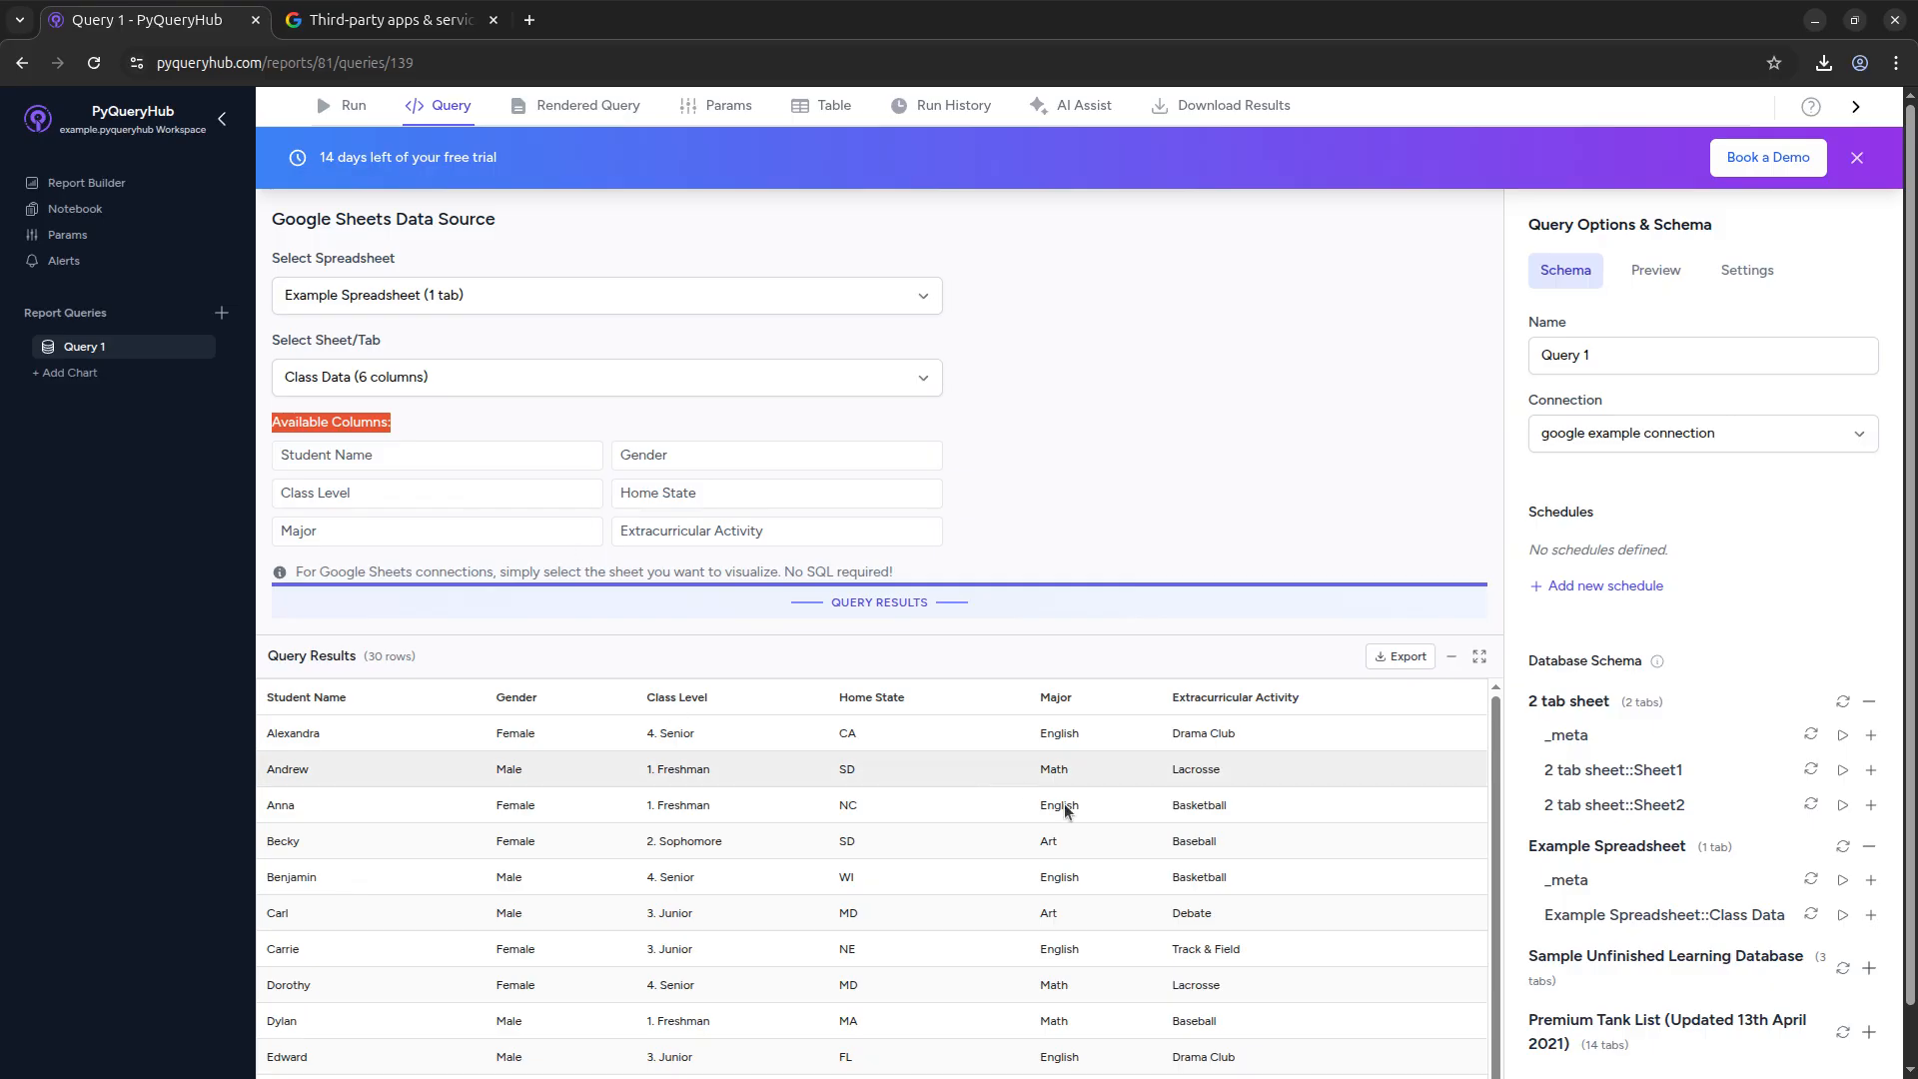
scroll(1116, 806, "down", 3)
scroll(1116, 806, "up", 3)
scroll(1111, 547, "down", 1)
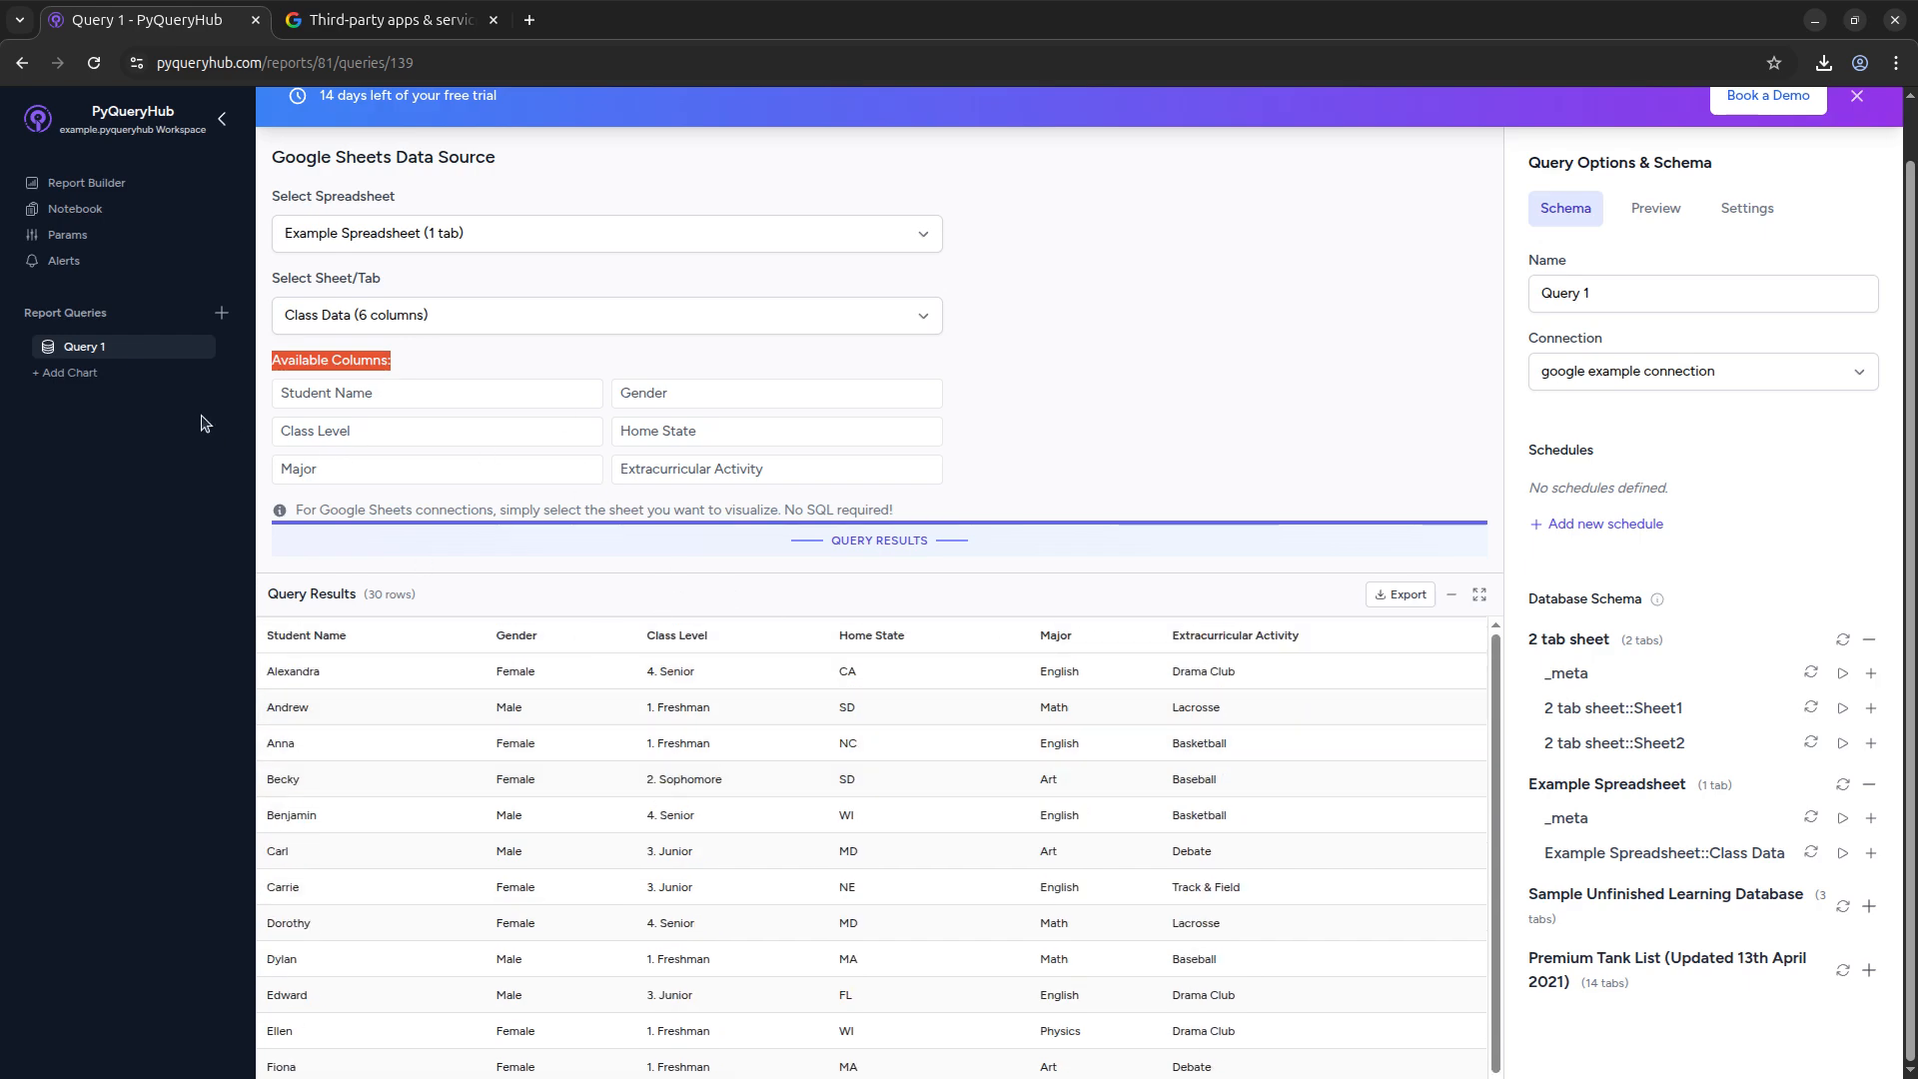
Add a Bar chart to Query 1, enlarge its raw data area, and assign the Major field to the x-axis.
left_click(69, 373)
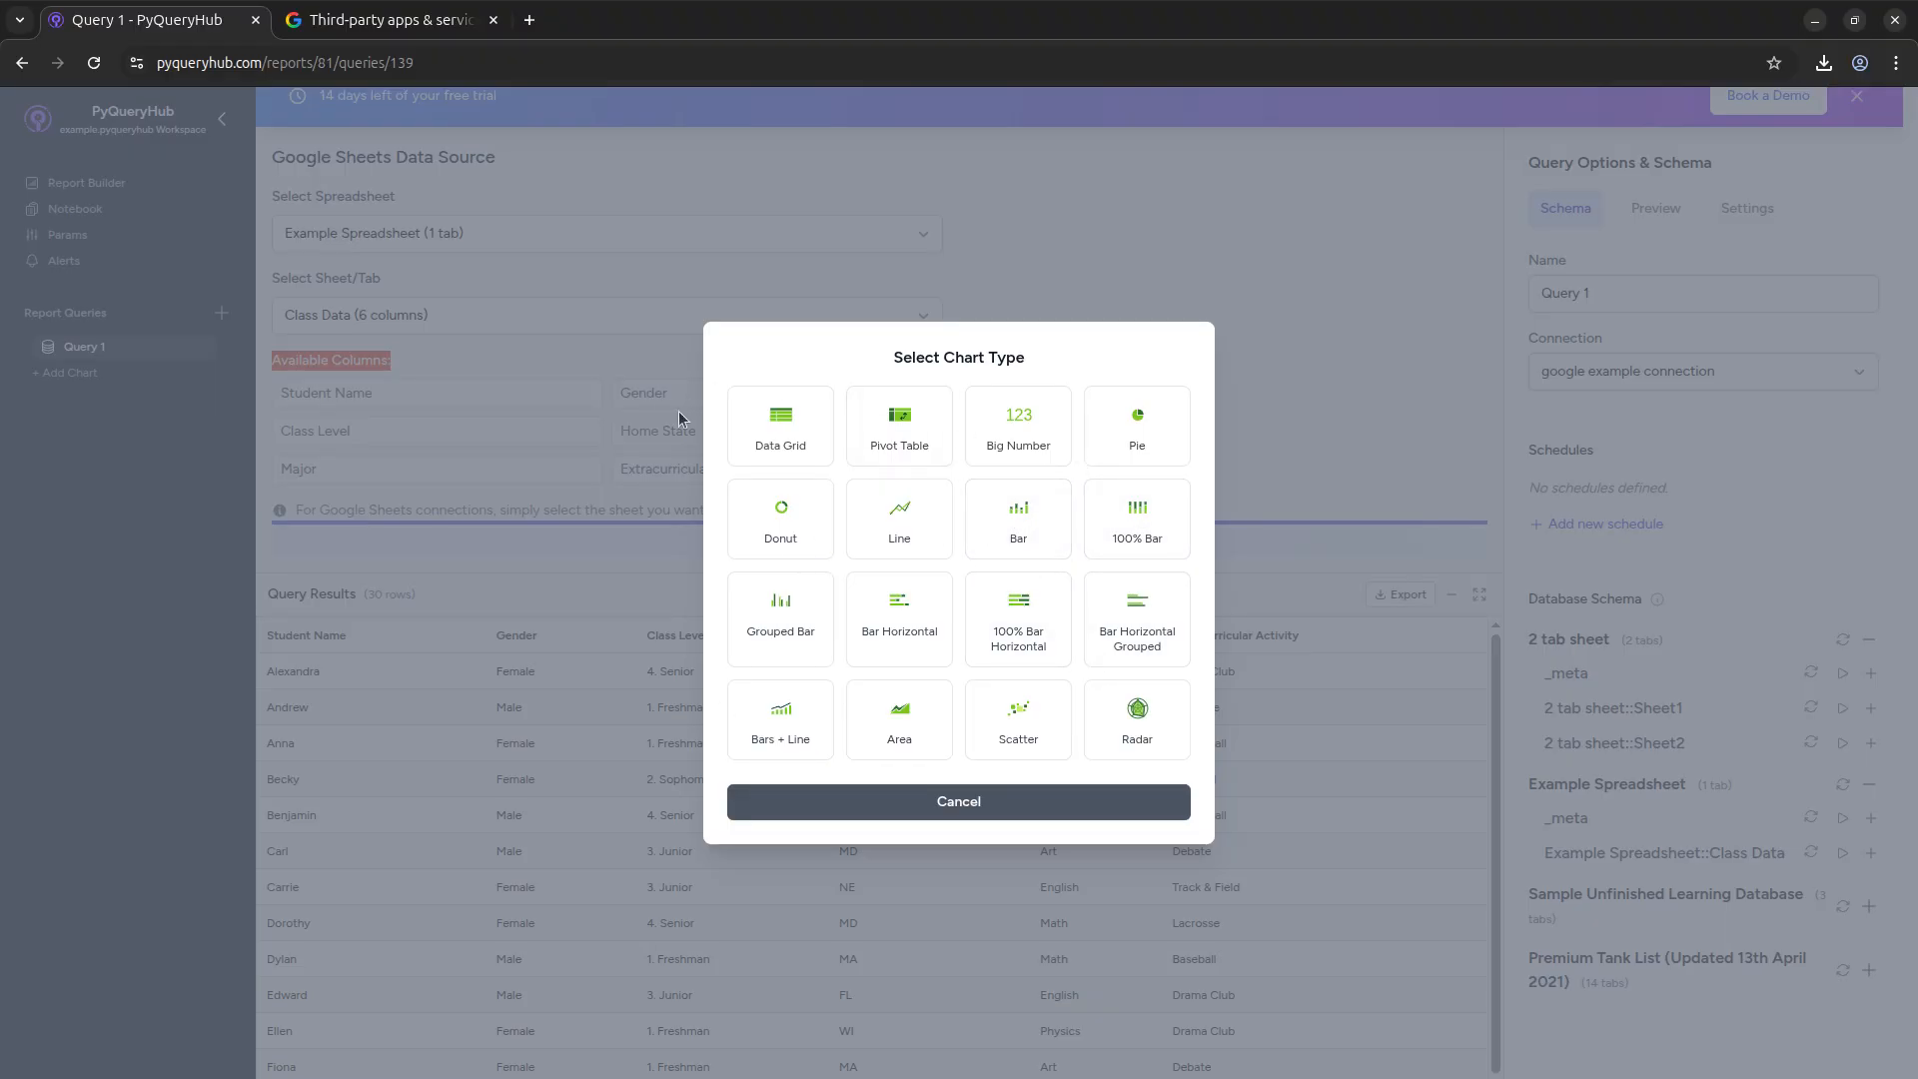
left_click(1018, 522)
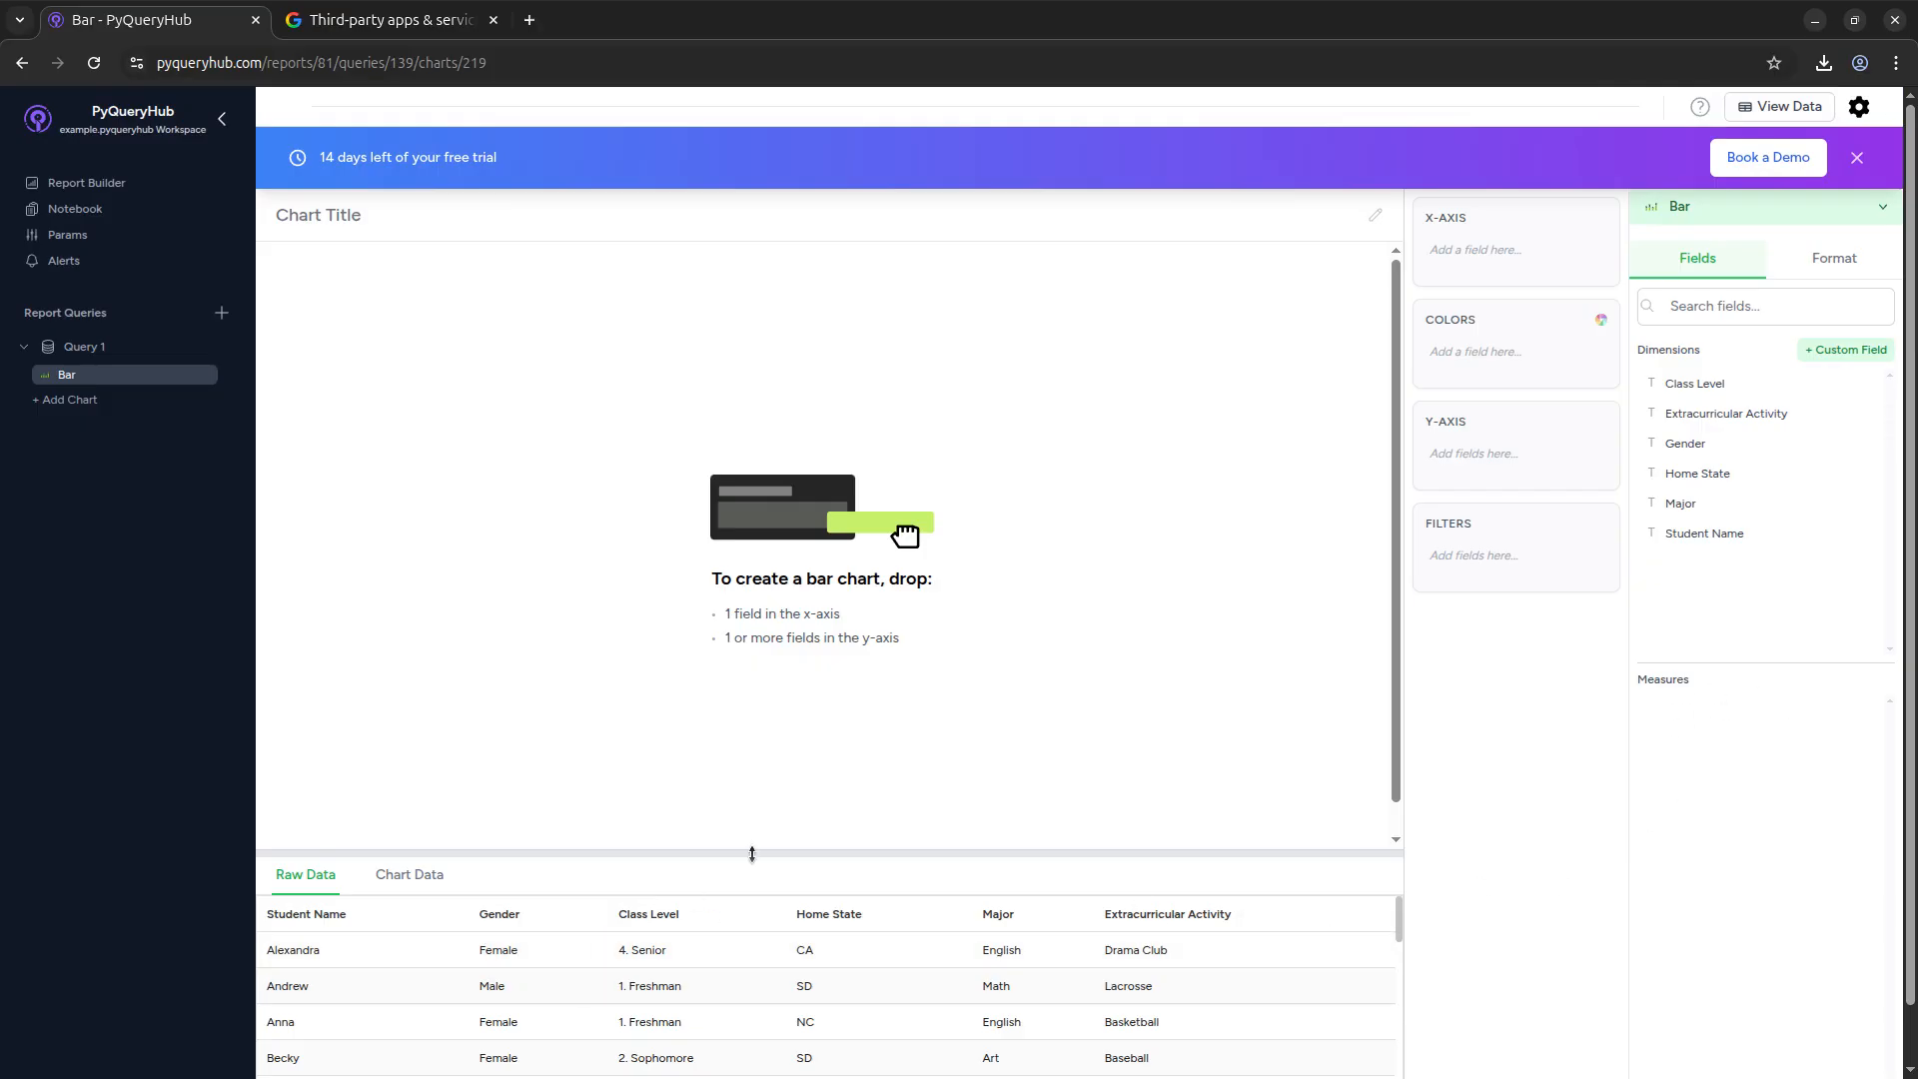
left_click_drag(749, 852, 764, 707)
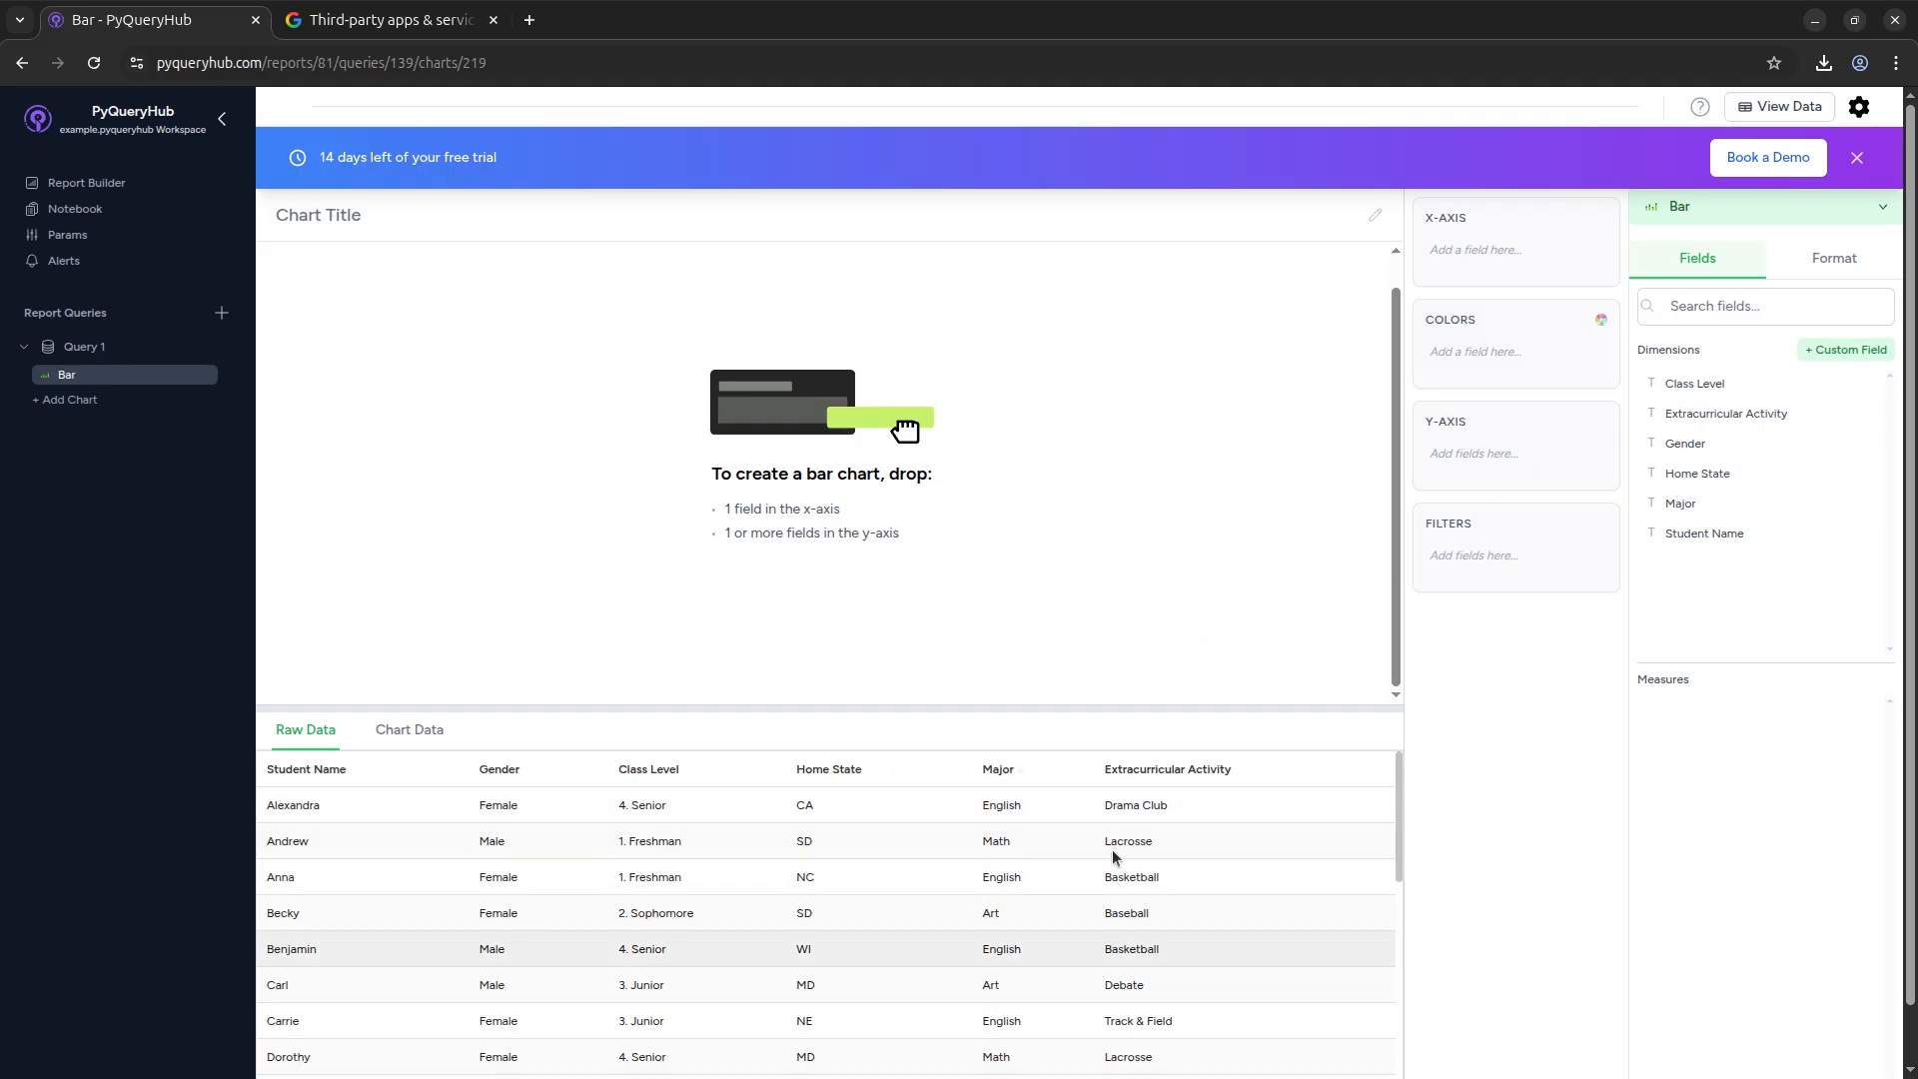
left_click_drag(1680, 504, 1468, 254)
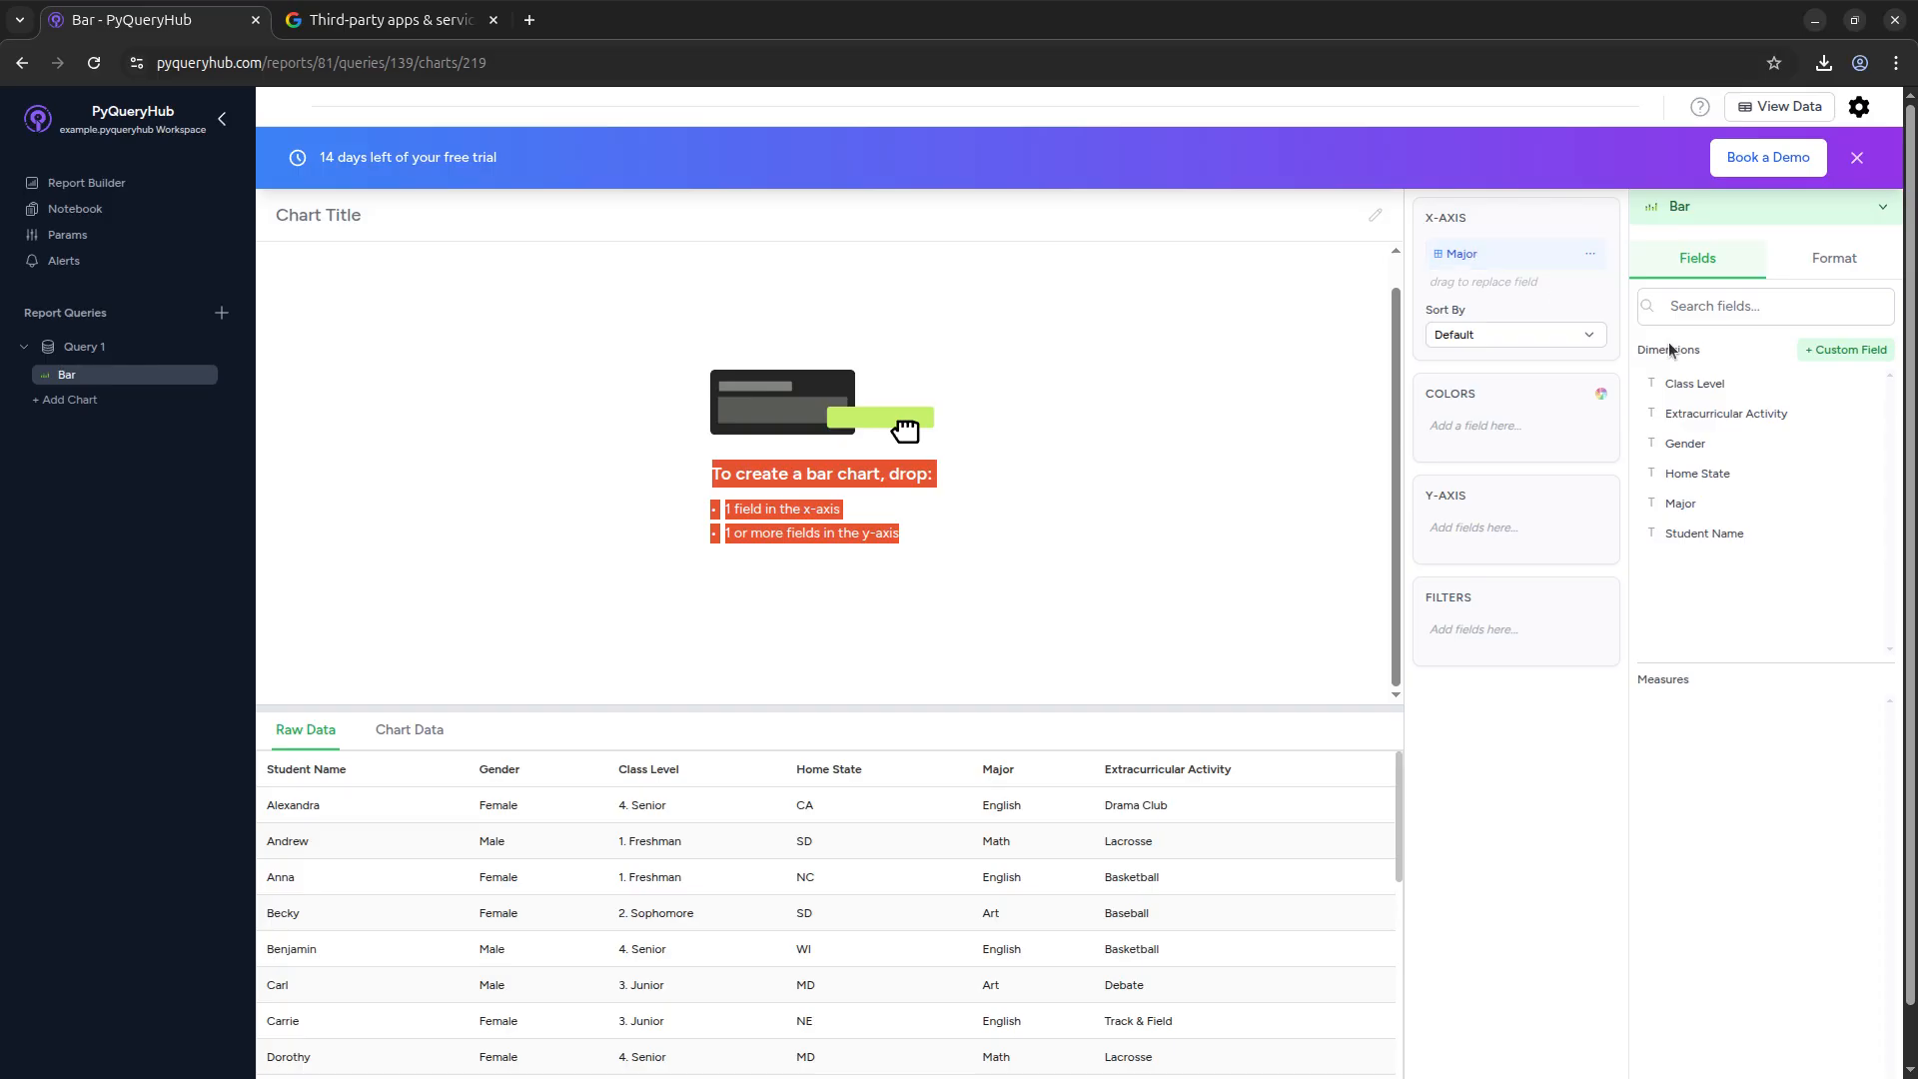
Assign Major with the Count aggregation to the bar chart's y-axis and color the bars by Class Level.
left_click_drag(1680, 503, 1583, 545)
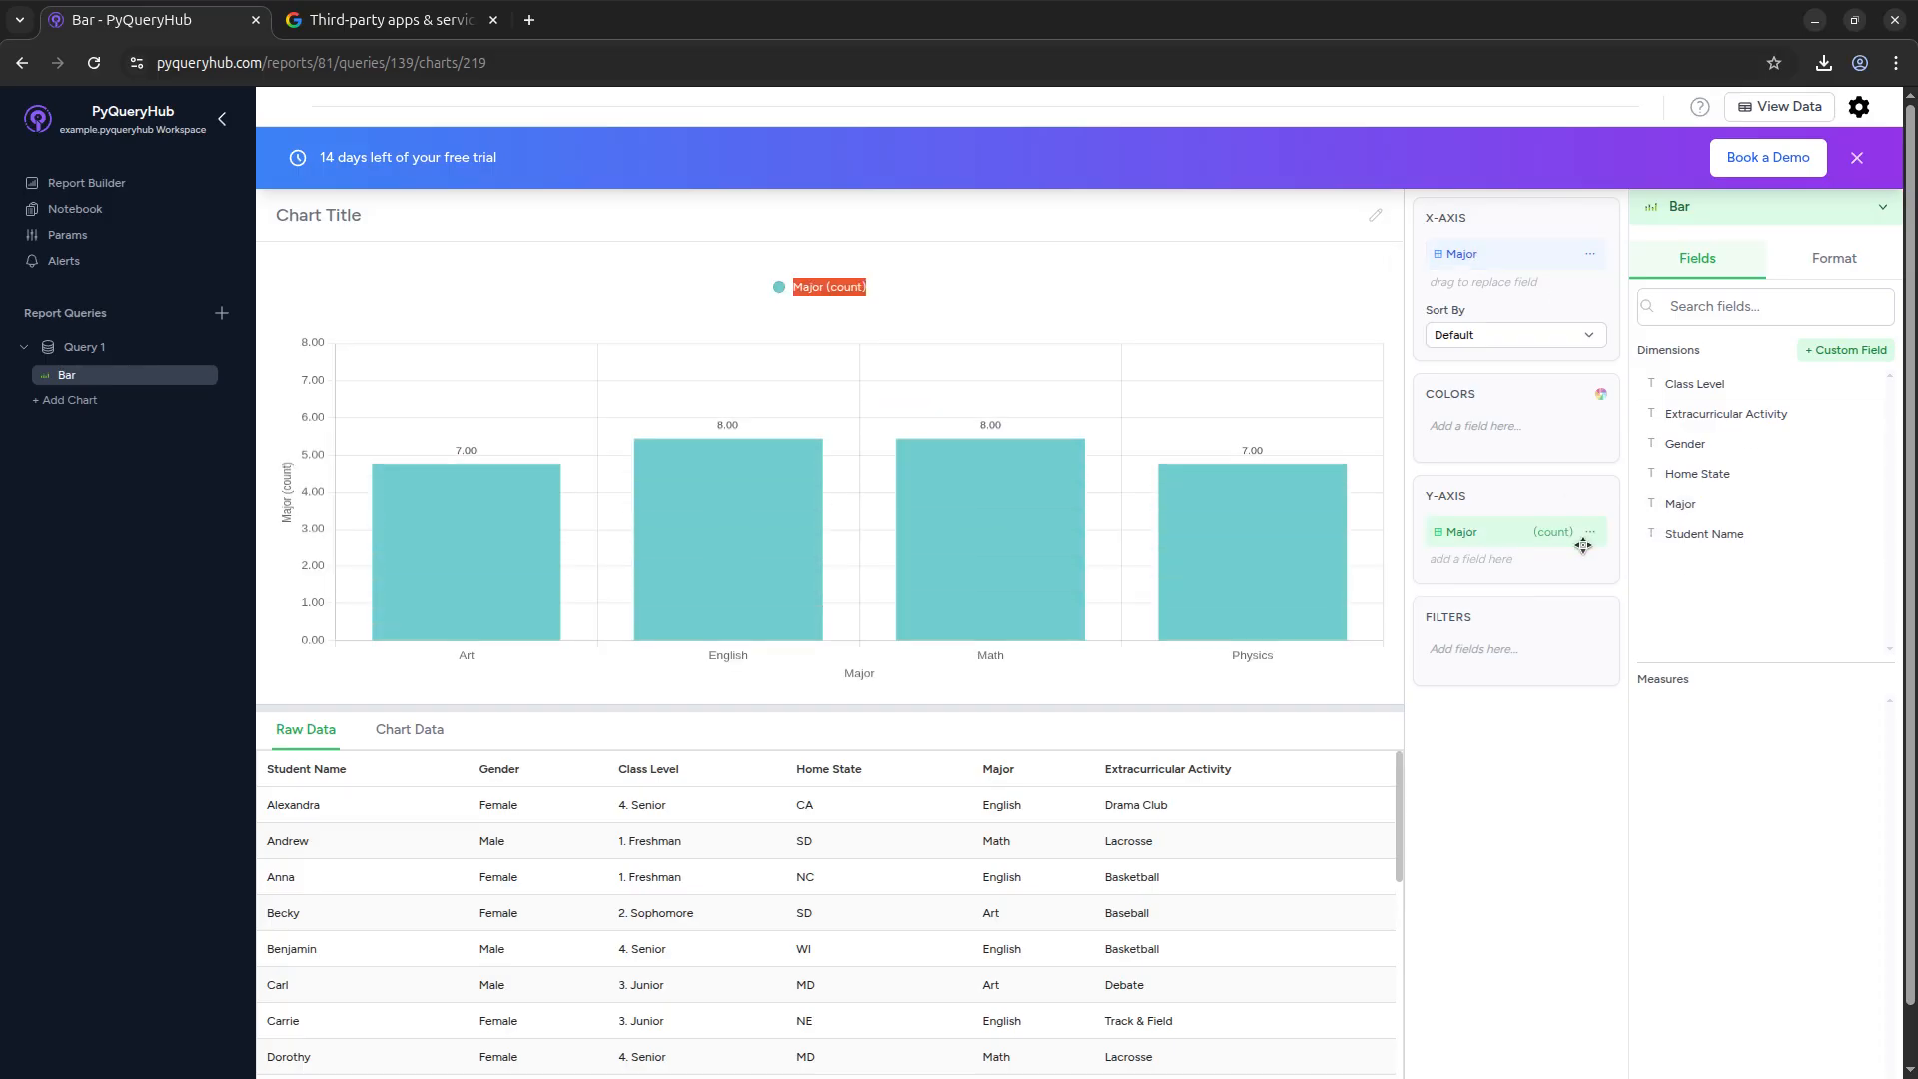
left_click(1590, 530)
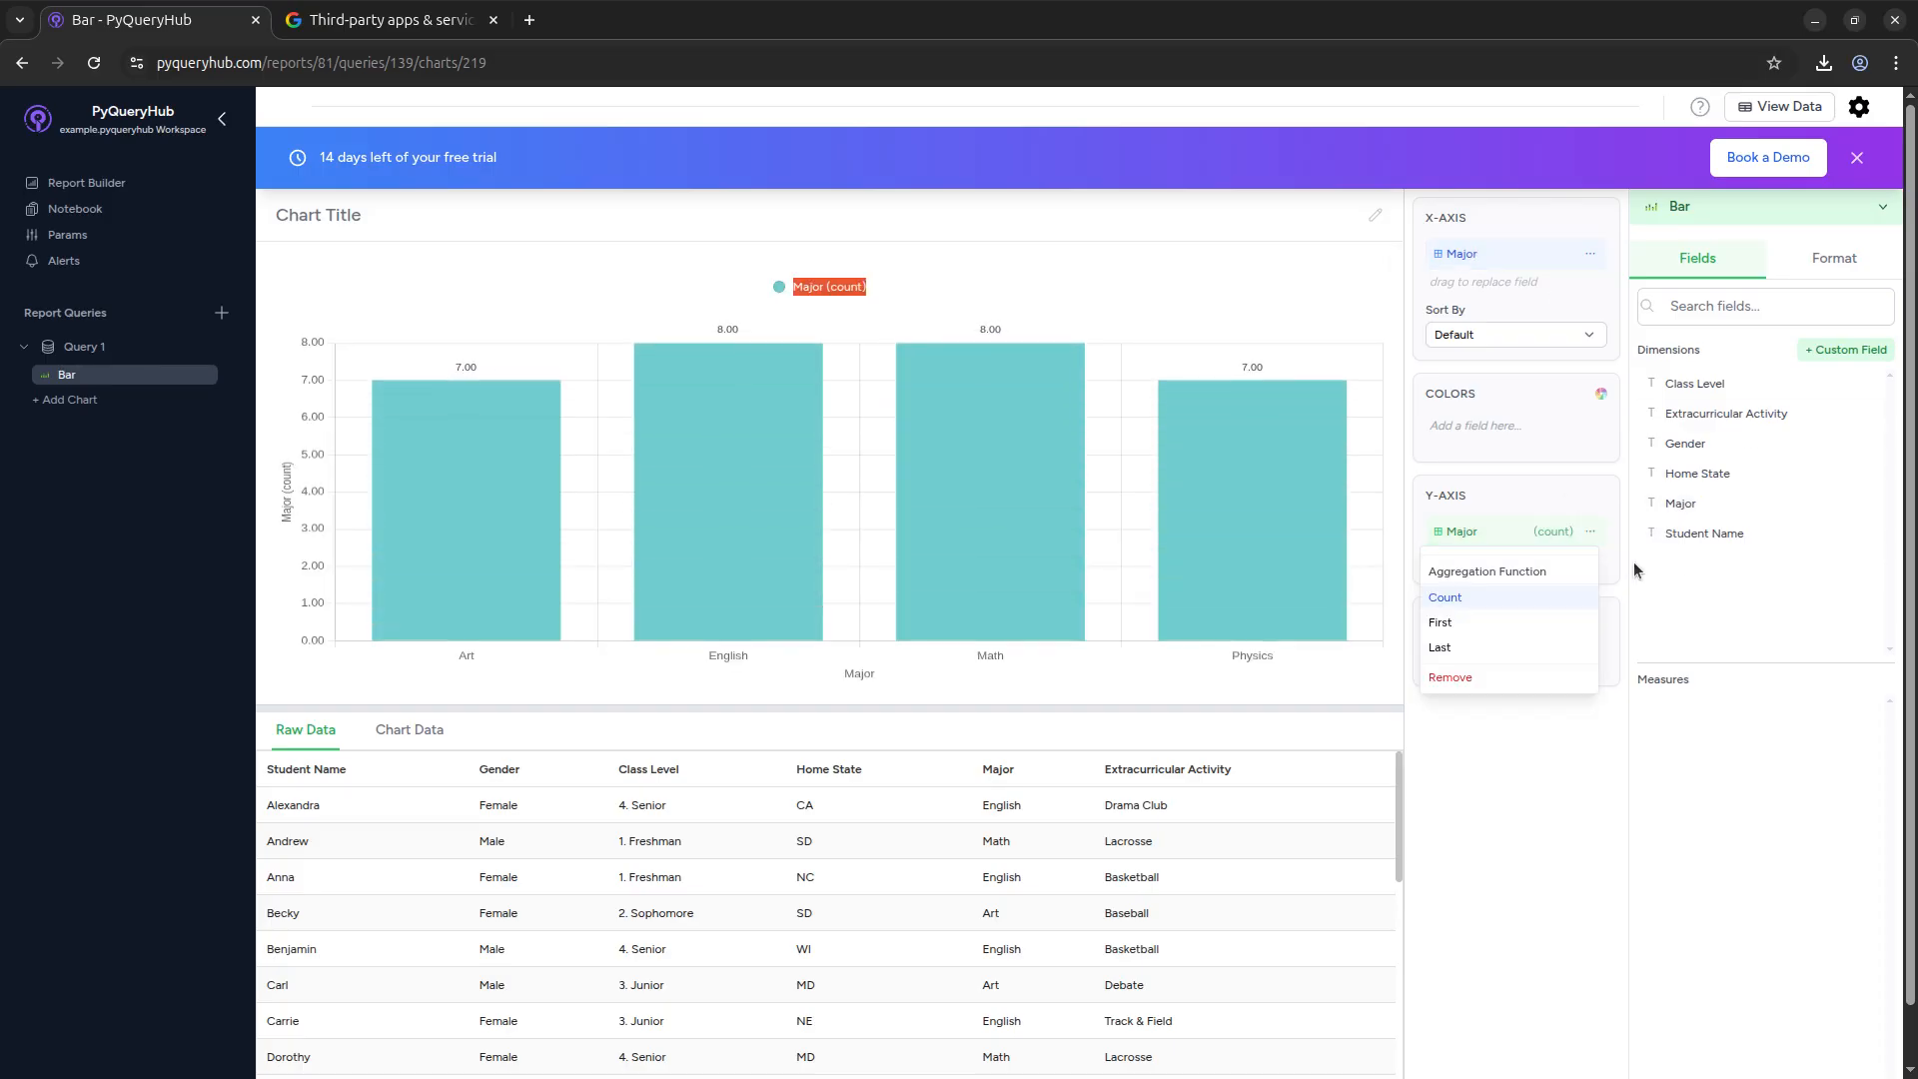
left_click(1492, 807)
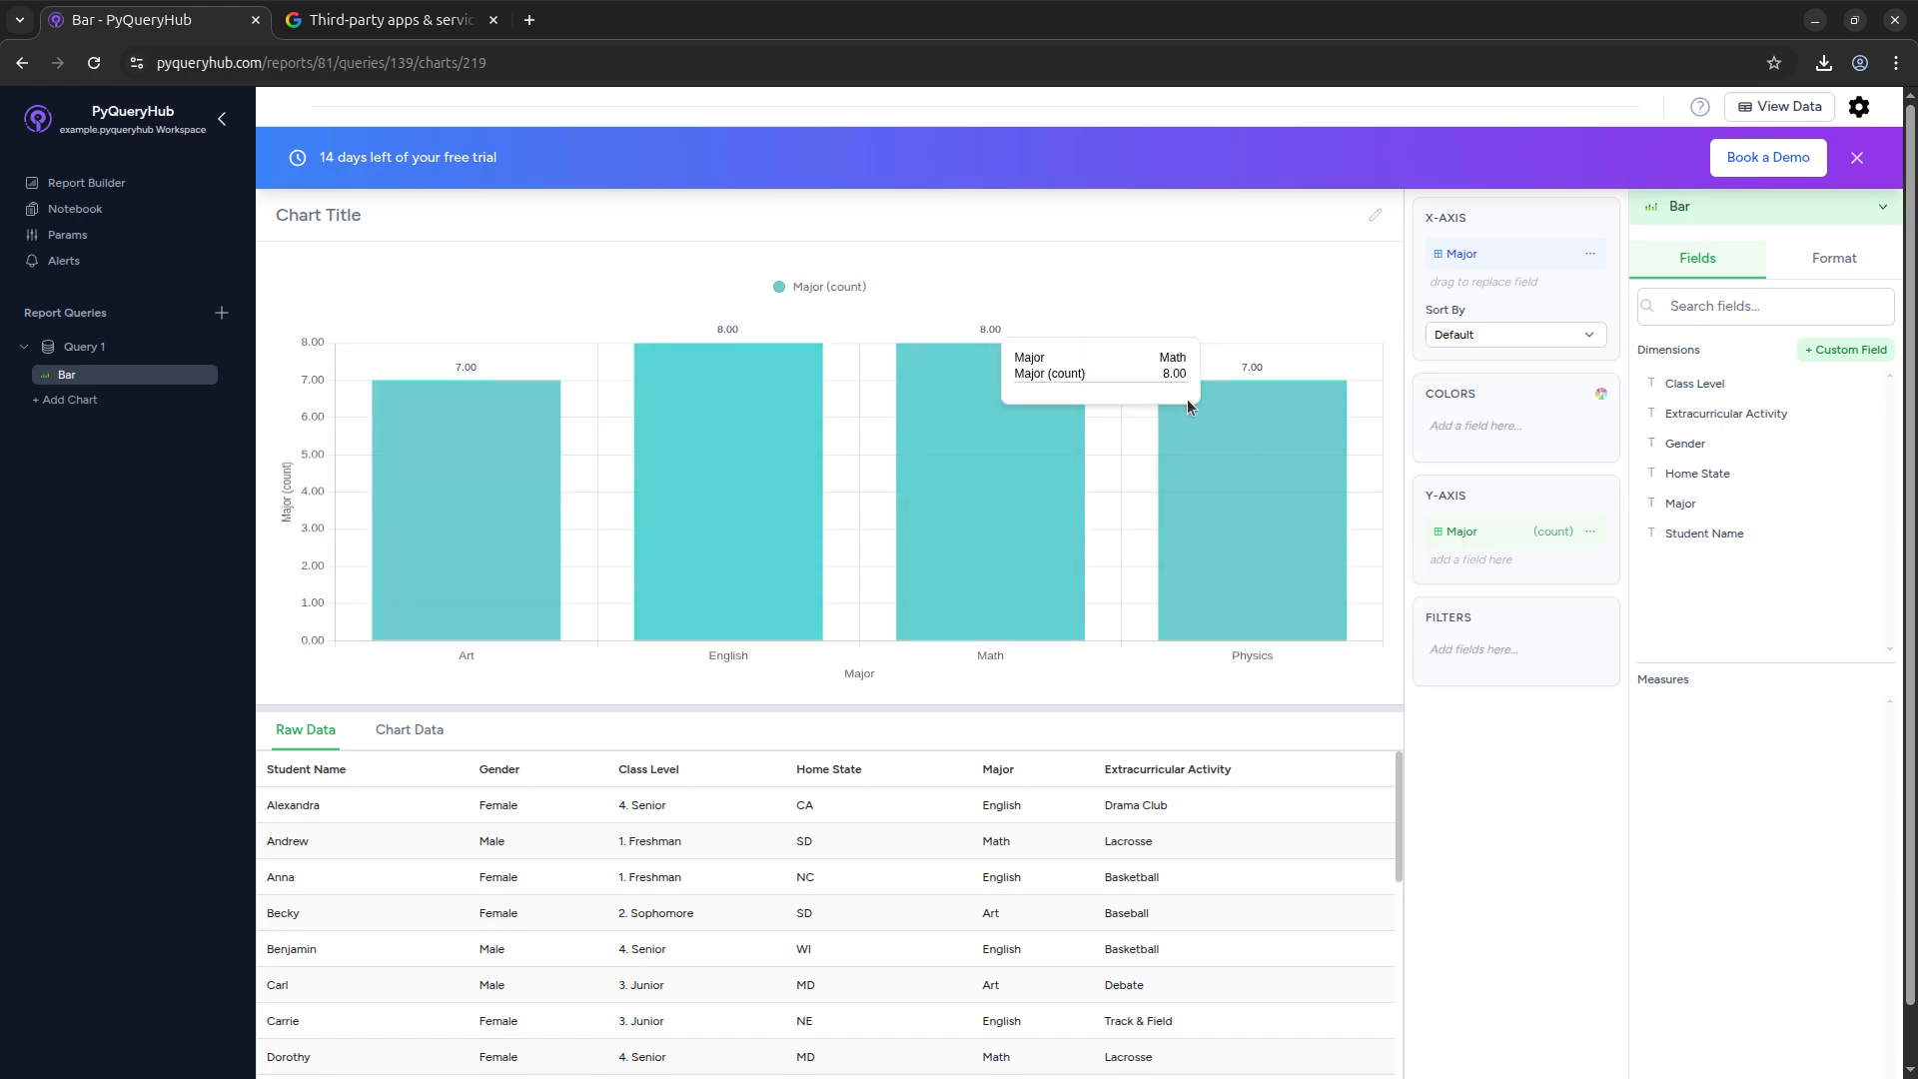
scroll(1035, 829, "down", 5)
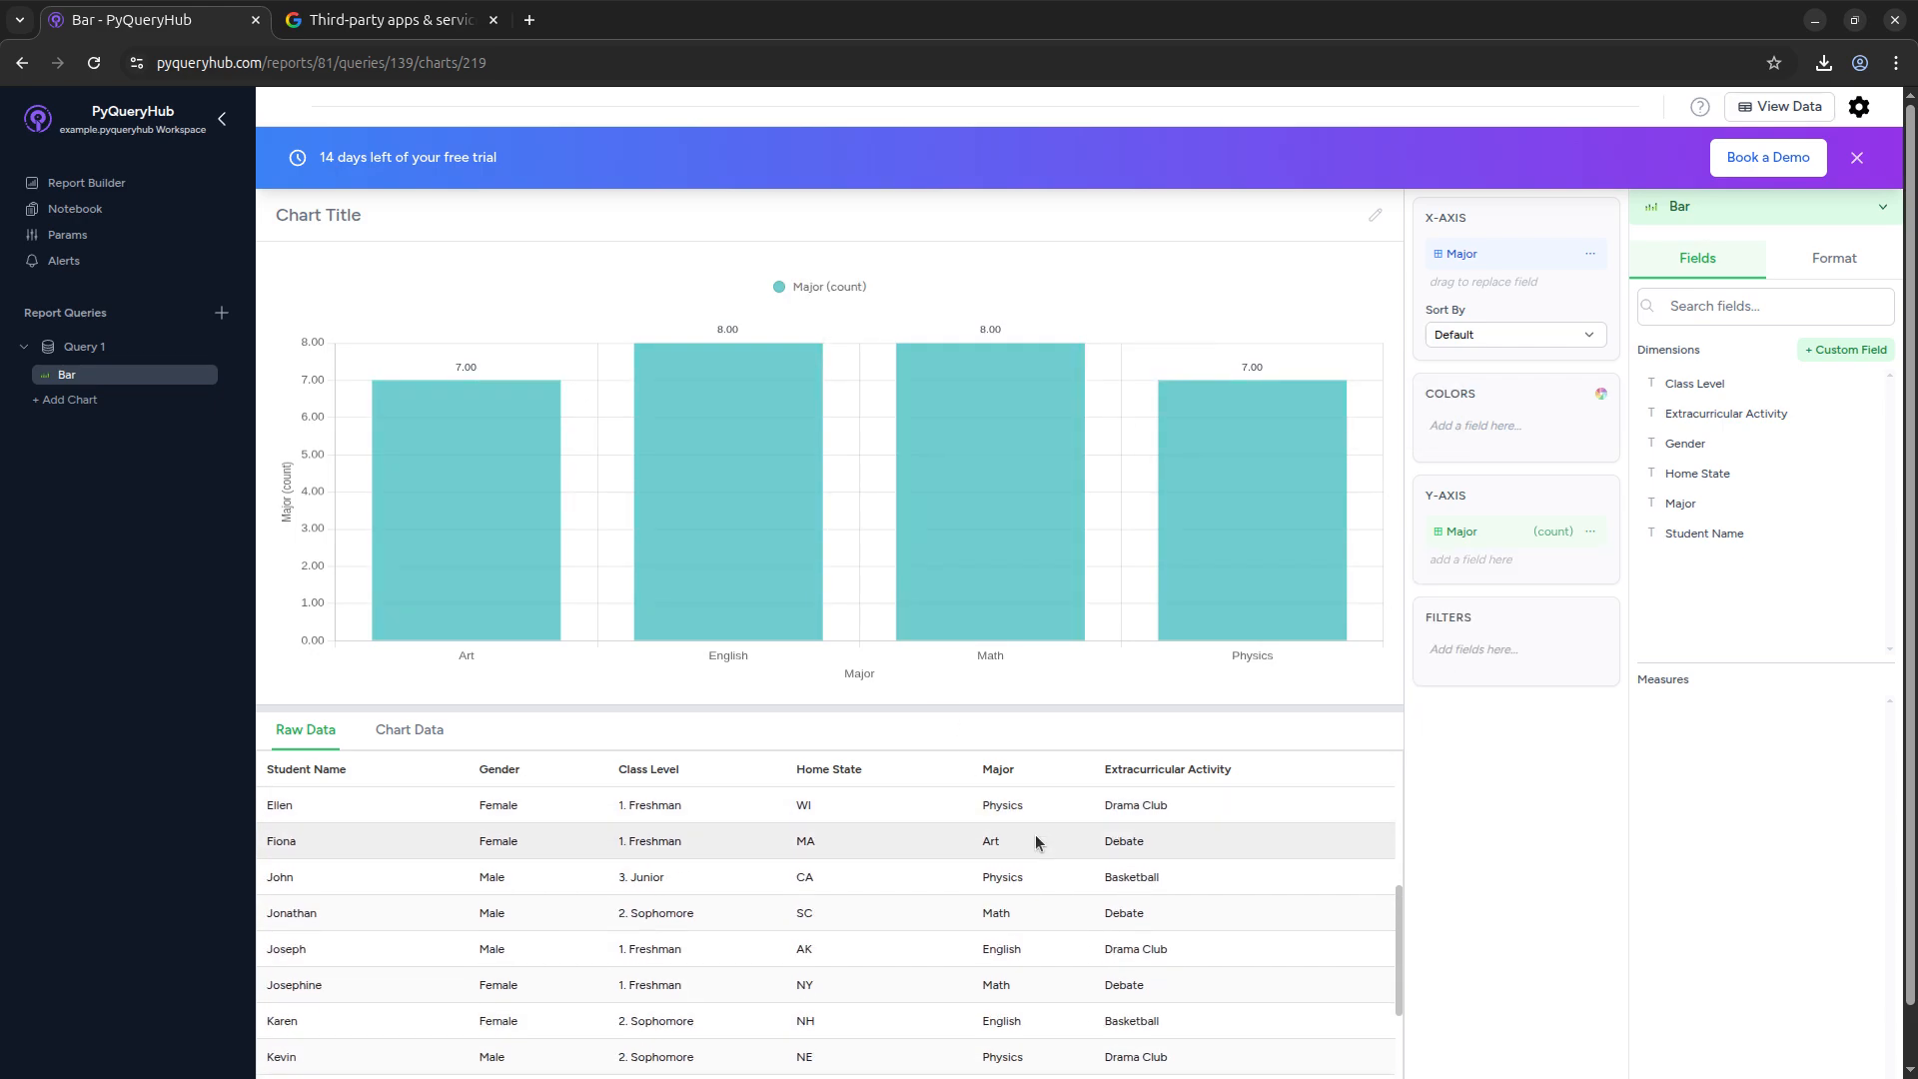
scroll(1035, 835, "up", 5)
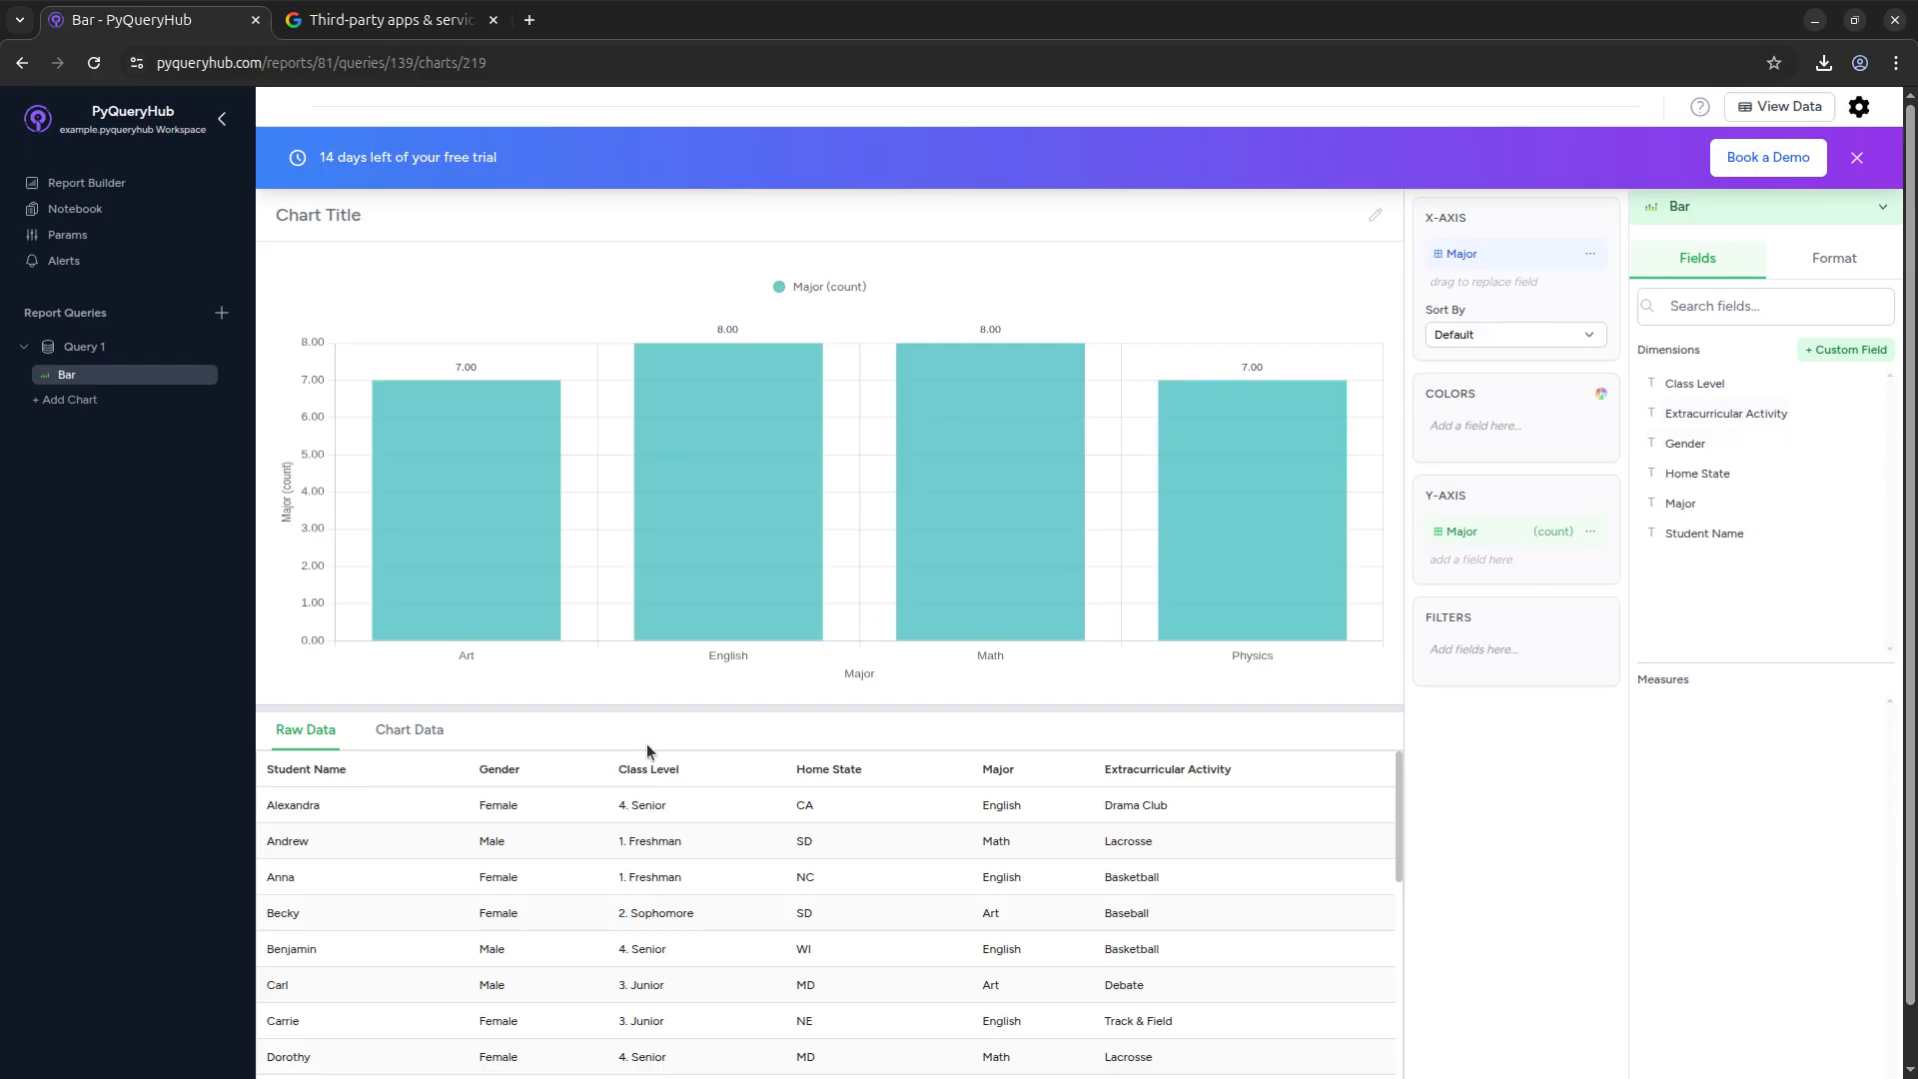
left_click_drag(1683, 386, 1463, 428)
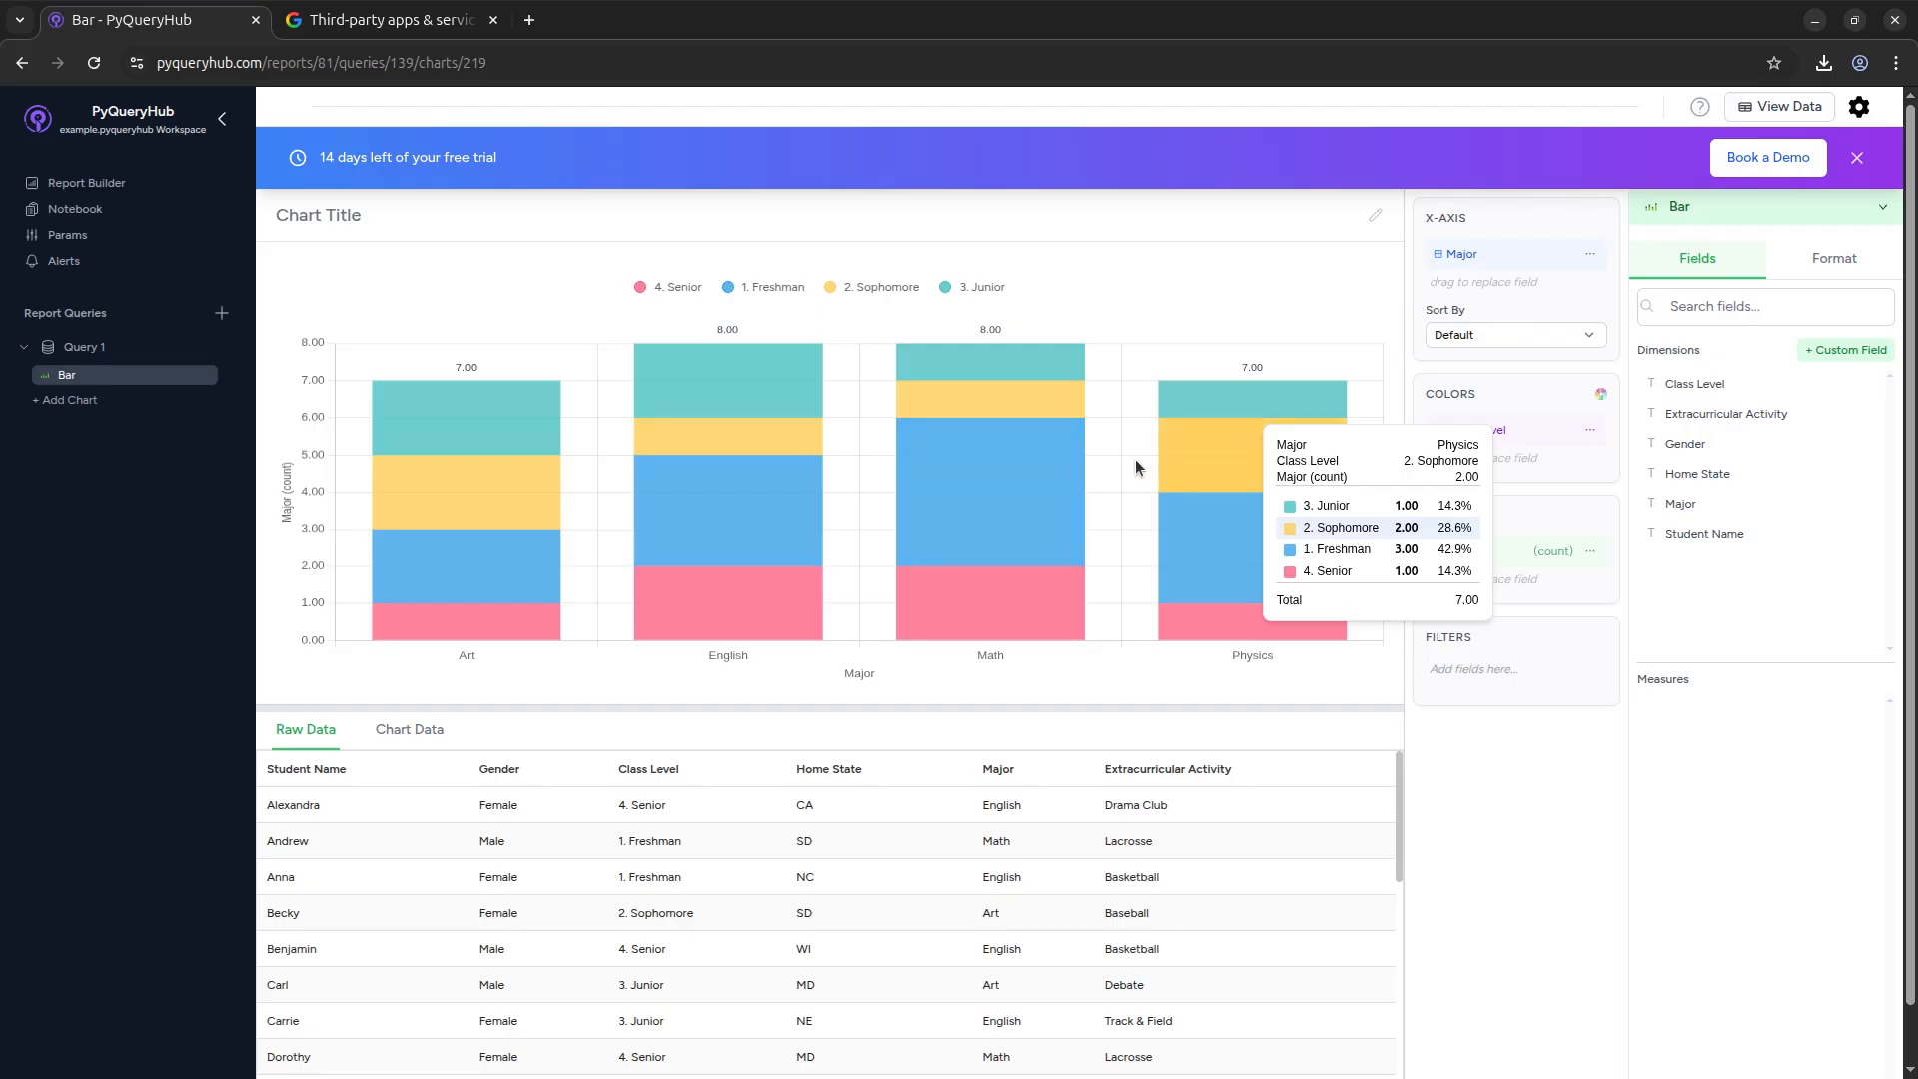
Try the Line chart type on the Major by Class Level chart and return it to Bar.
left_click(1682, 208)
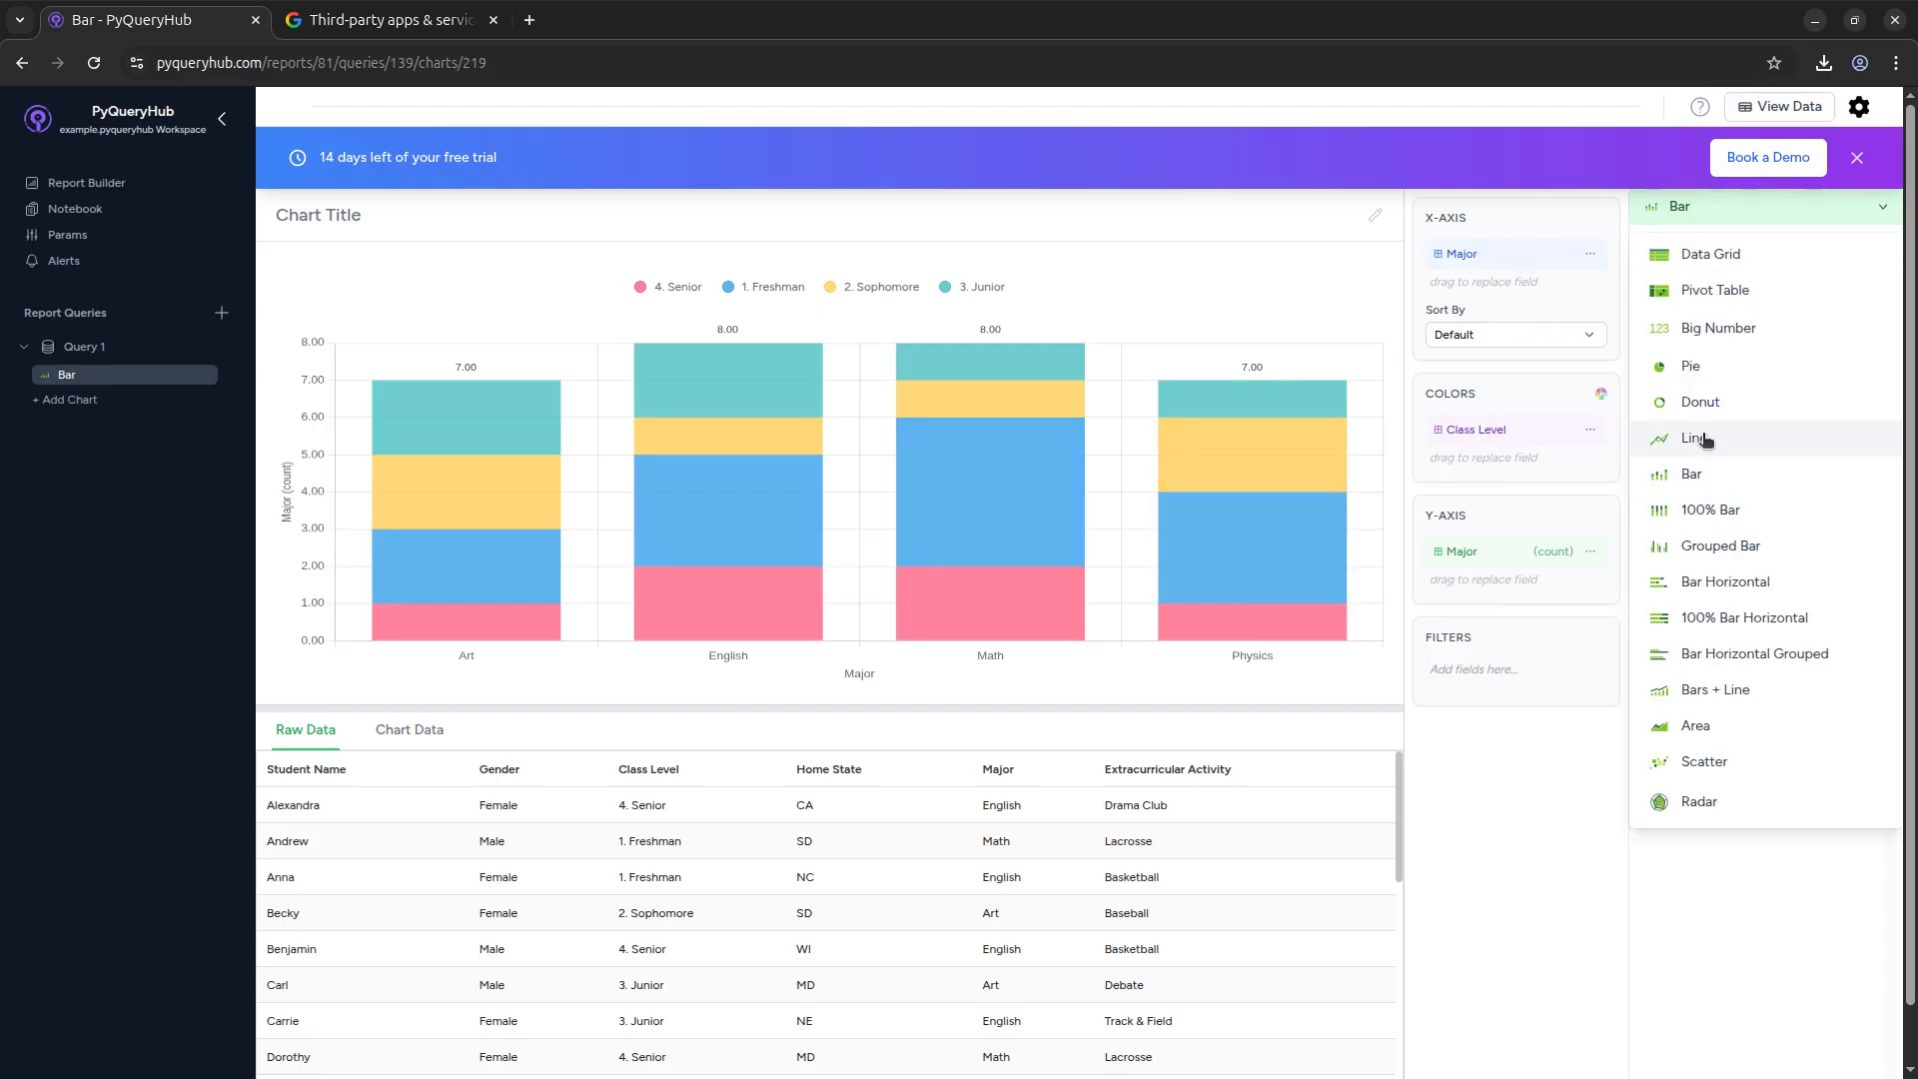
left_click(1704, 441)
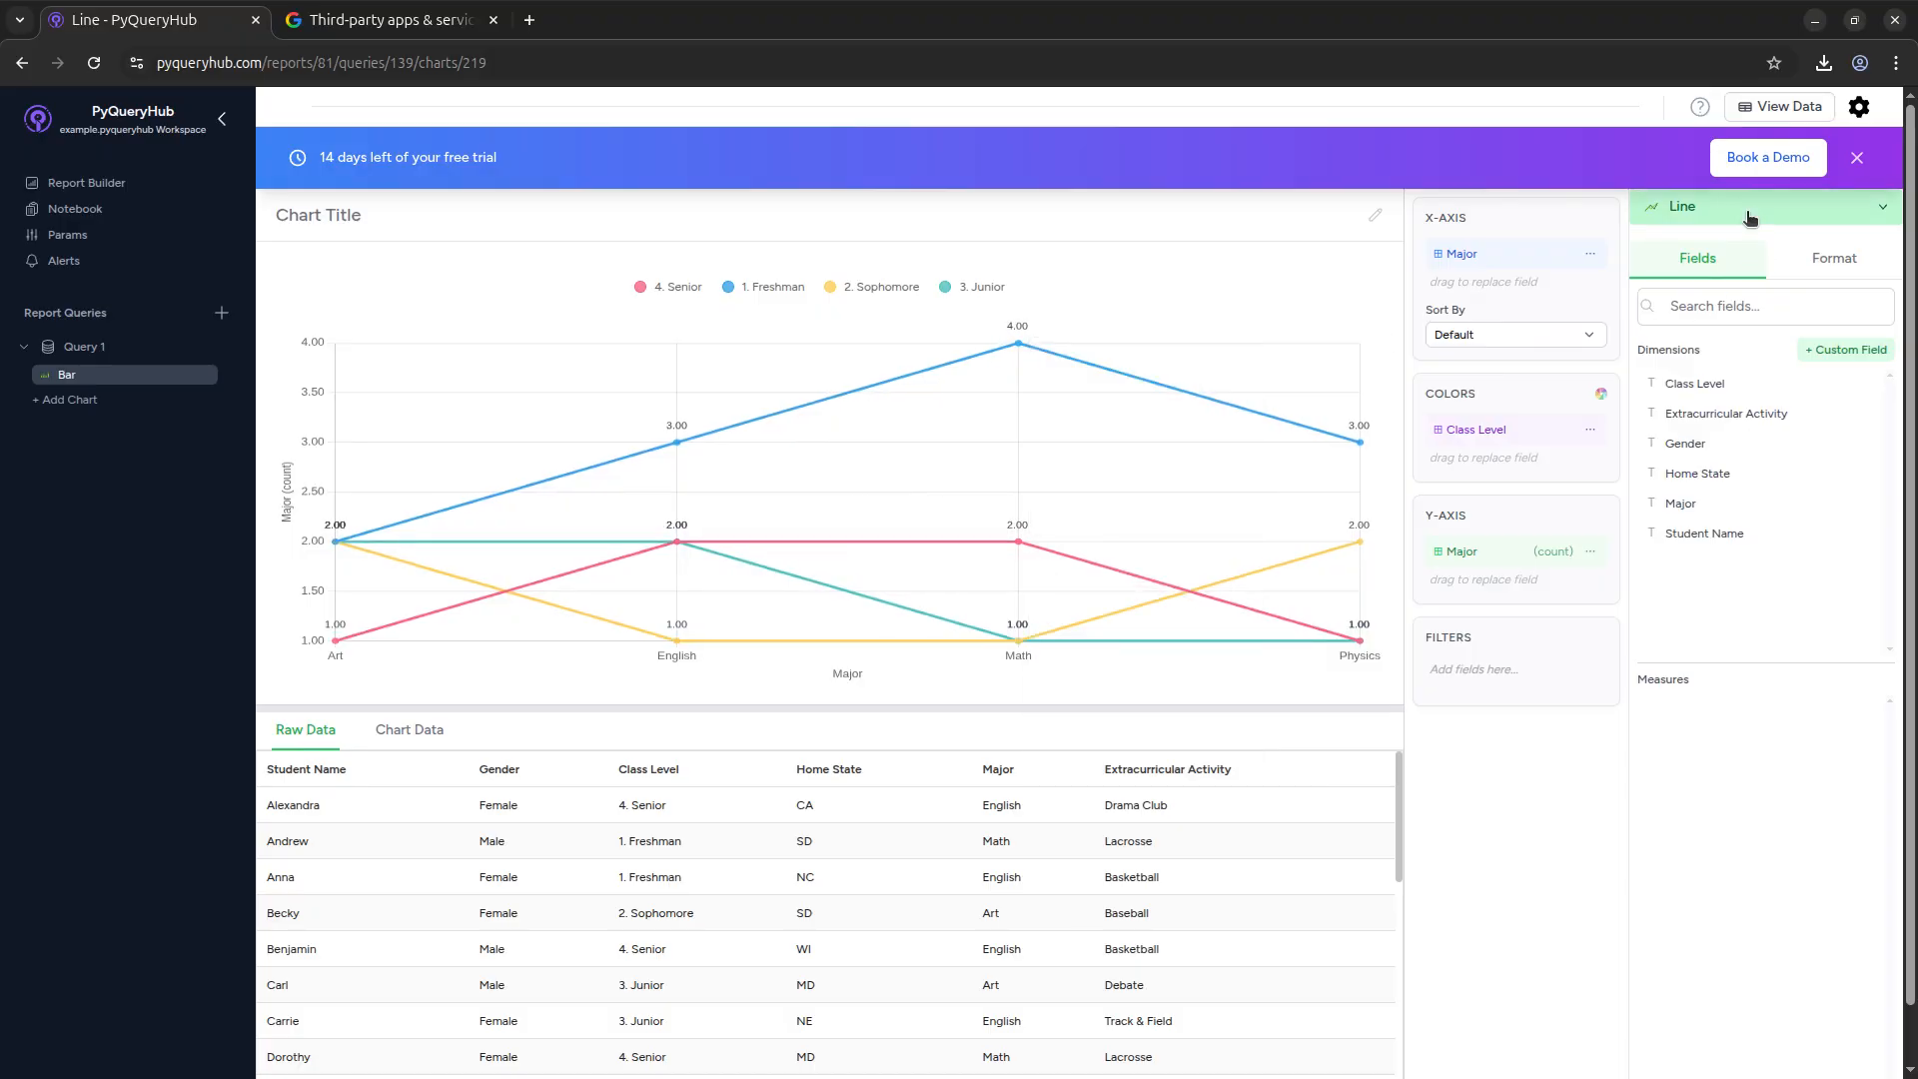
left_click(1698, 205)
left_click(1698, 472)
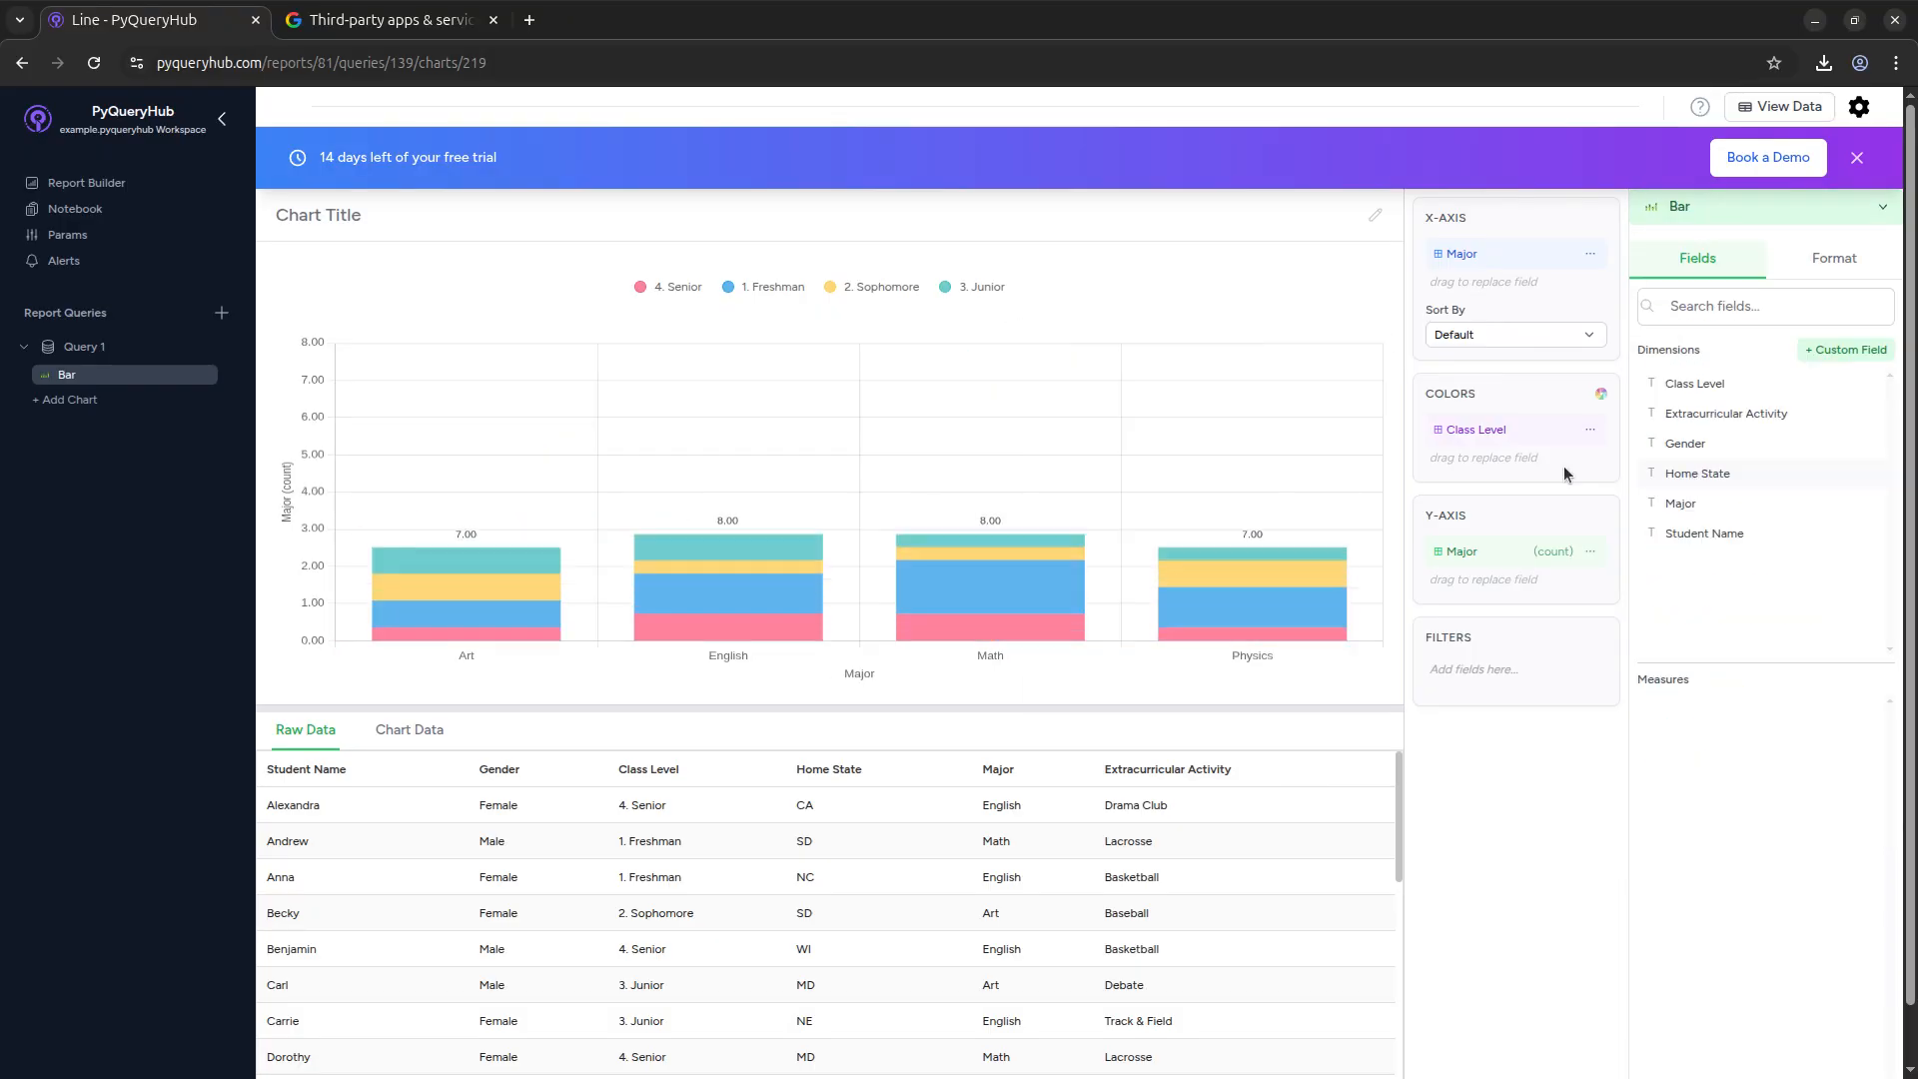
Add a Data Grid chart to Query 1 and include all fields as its columns.
left_click(72, 400)
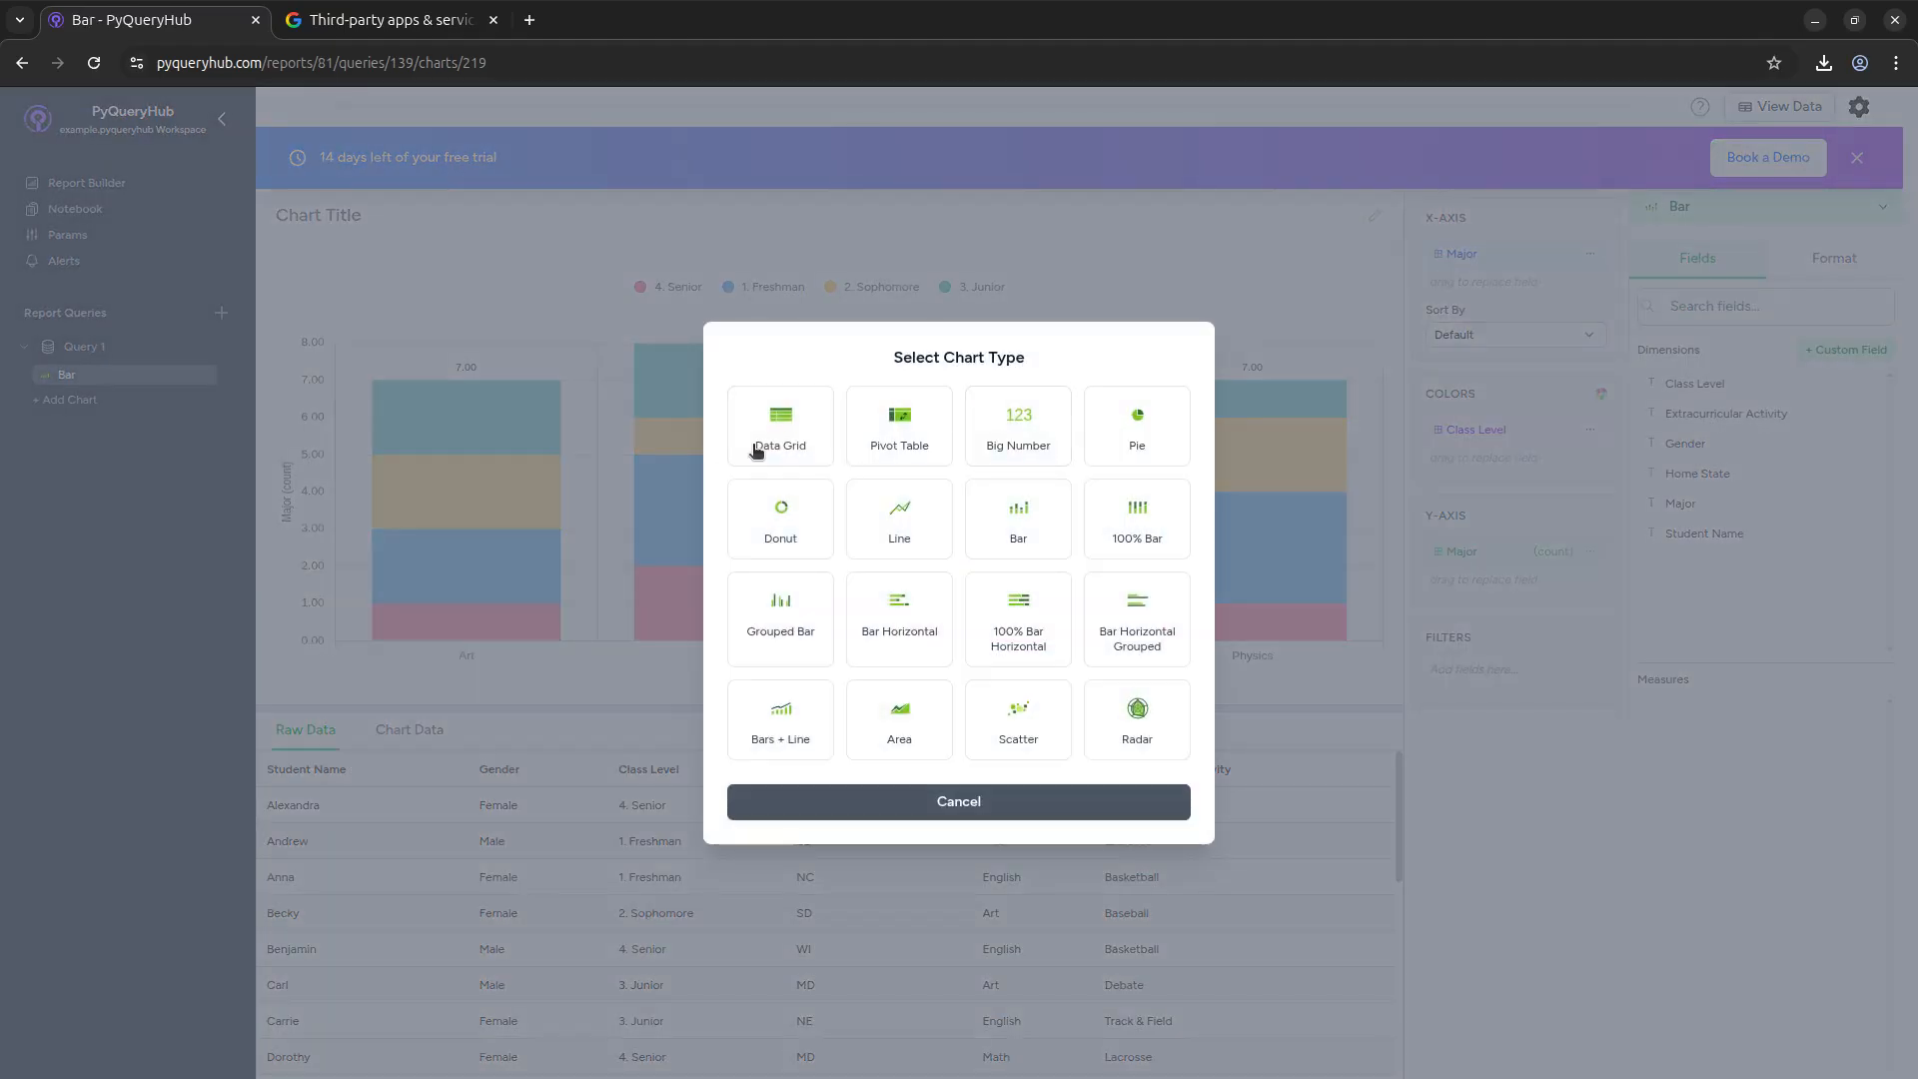
left_click(779, 432)
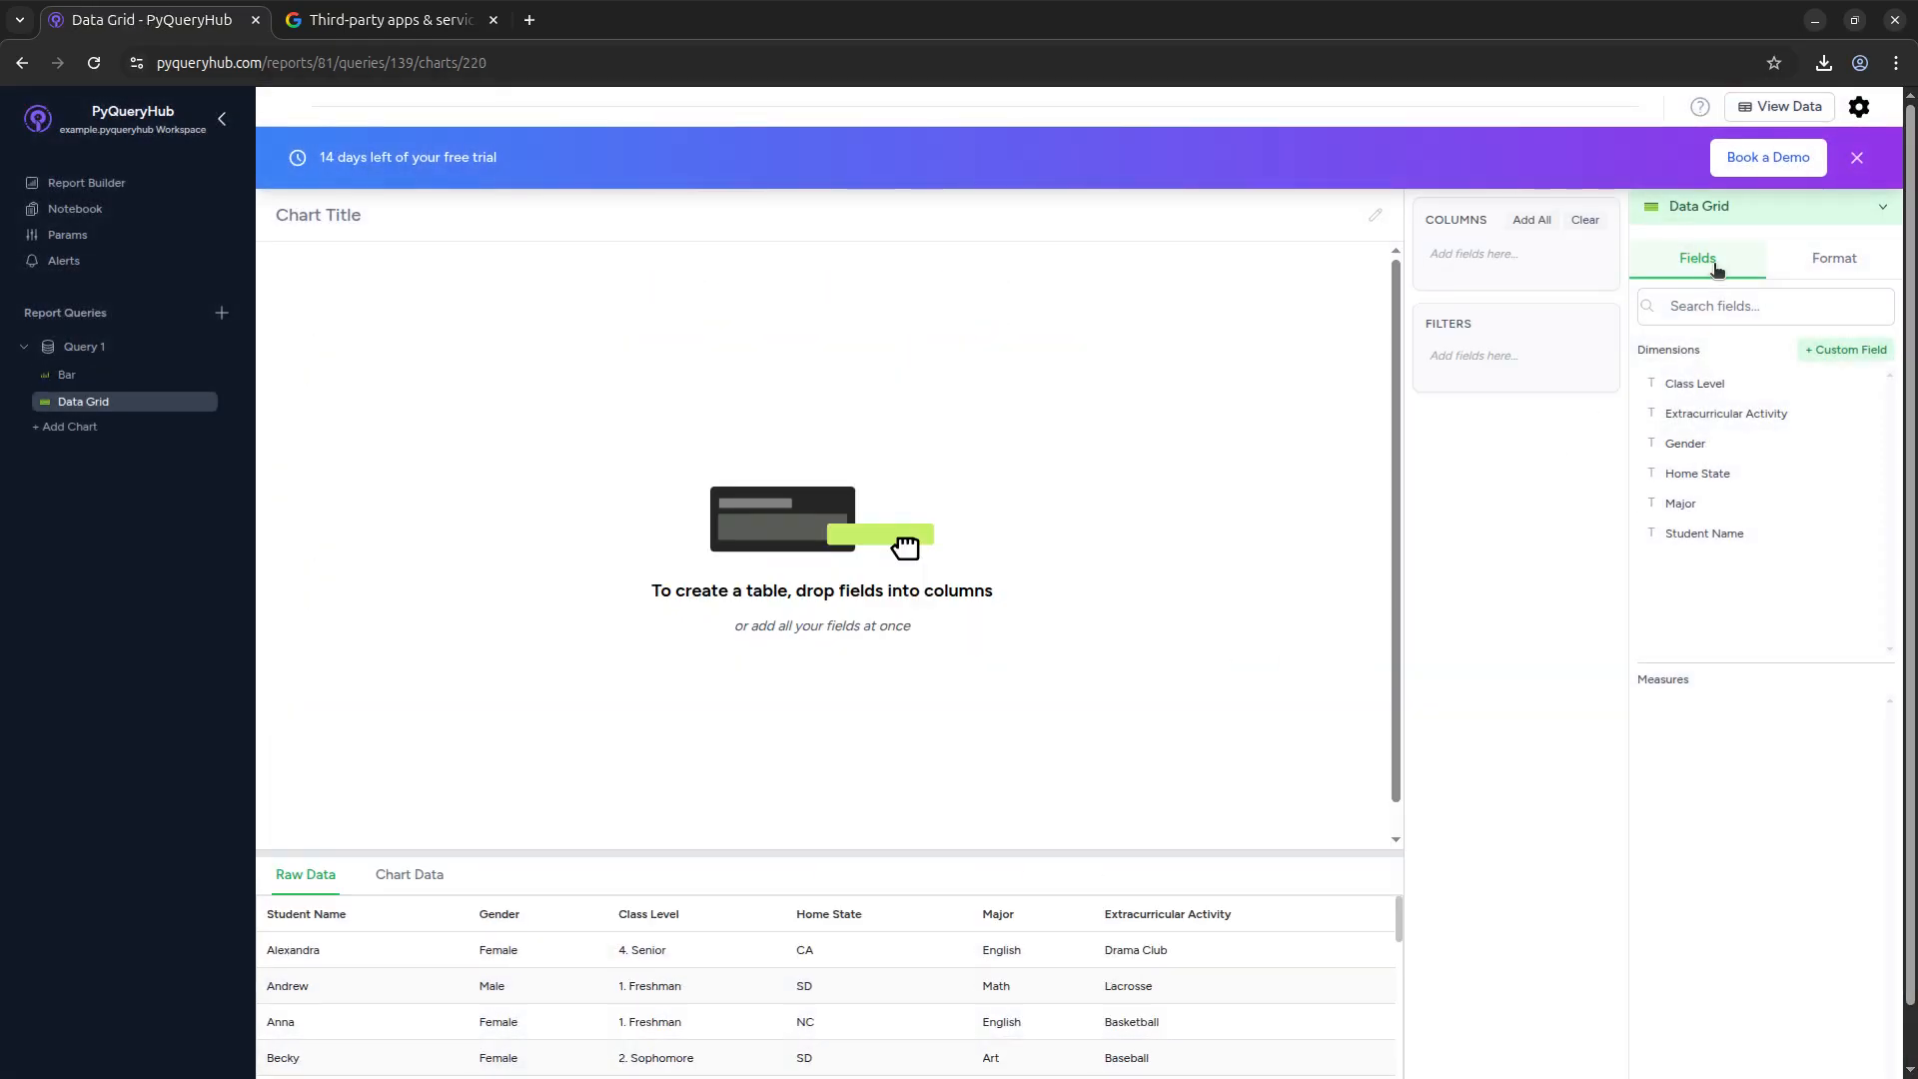
left_click(1529, 221)
scroll(945, 539, "down", 2)
scroll(957, 544, "up", 2)
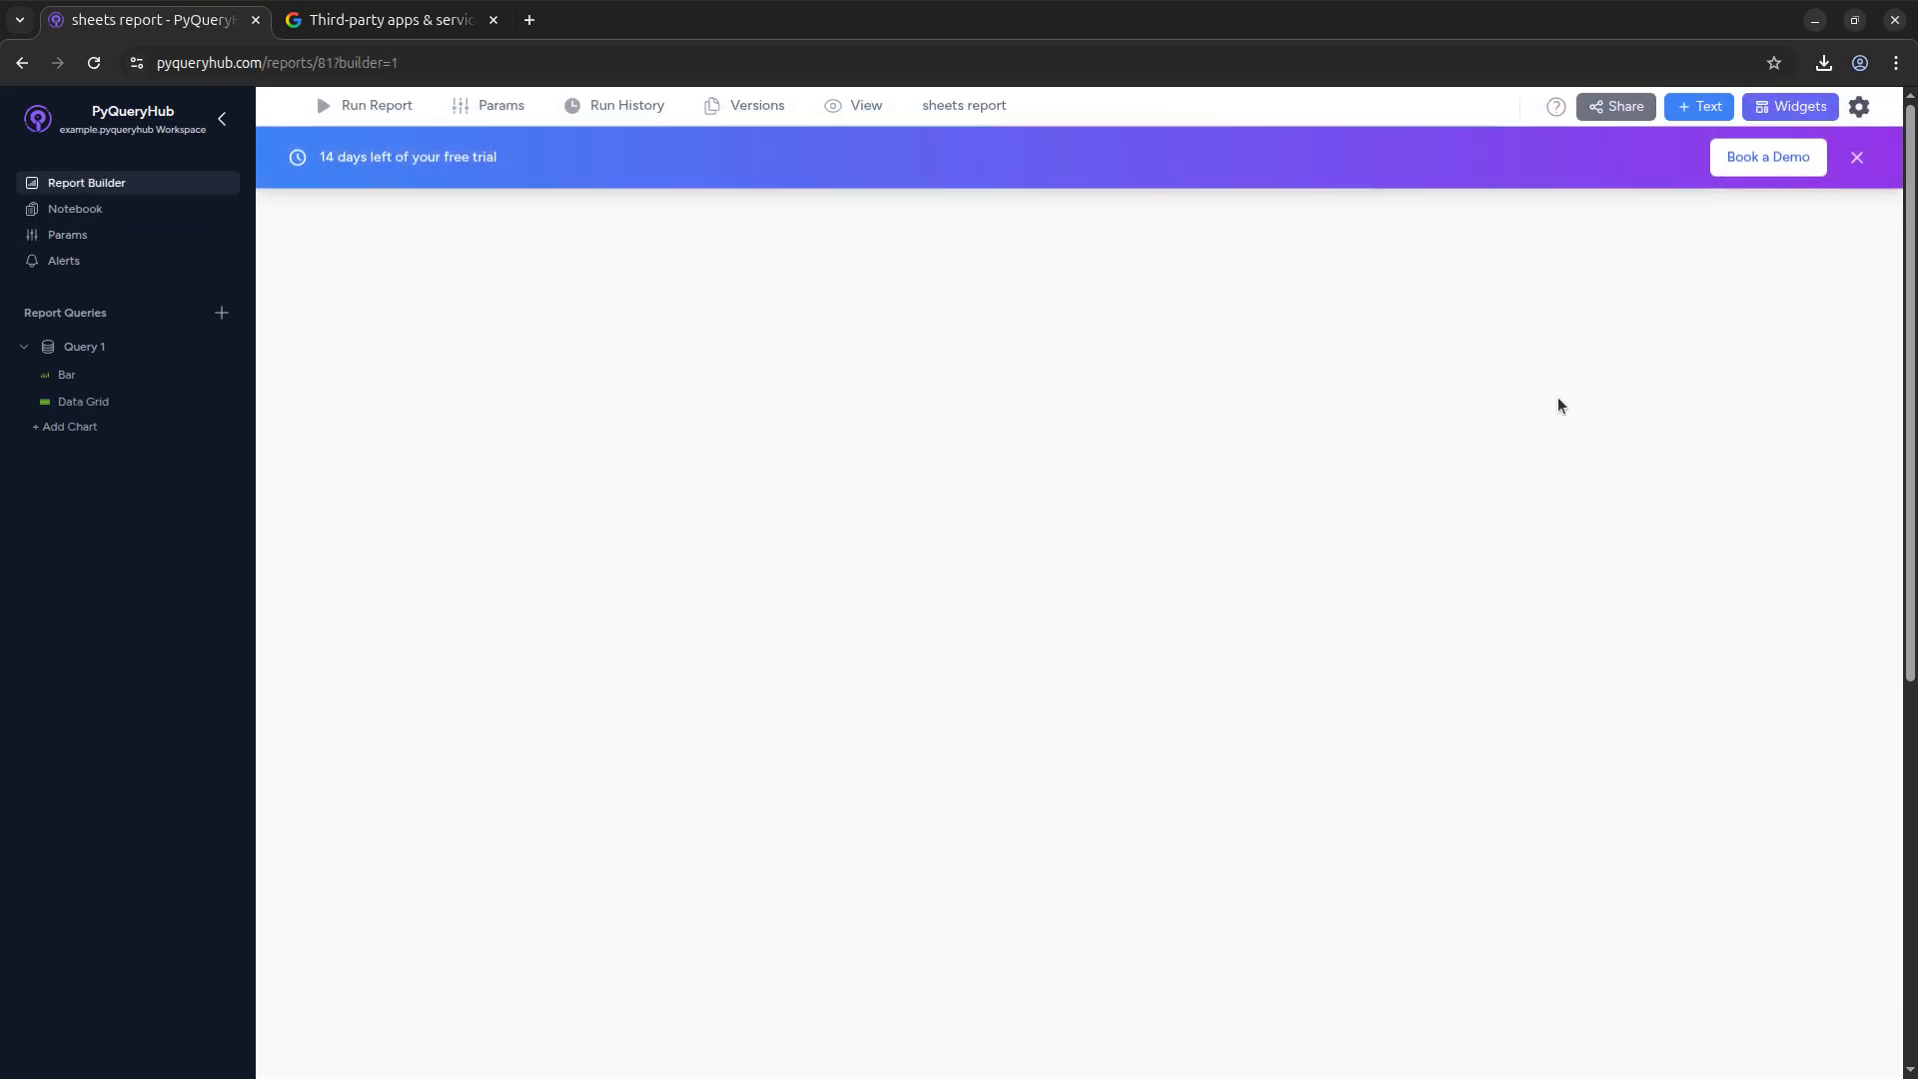
Enable the Bar and Data Grid widgets of Query 1 in the report layout.
left_click(1788, 104)
left_click(1854, 308)
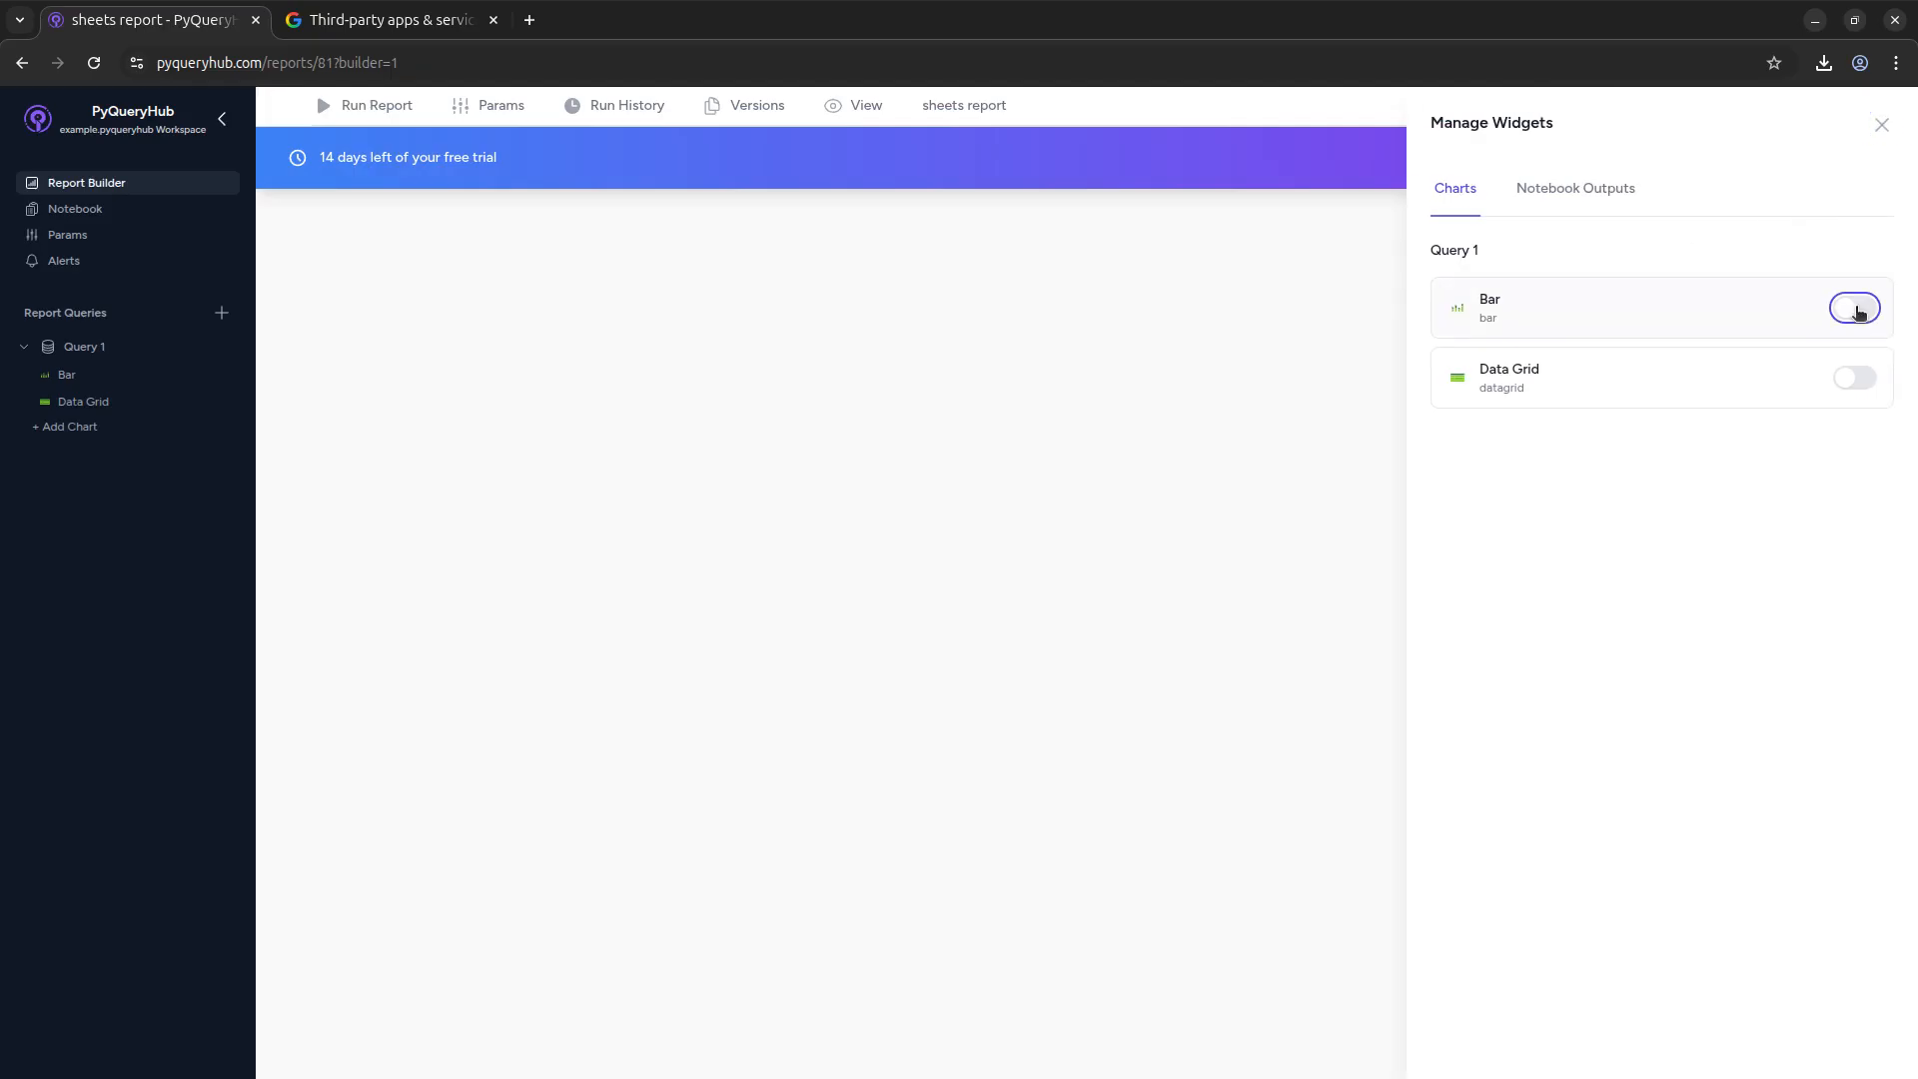
left_click(1872, 384)
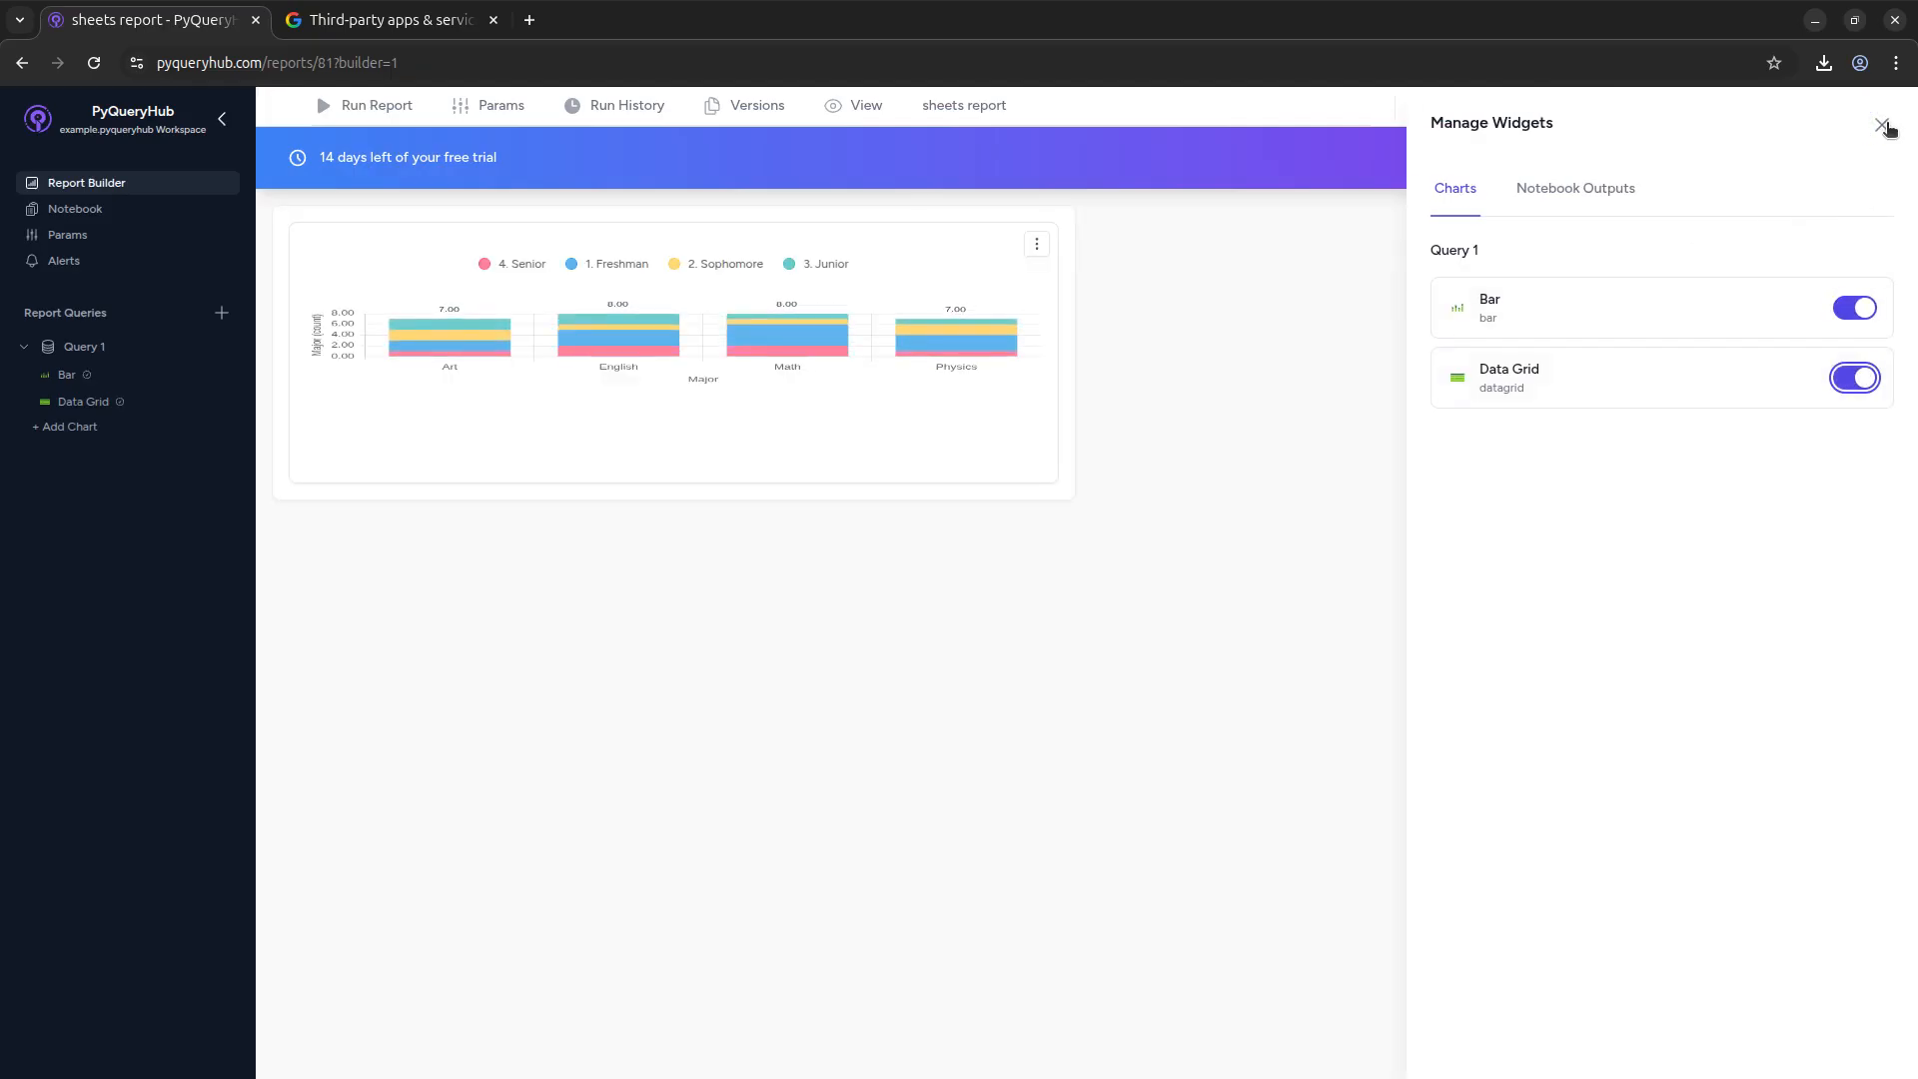
left_click(1880, 125)
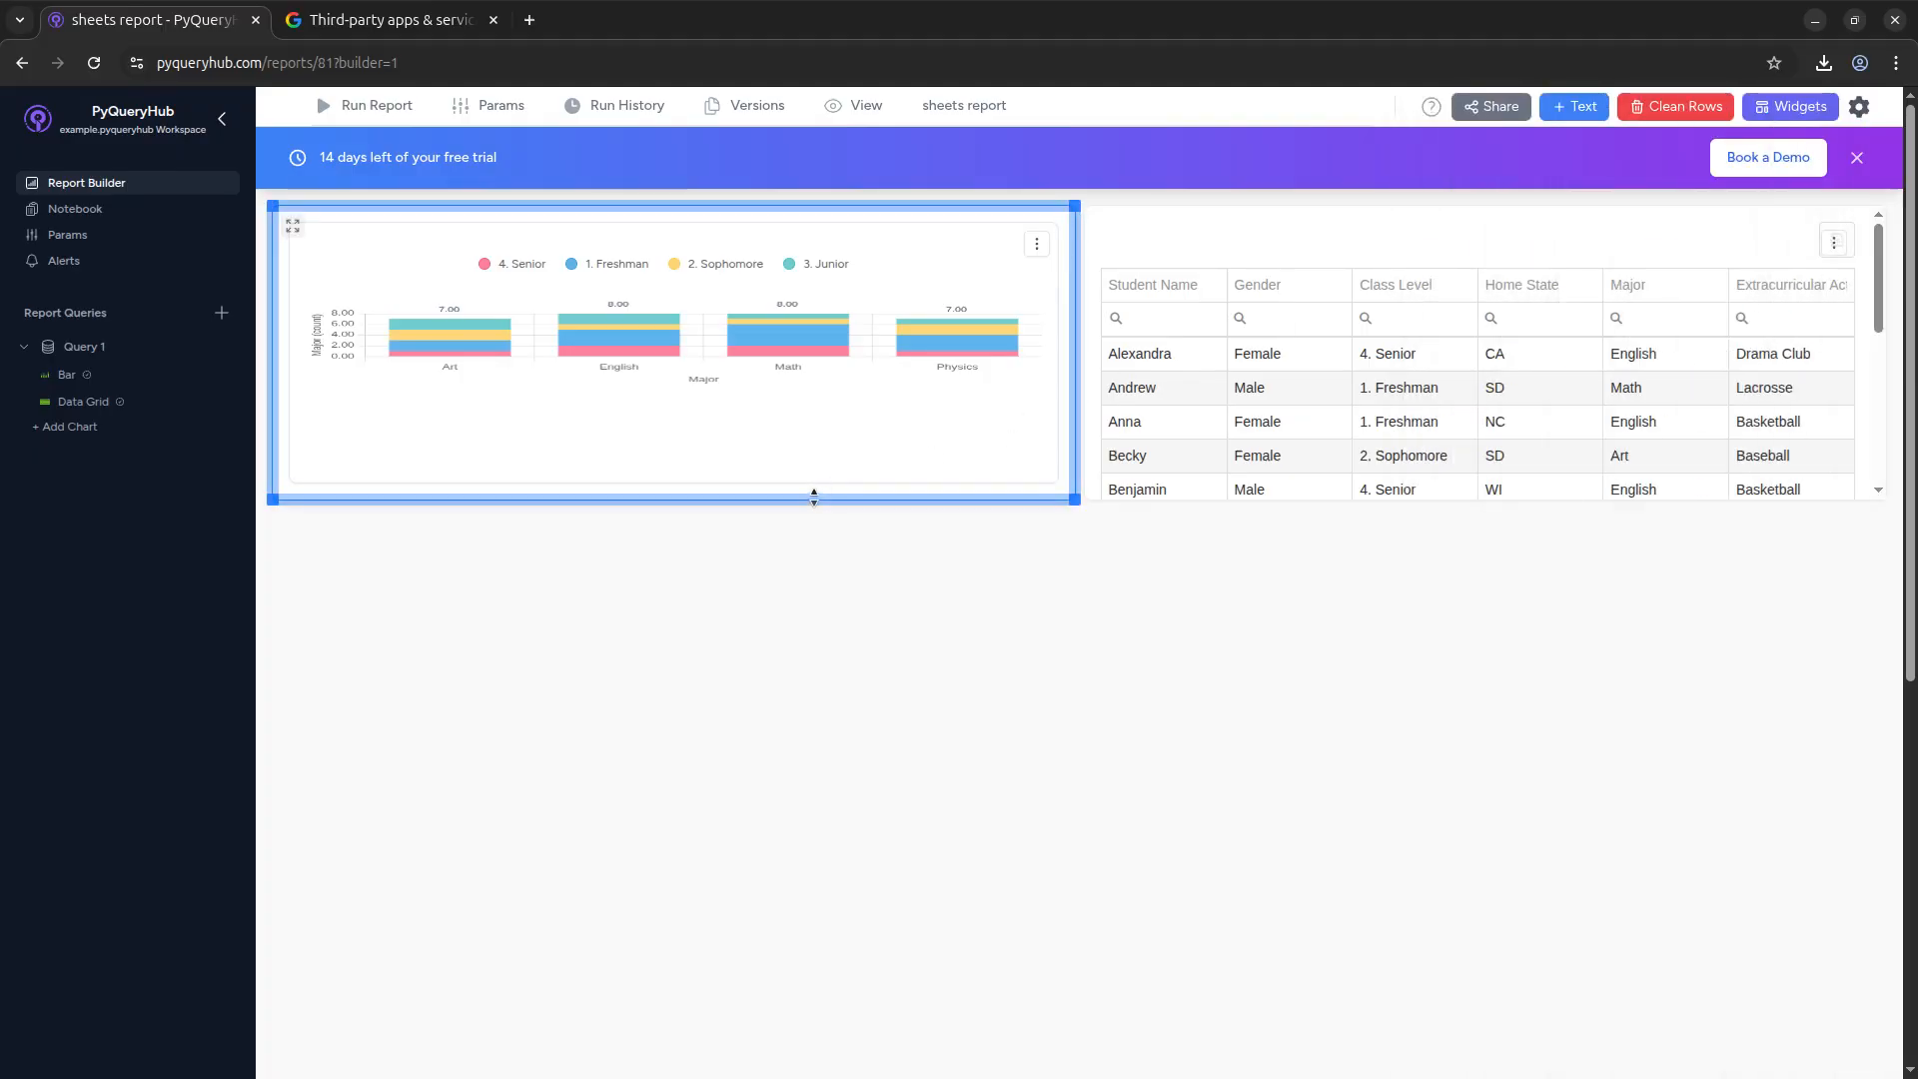
Enlarge and arrange the report widgets so the data grid spans the full width above the bar chart on the right half.
left_click_drag(813, 499, 777, 999)
left_click_drag(1211, 502, 1220, 826)
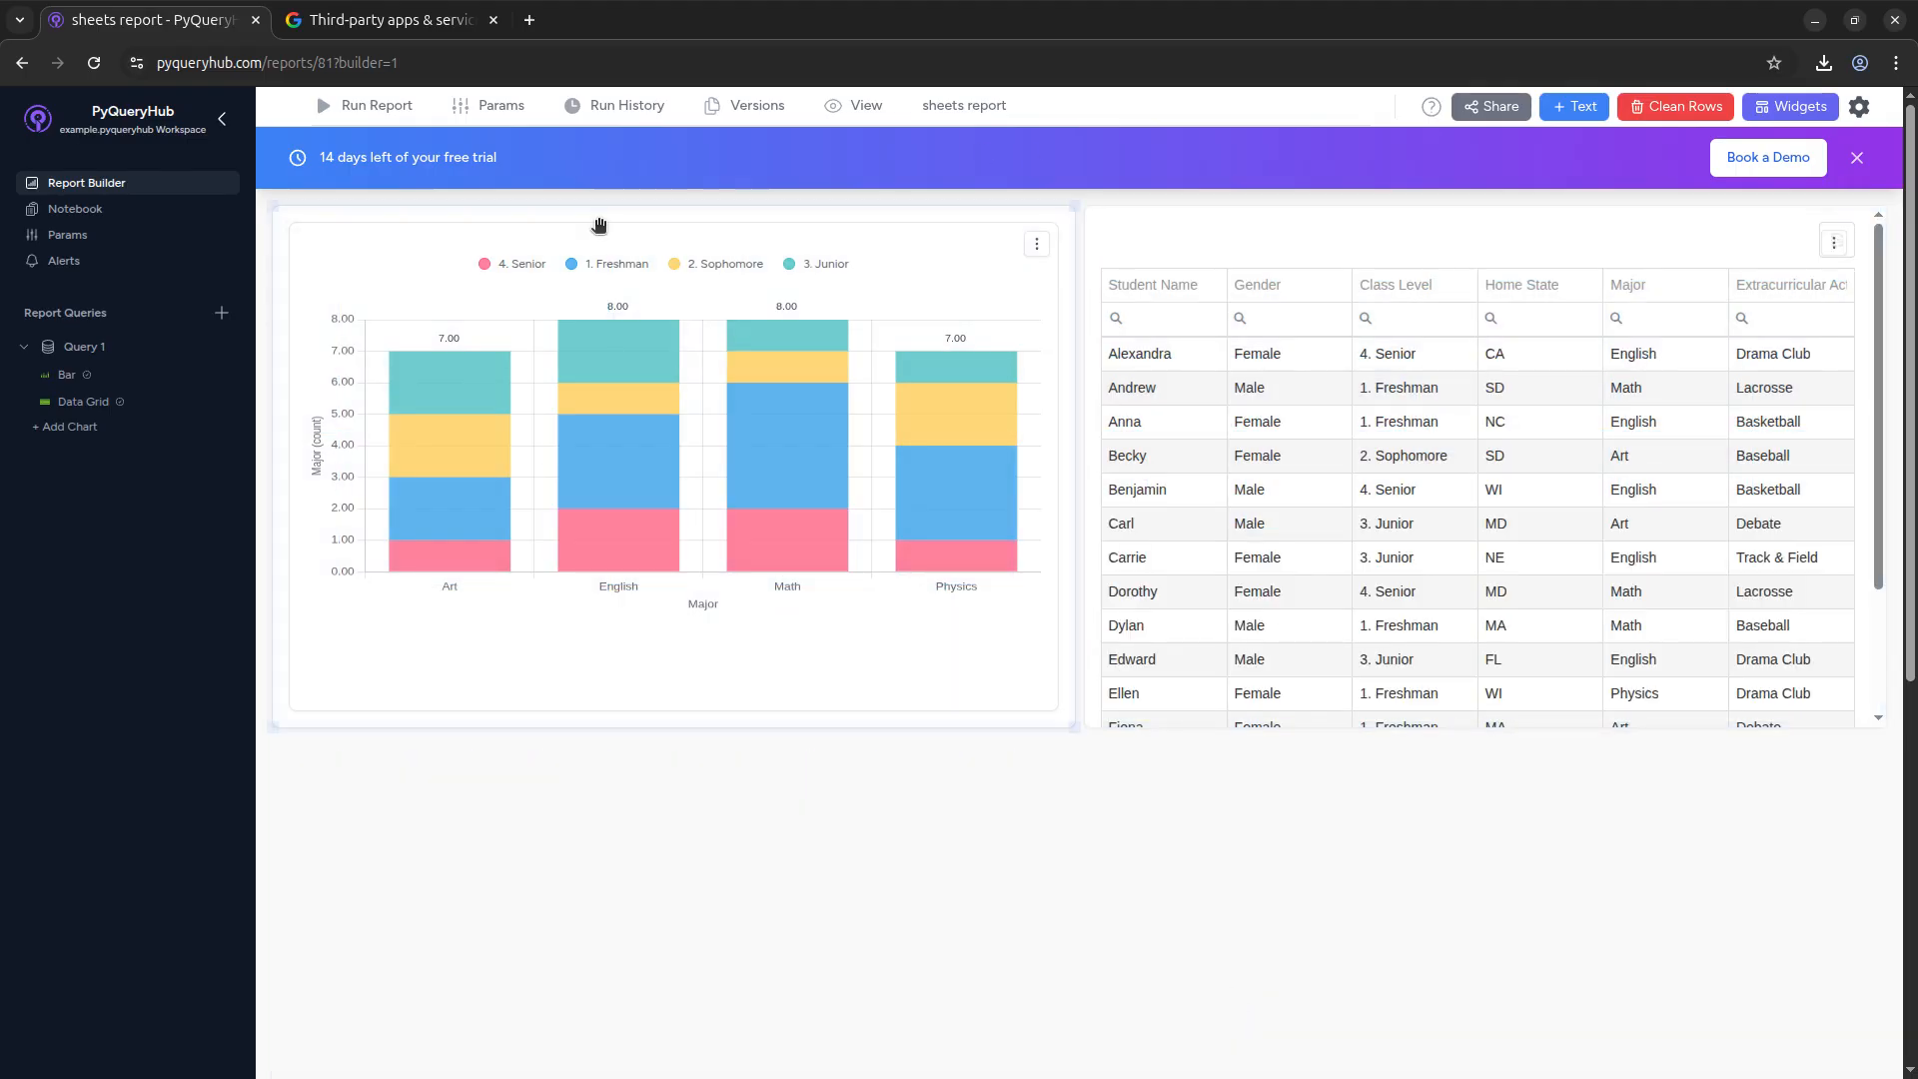
left_click_drag(618, 568, 1438, 1058)
left_click_drag(1099, 301, 280, 350)
mouse_move(806, 730)
left_mouse_down()
mouse_move(814, 561)
mouse_move(789, 720)
mouse_move(814, 721)
left_mouse_up()
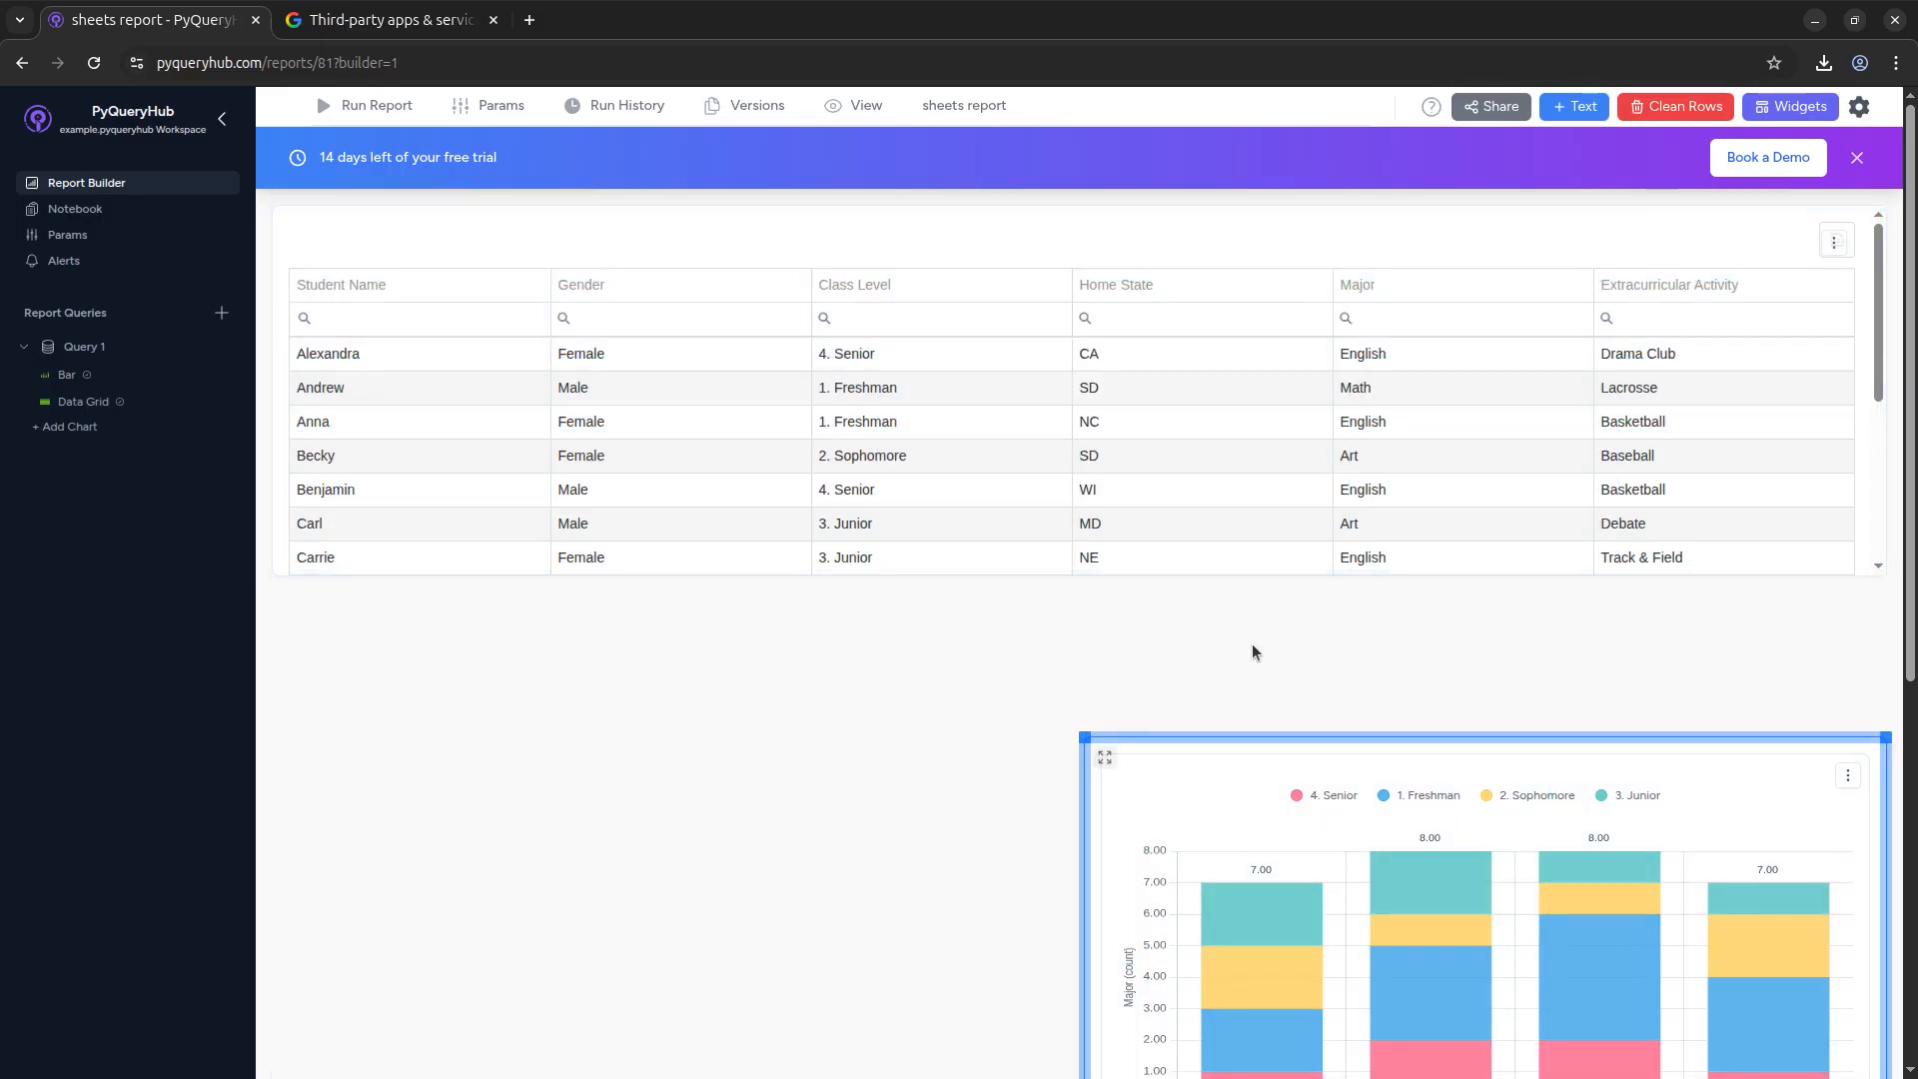
scroll(1408, 555, "down", 2)
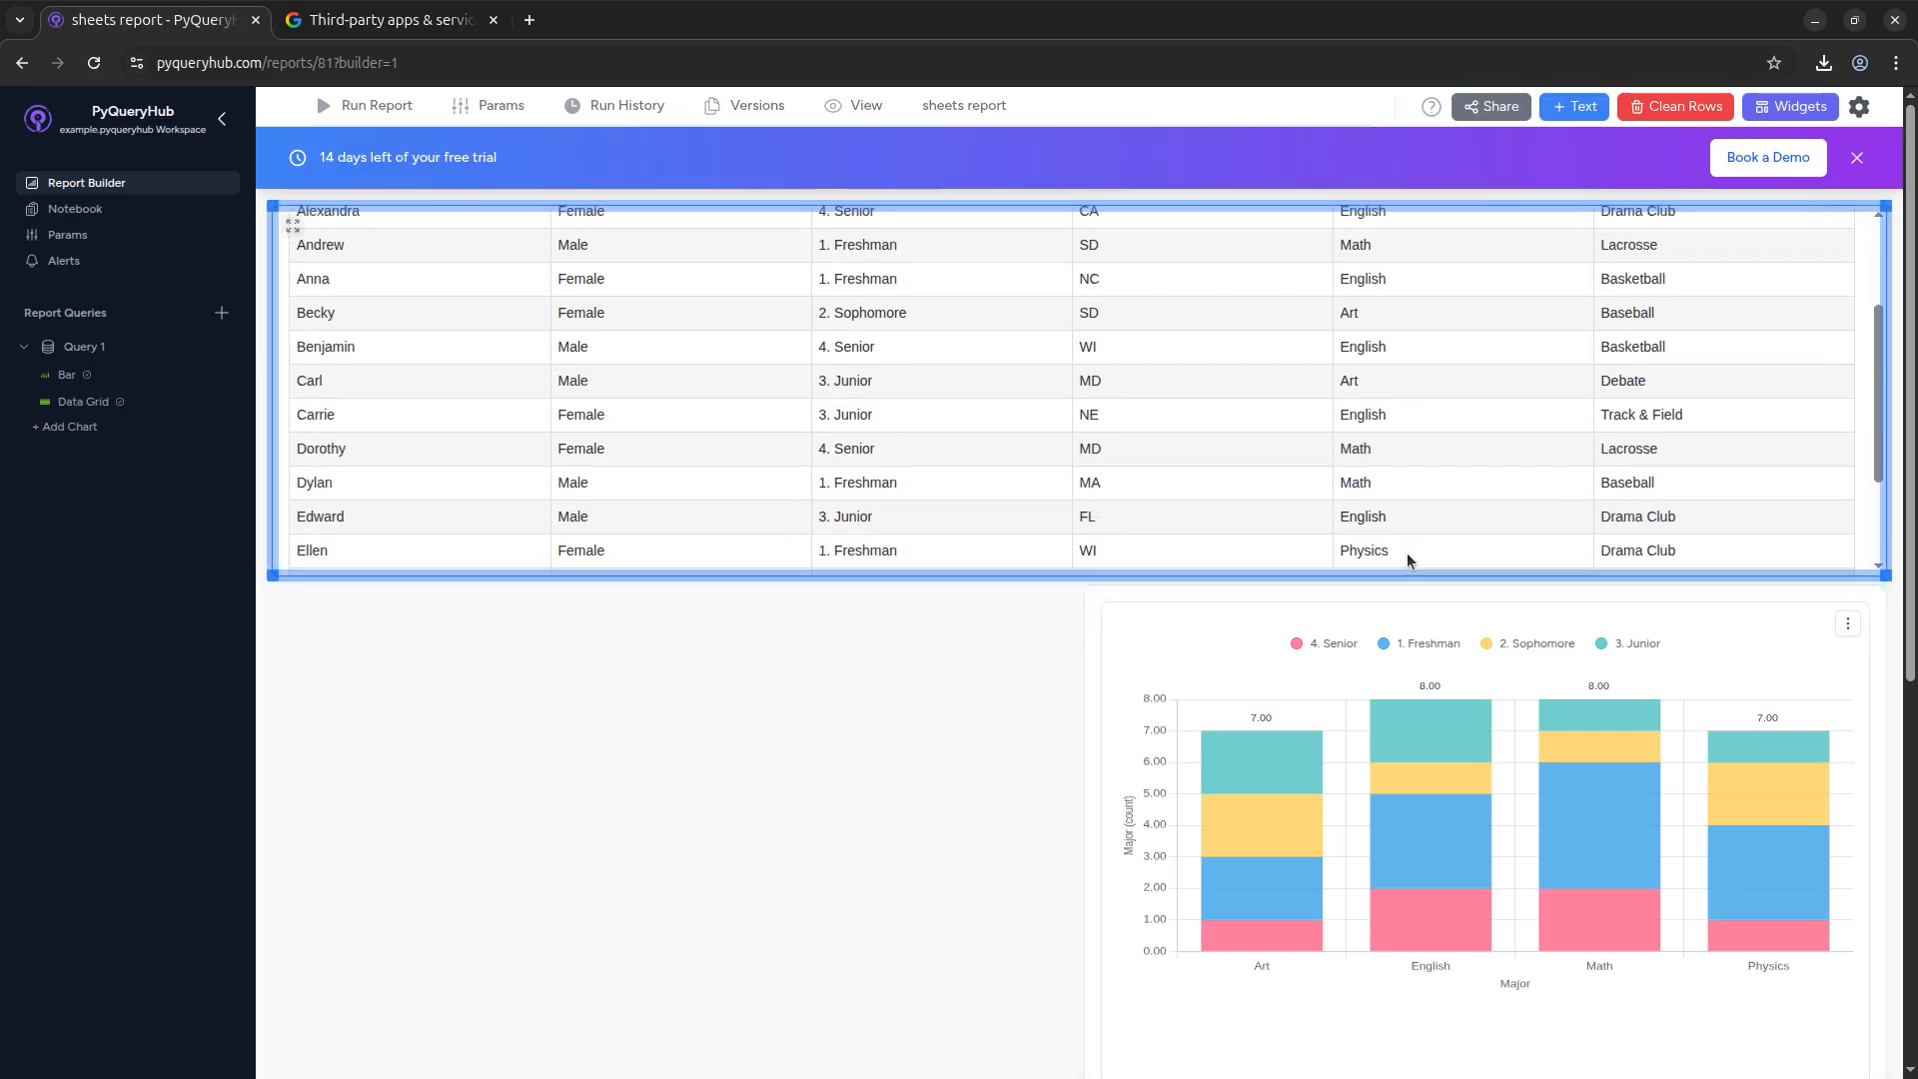
scroll(1407, 553, "up", 2)
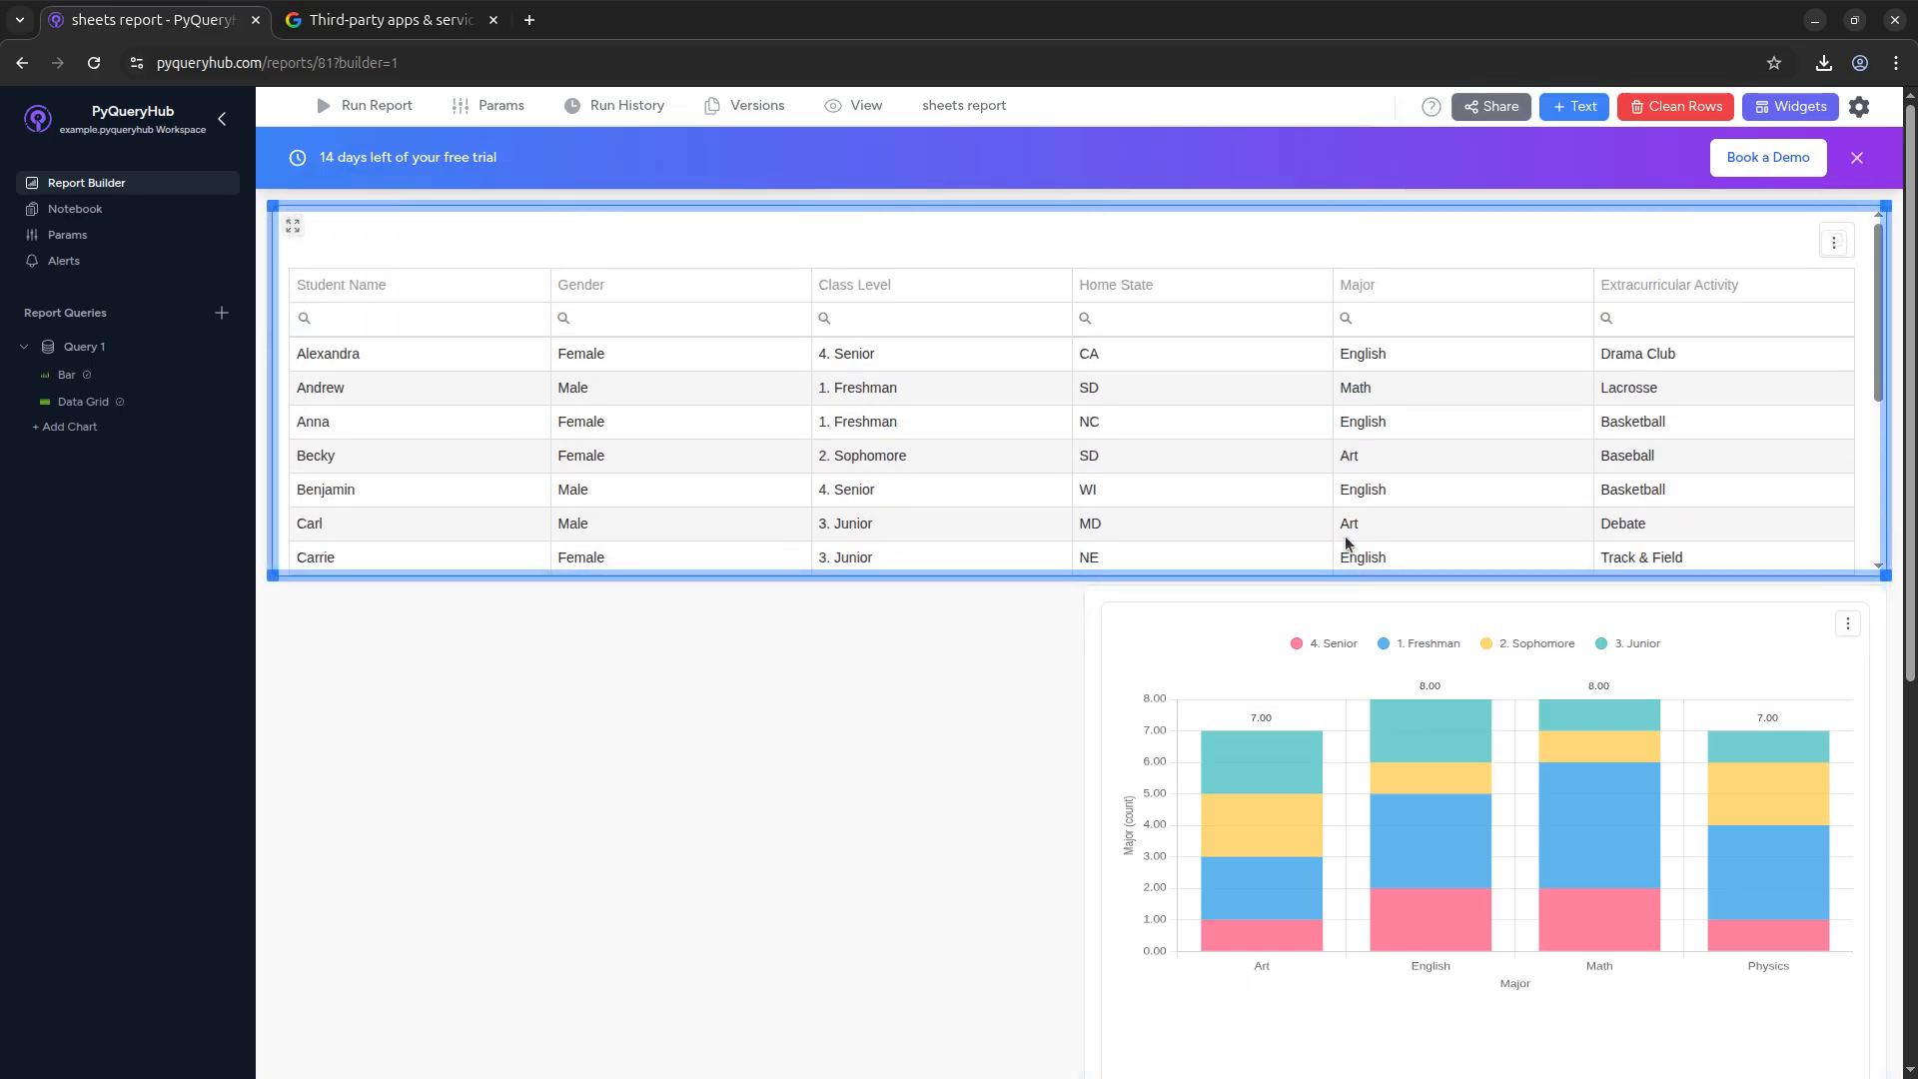
Open the report's notebook and inspect the datasets variable printed by the second cell.
left_click(92, 216)
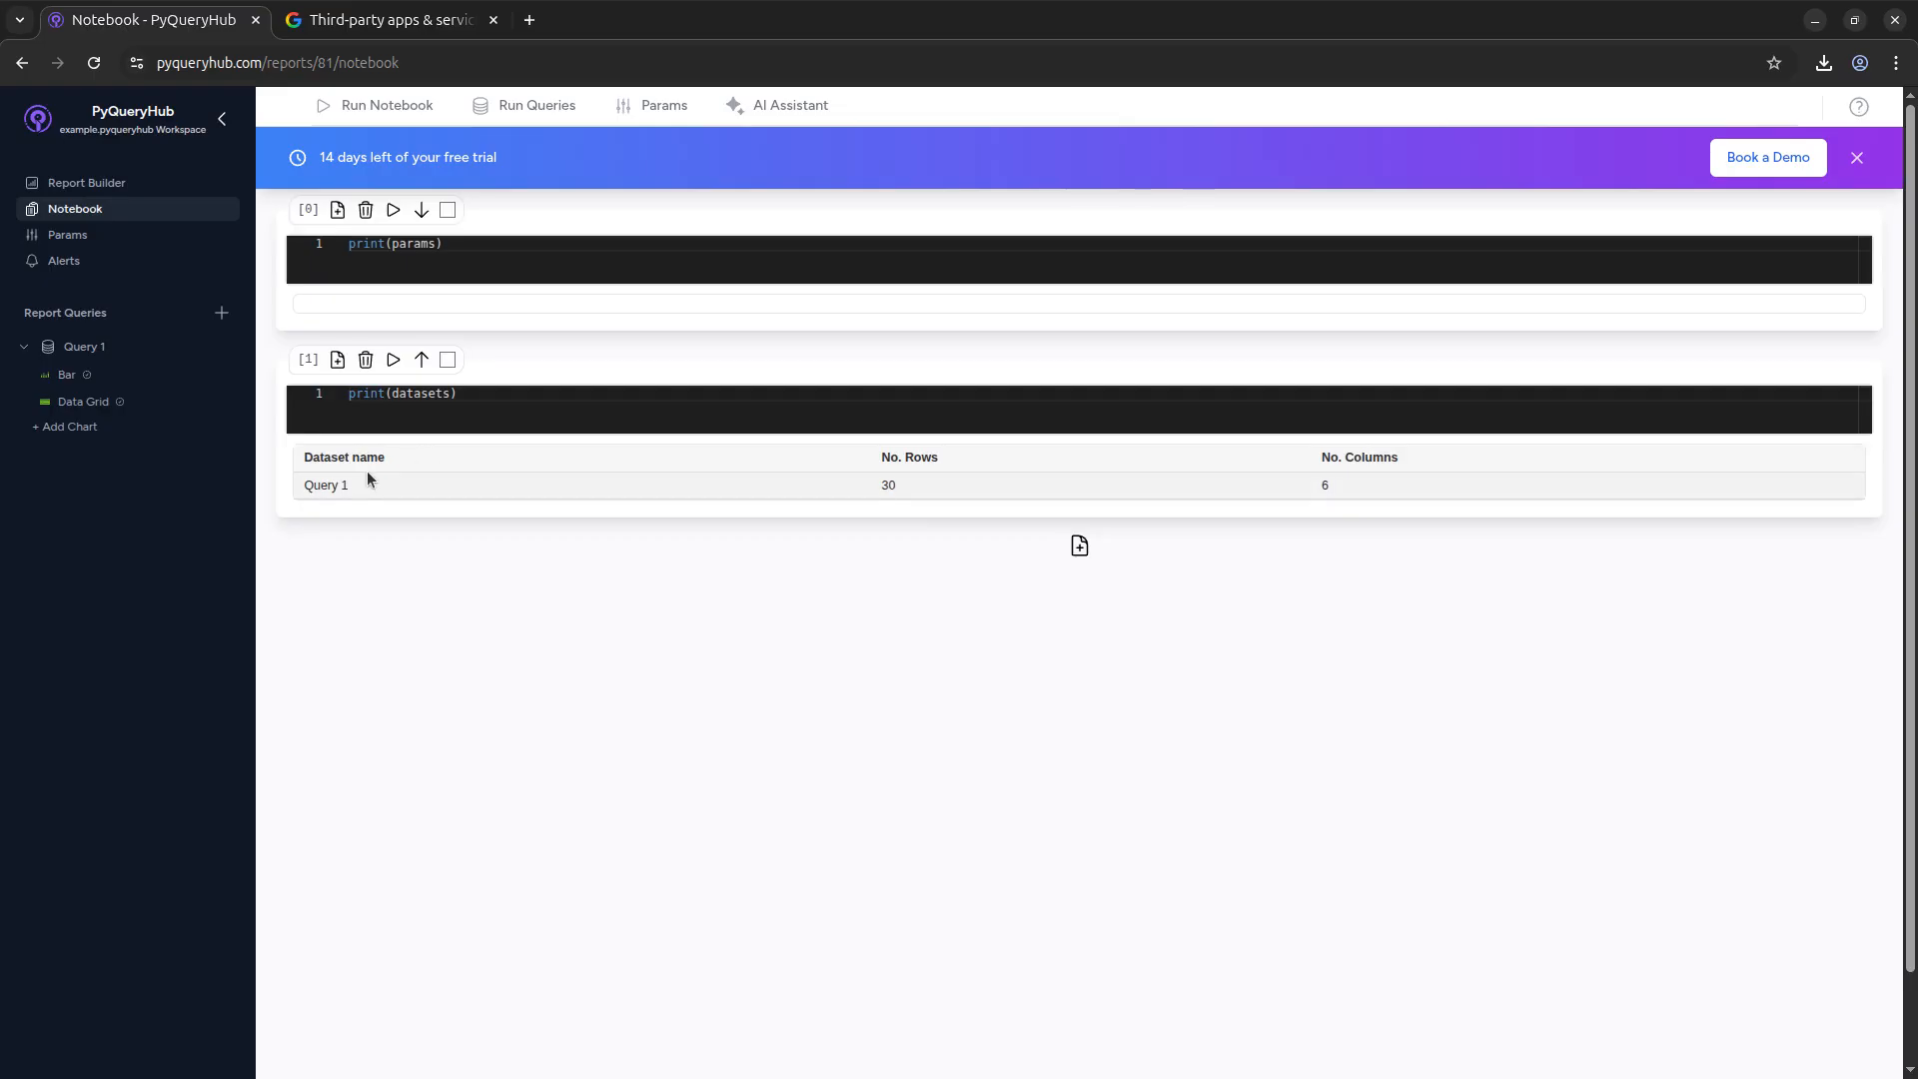
double_click(424, 394)
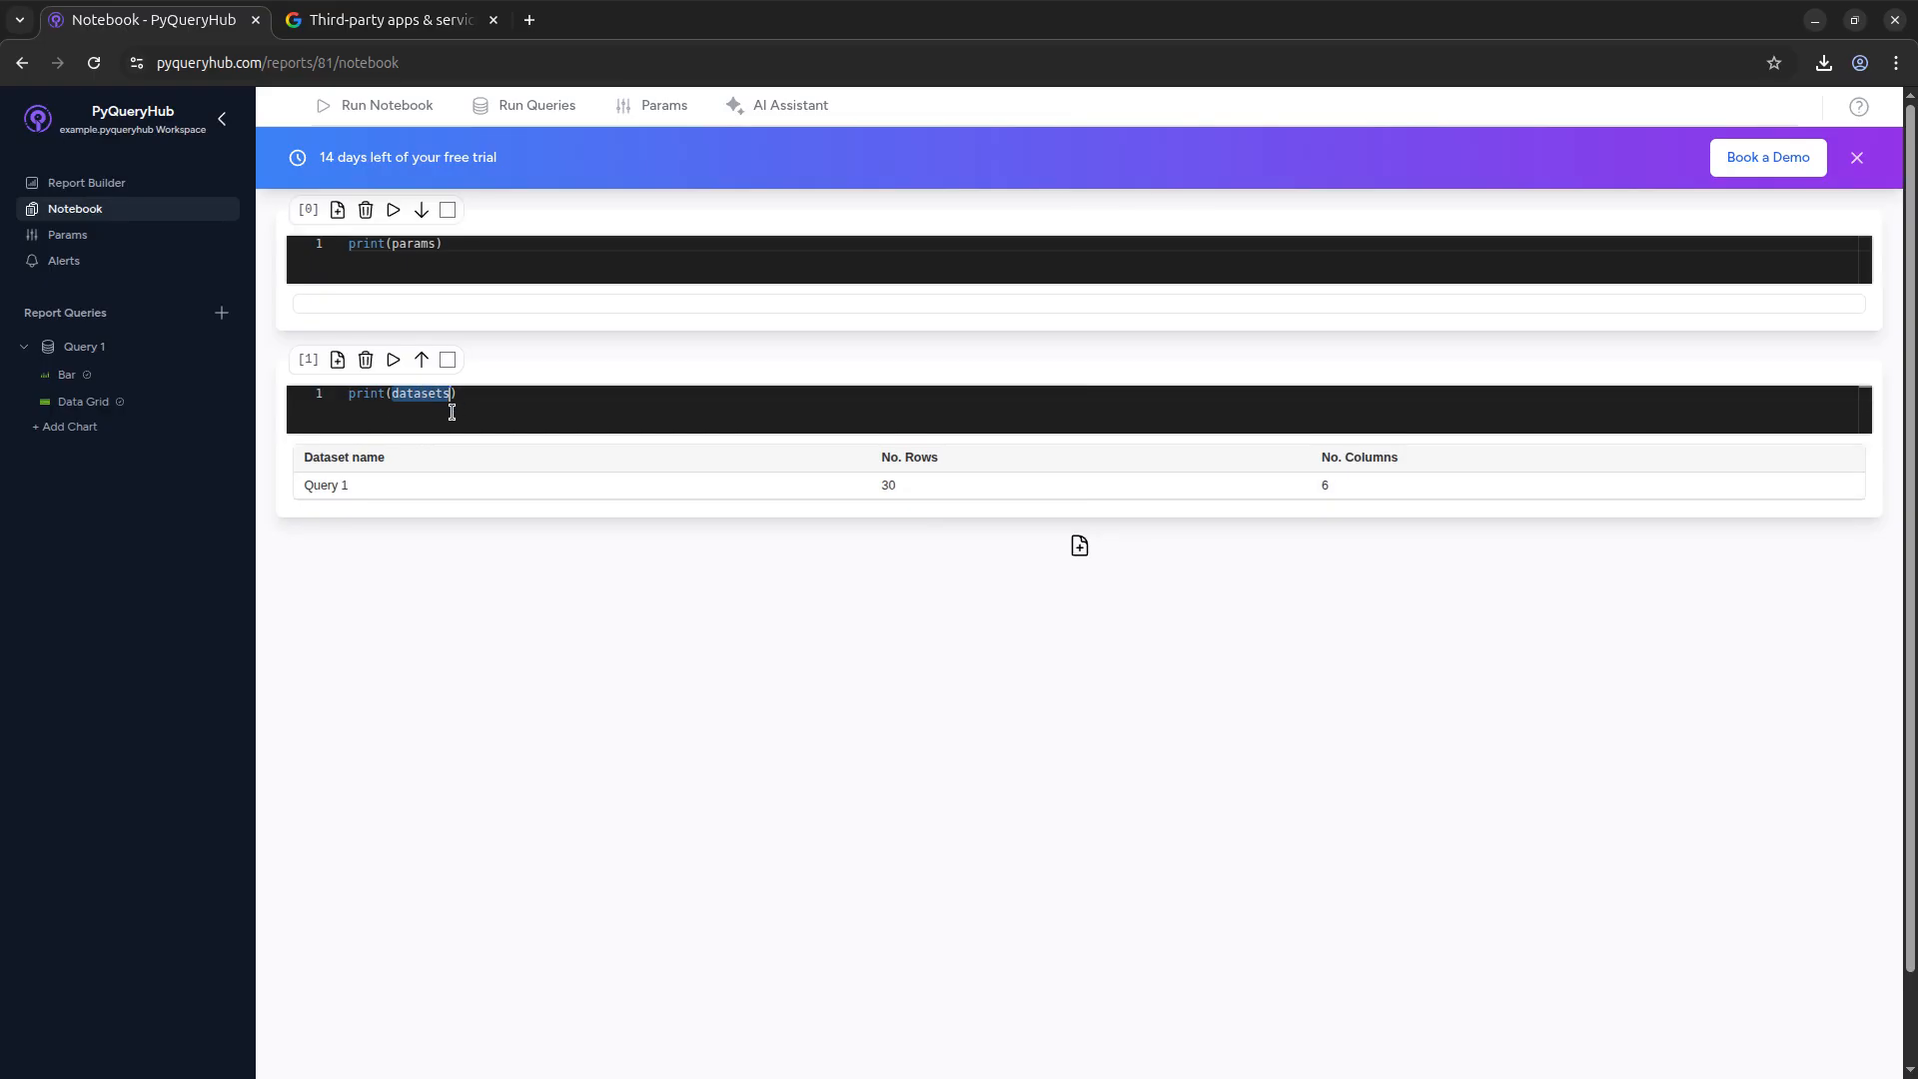
Try to run the second notebook cell as print(Query 1), using the copied dataset name in place of datasets.
left_click_drag(366, 497, 302, 483)
key("ctrl+c")
double_click(420, 397)
key("ctrl+v")
left_click(393, 361)
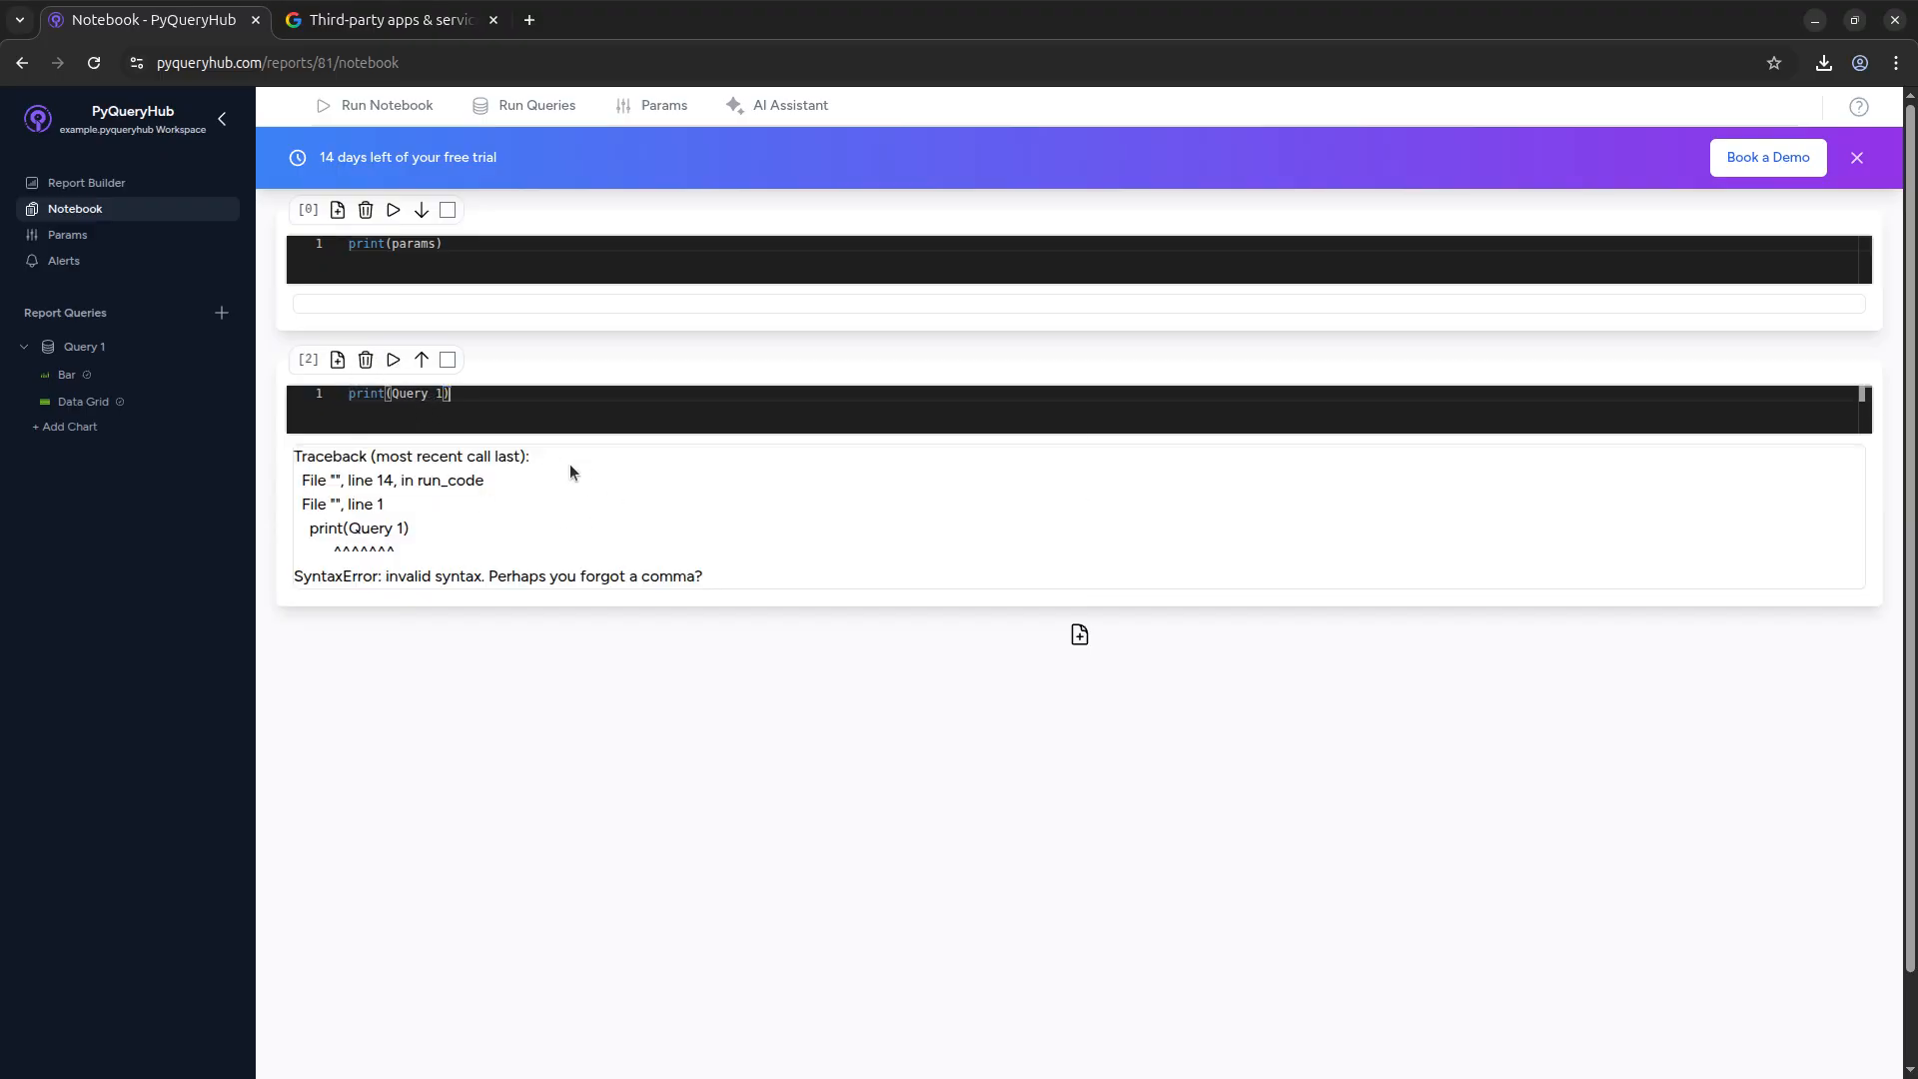
Restore datasets in the second notebook cell, change the code to print(datasets["Query 1"]) and run it.
key("ctrl+z")
type("[\"Query 1")
left_click(393, 361)
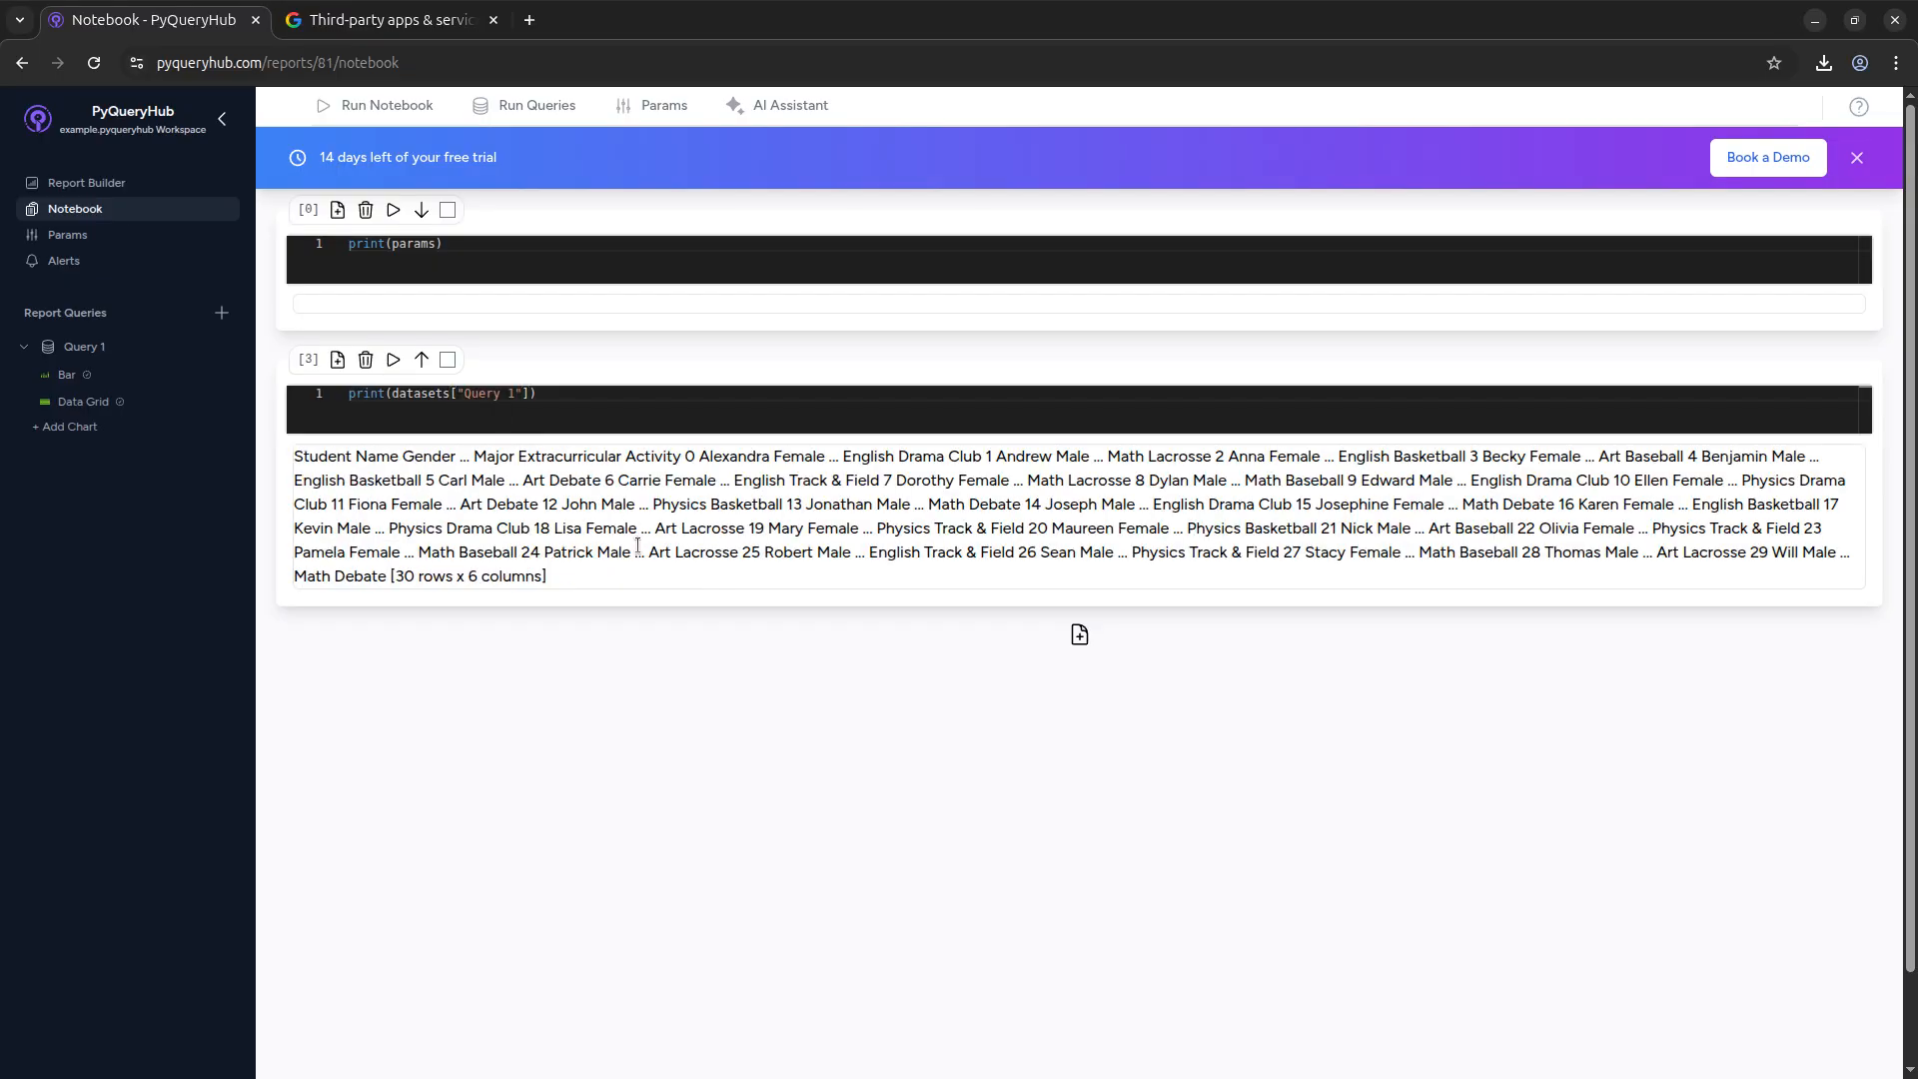
Include the second notebook cell's output in the report and enlarge its widget to about the bar chart's height.
left_click_drag(315, 462, 697, 589)
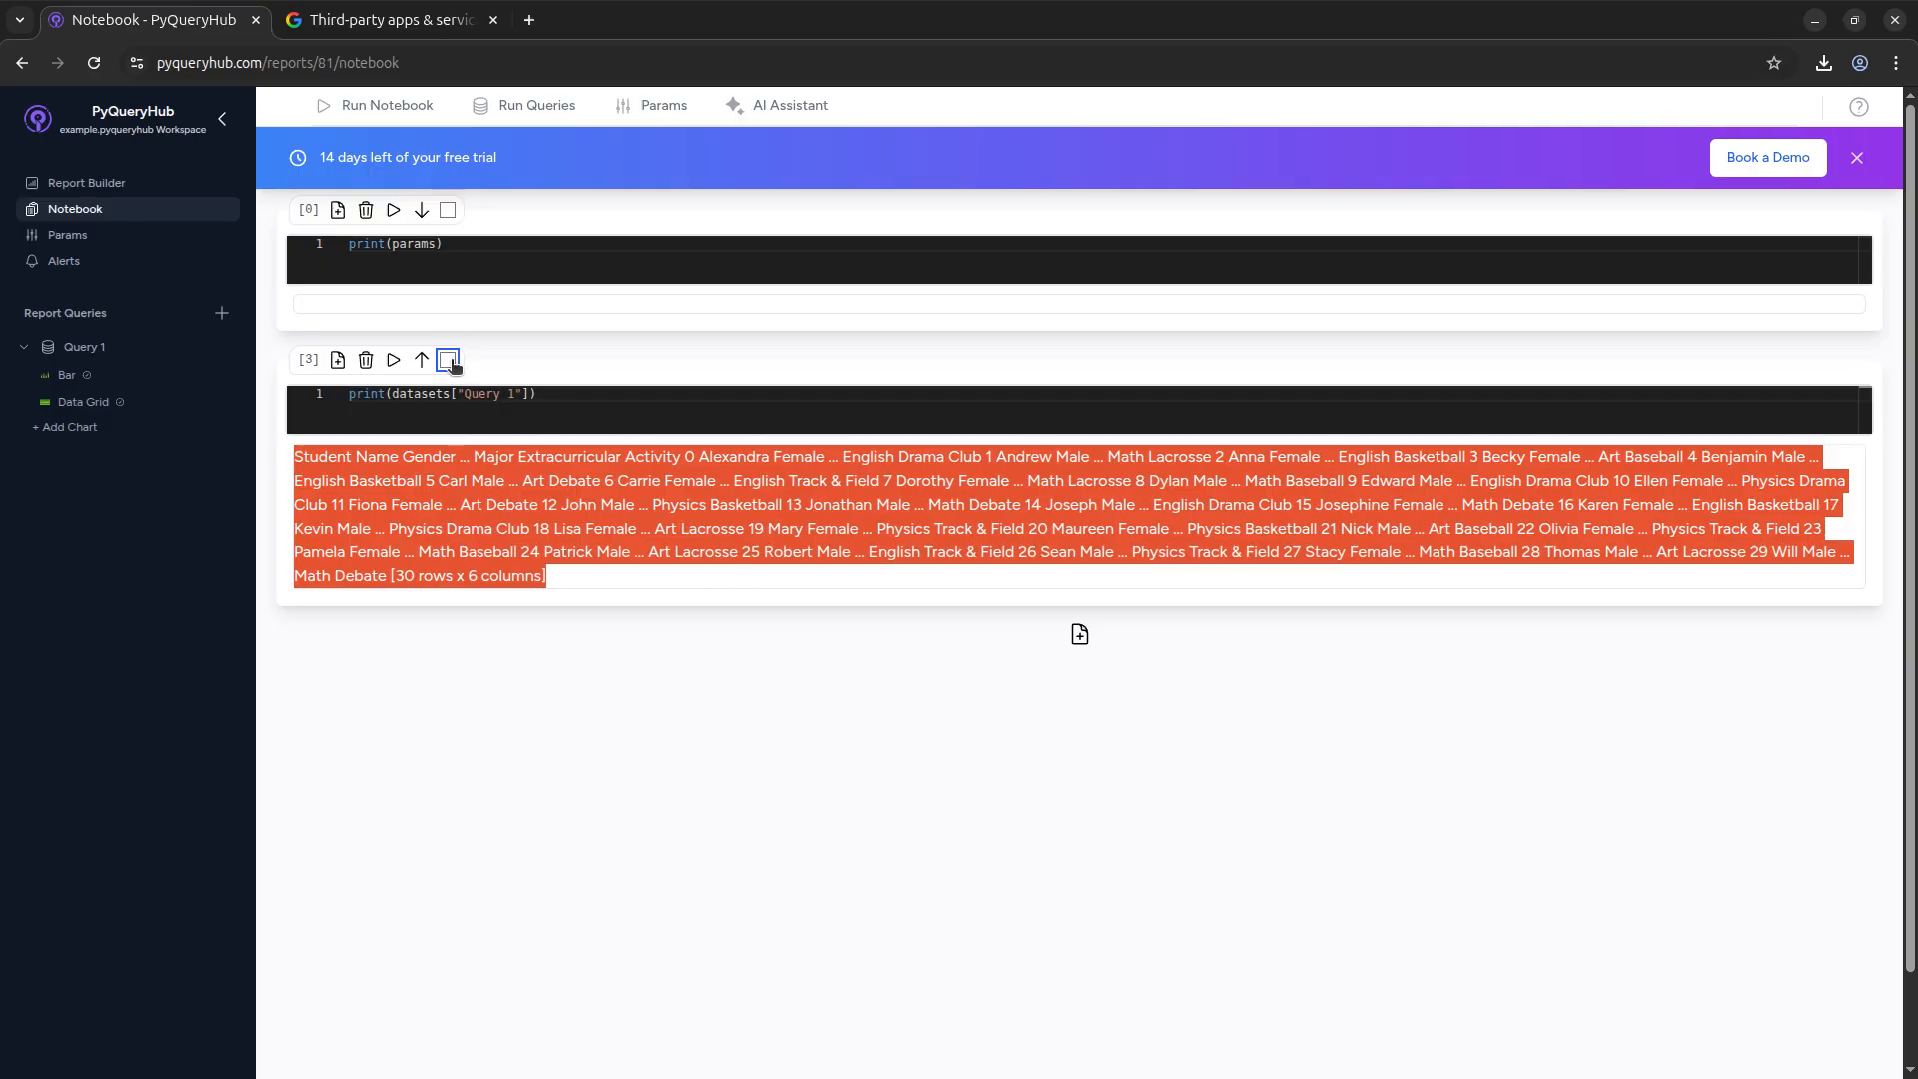
left_click(88, 185)
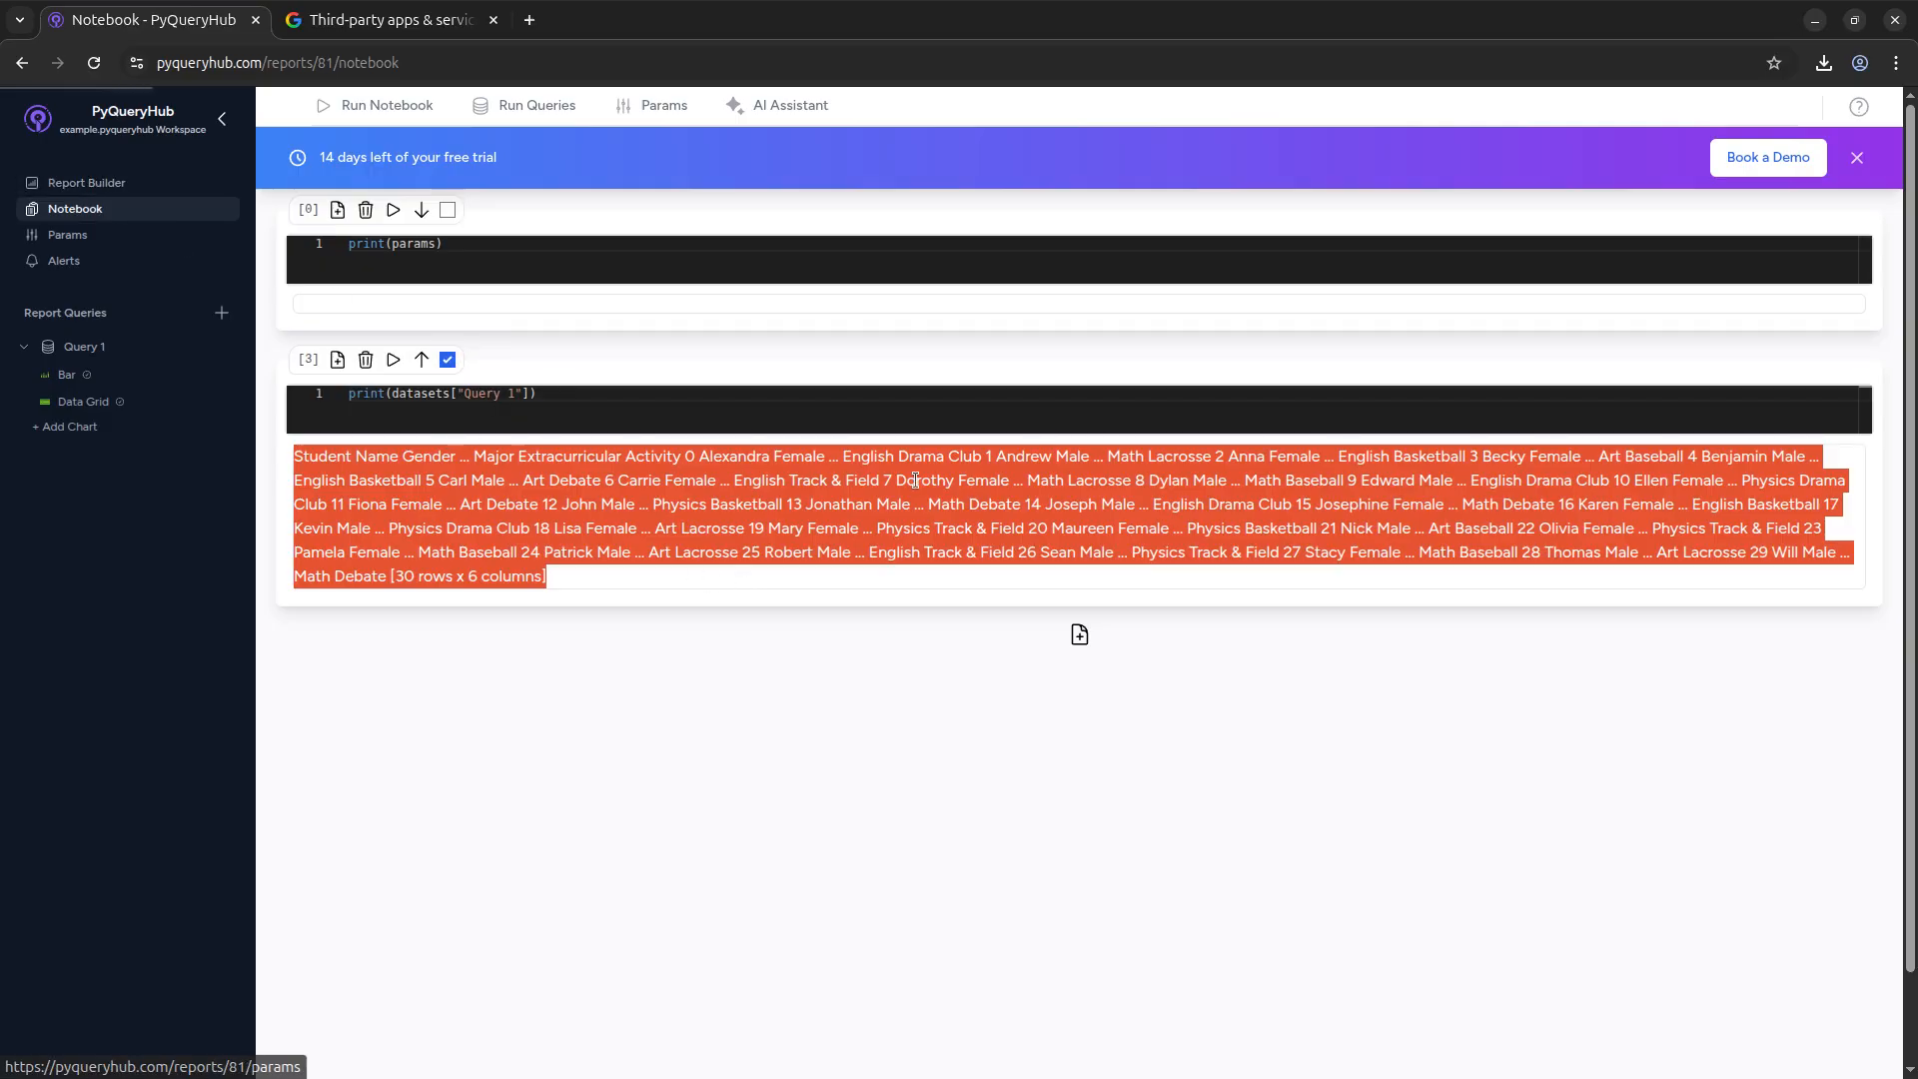
left_click(735, 684)
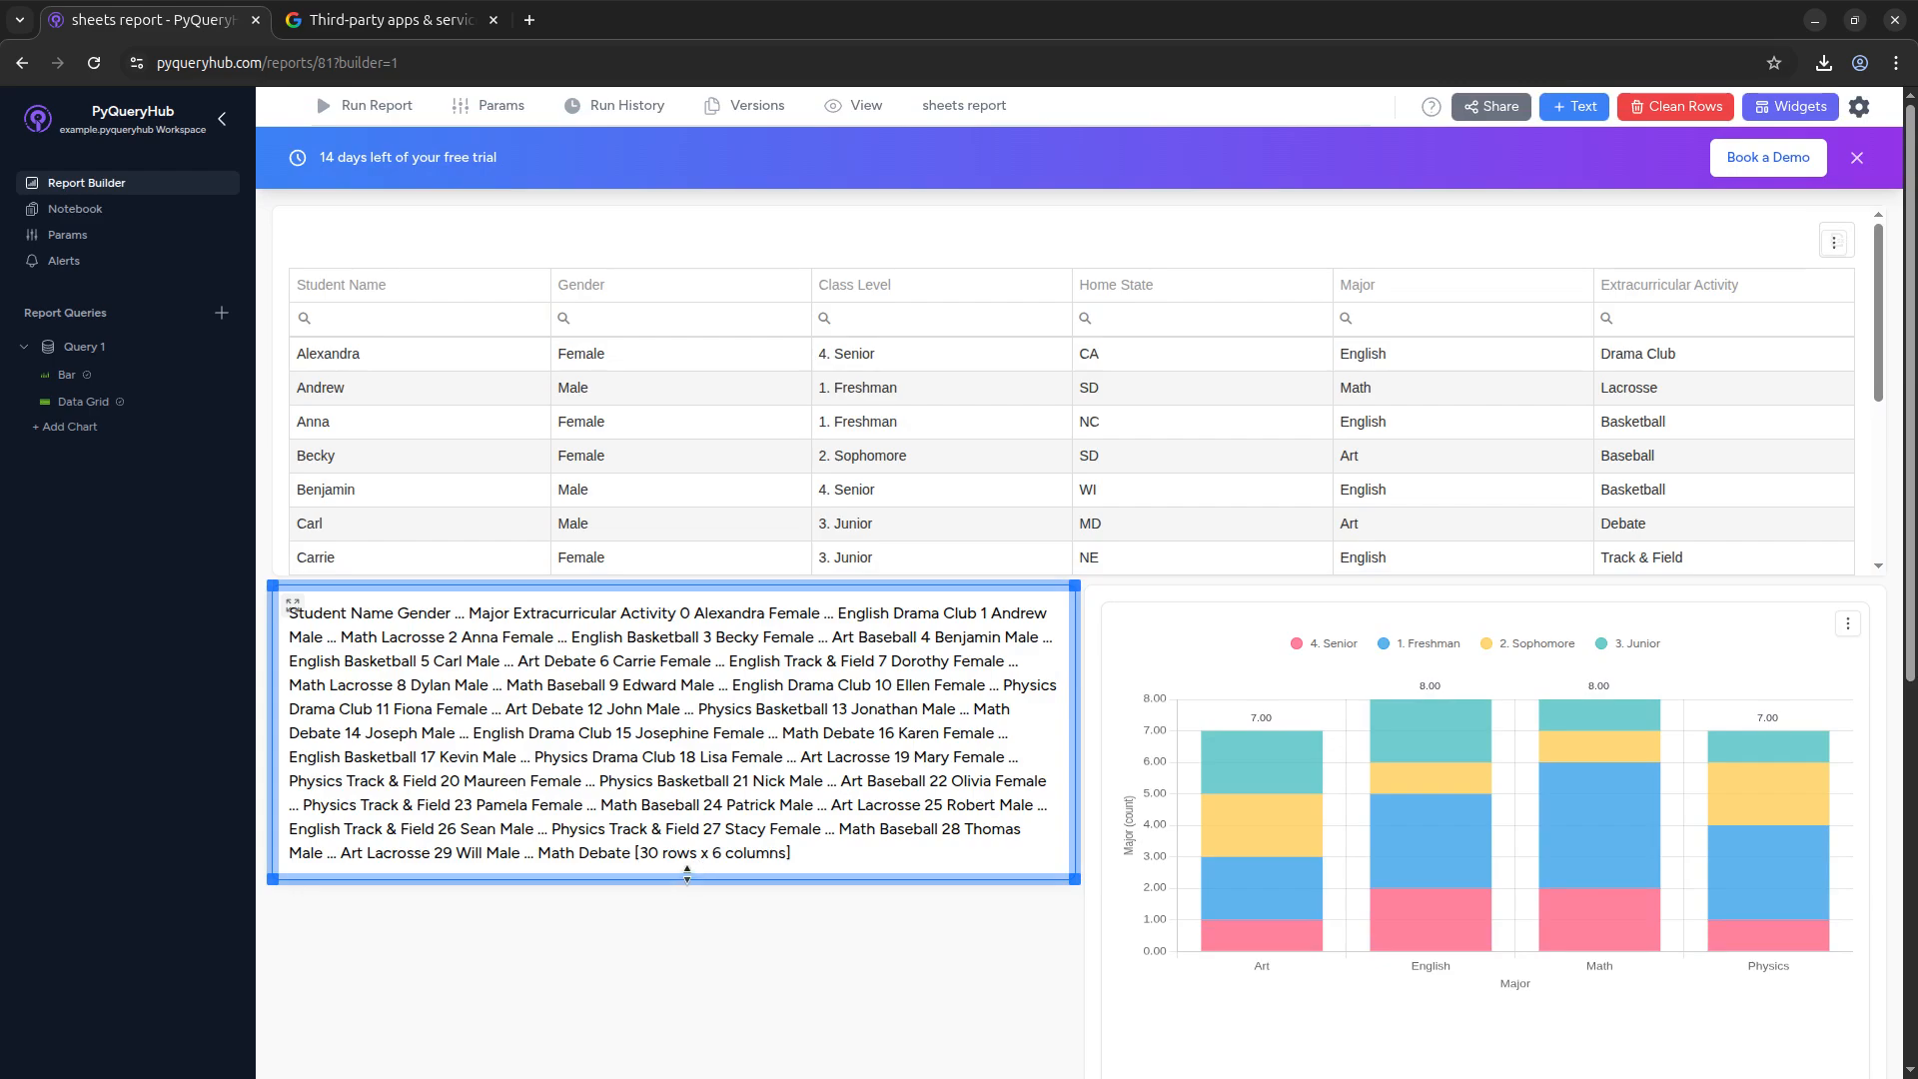
left_click_drag(681, 878, 693, 1015)
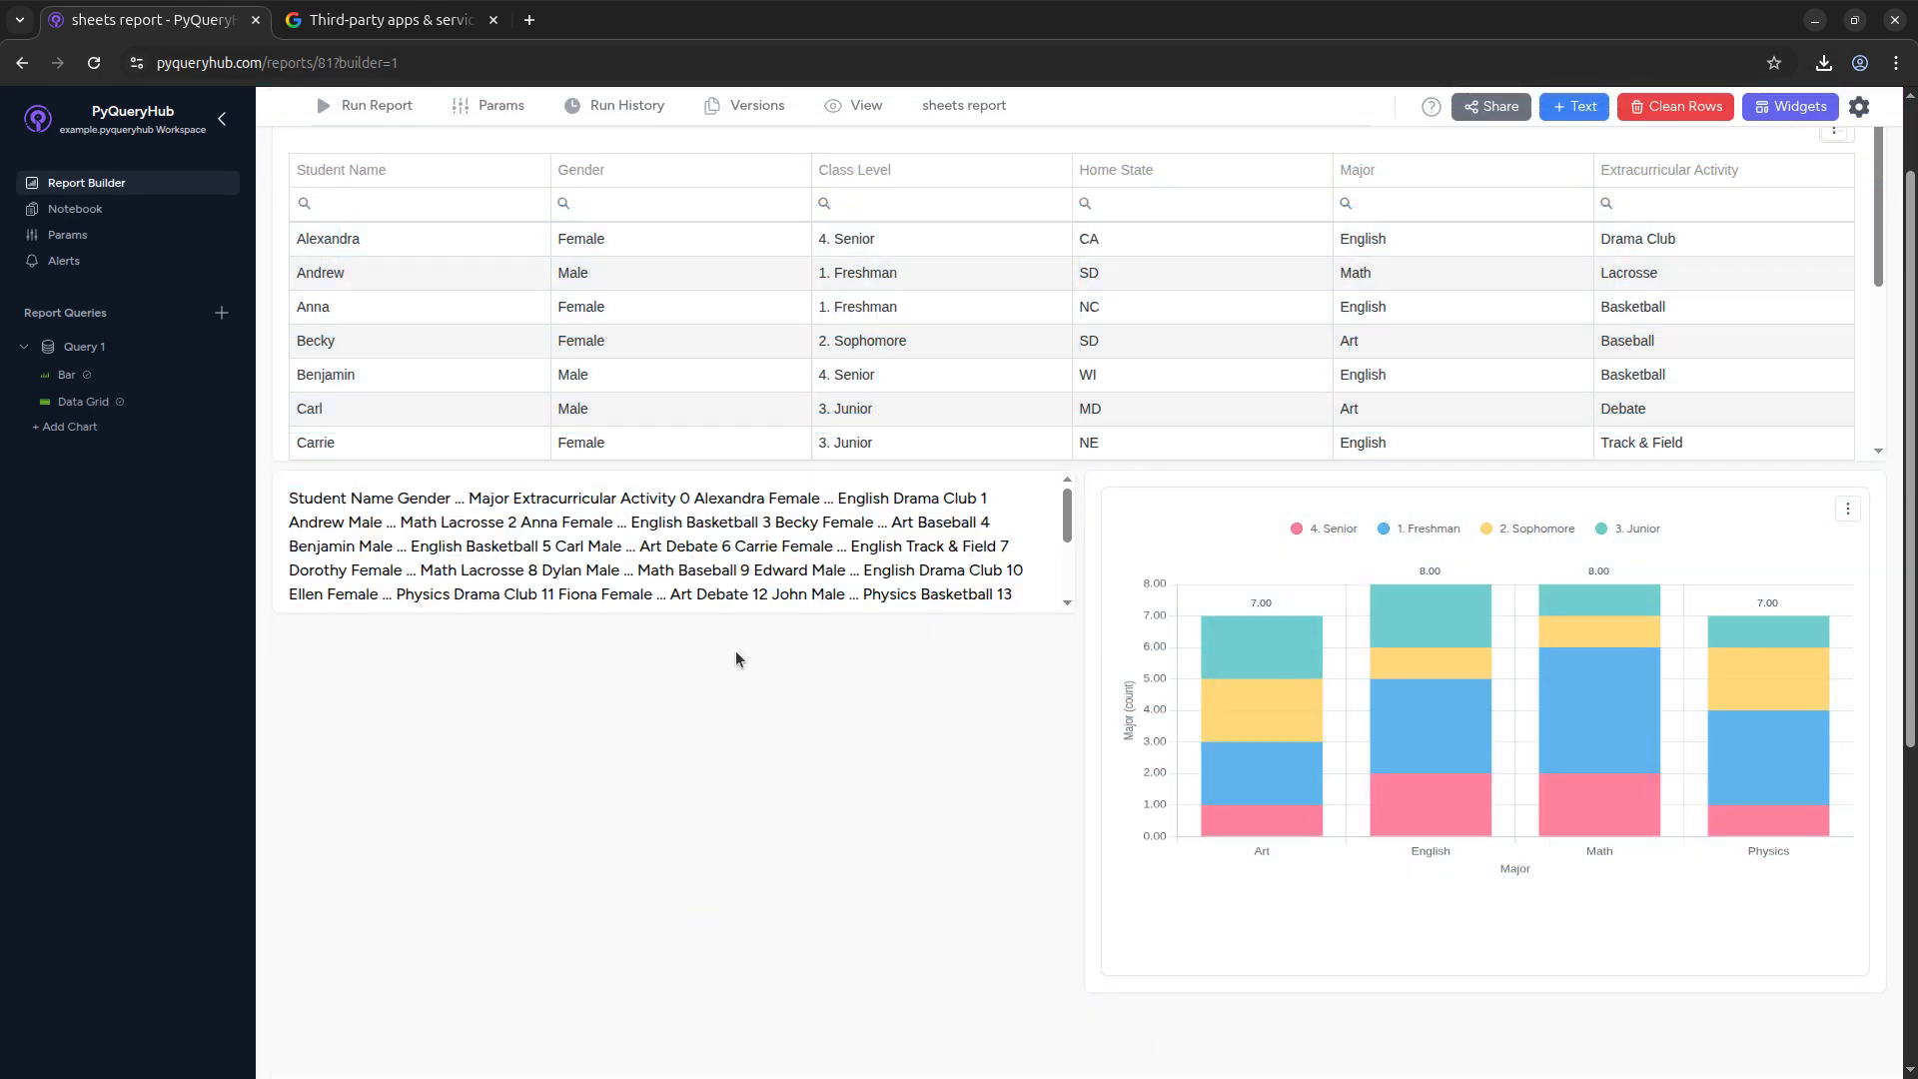
left_click_drag(694, 617, 697, 1010)
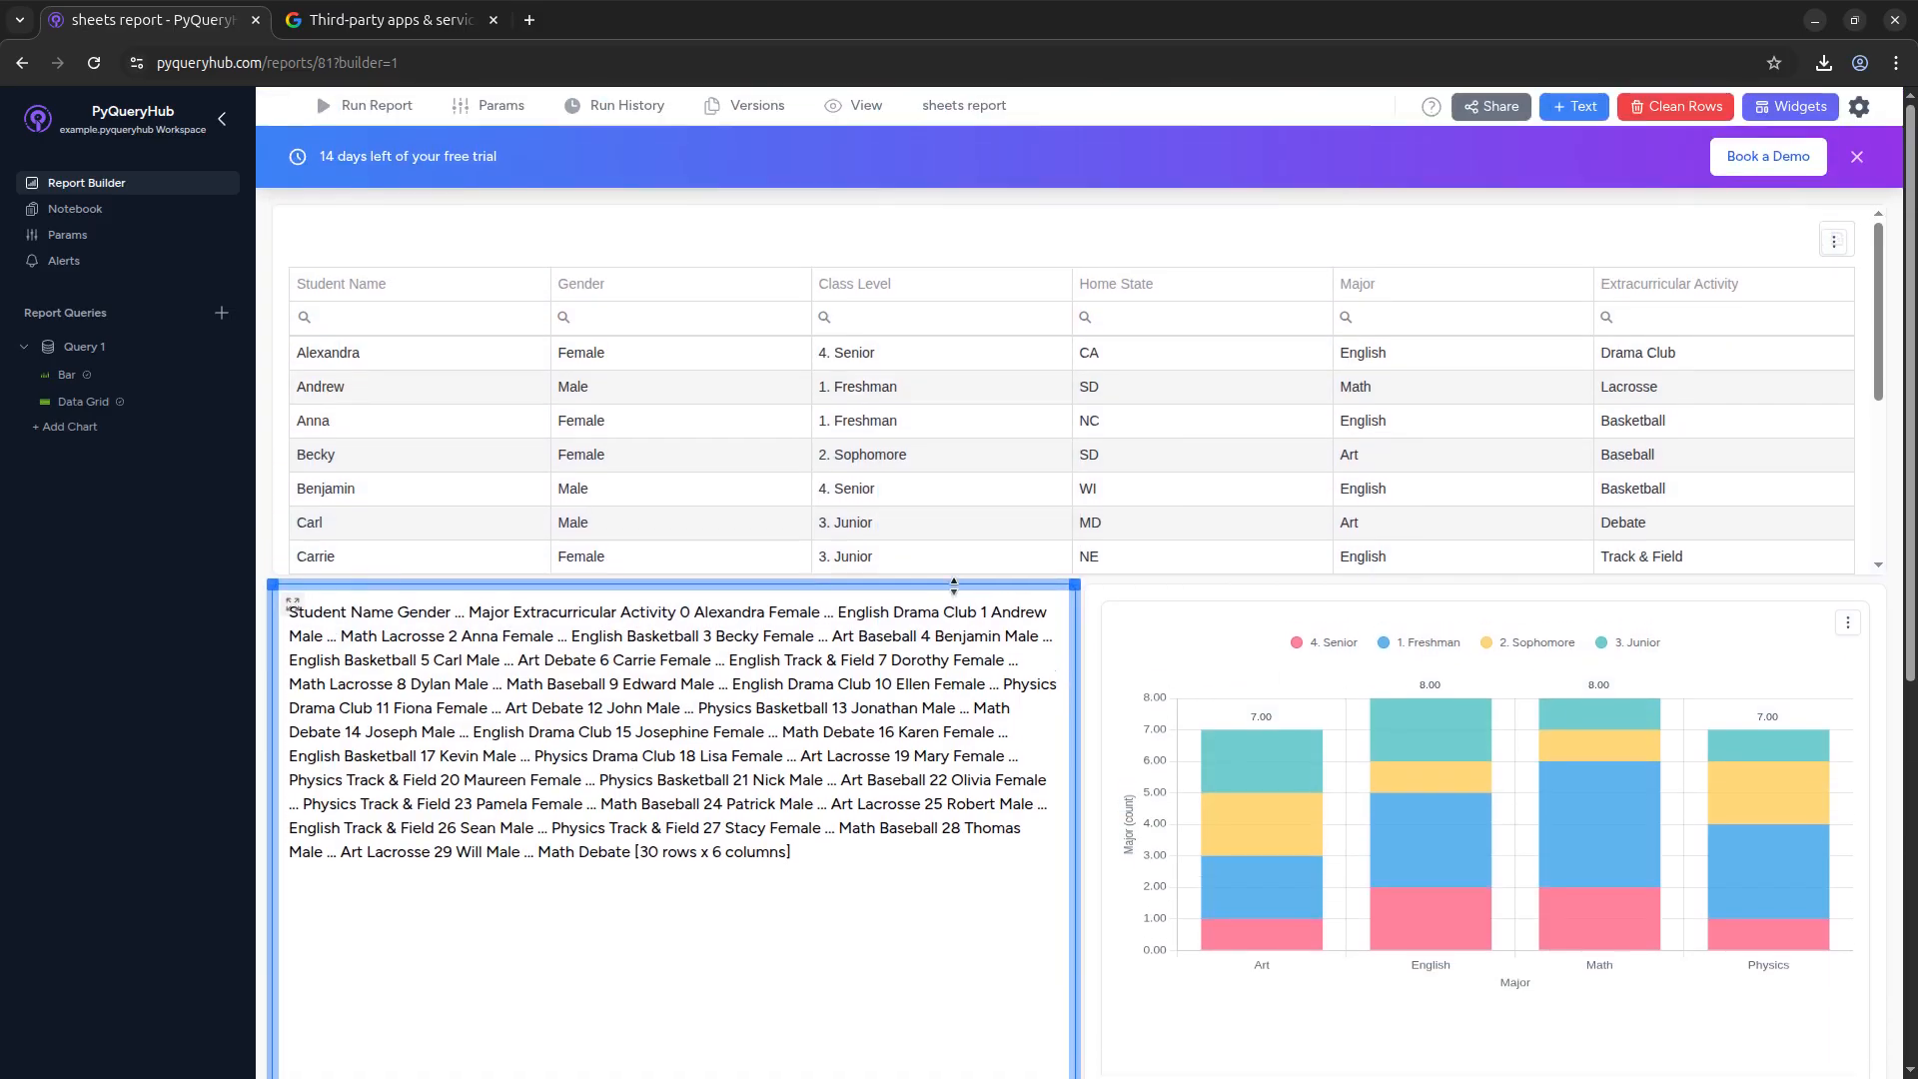
left_click(962, 576)
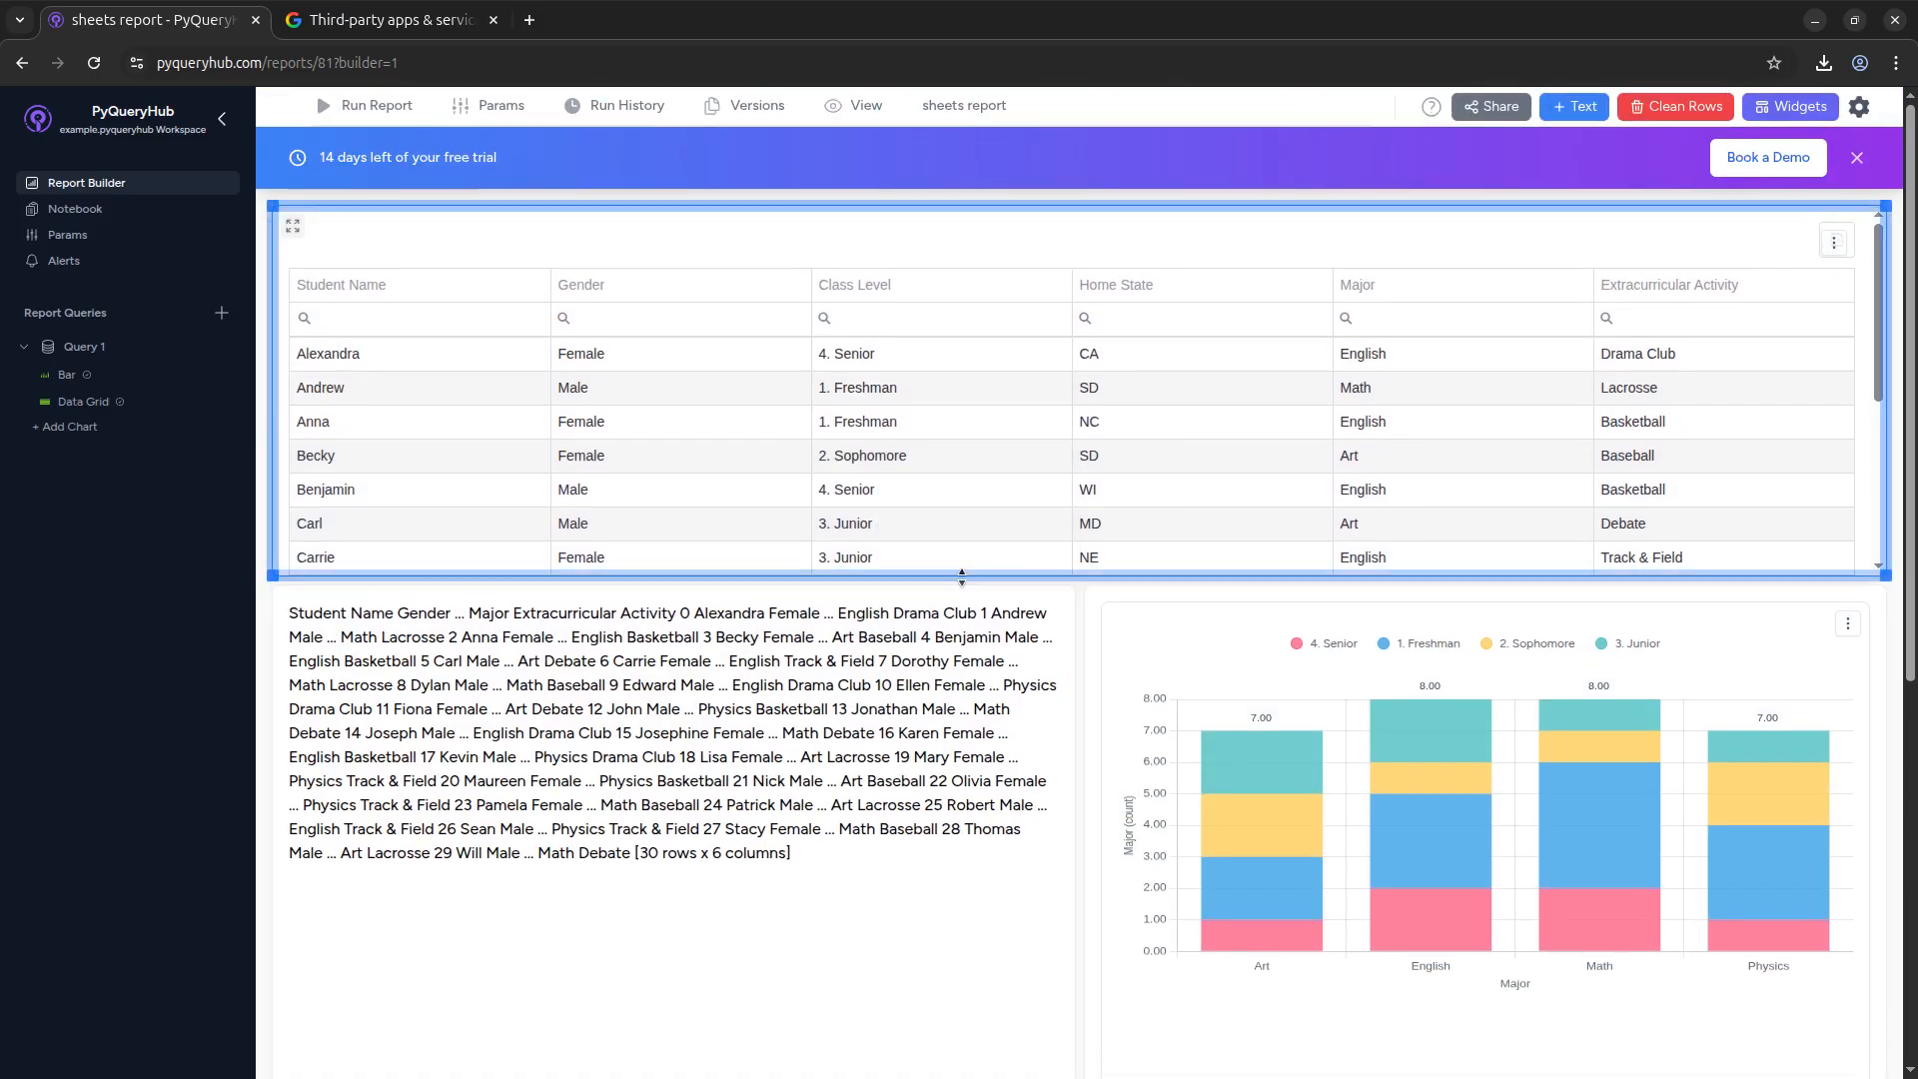
Review the report's share link expiry option and sharing availability without generating a link.
left_click(1498, 108)
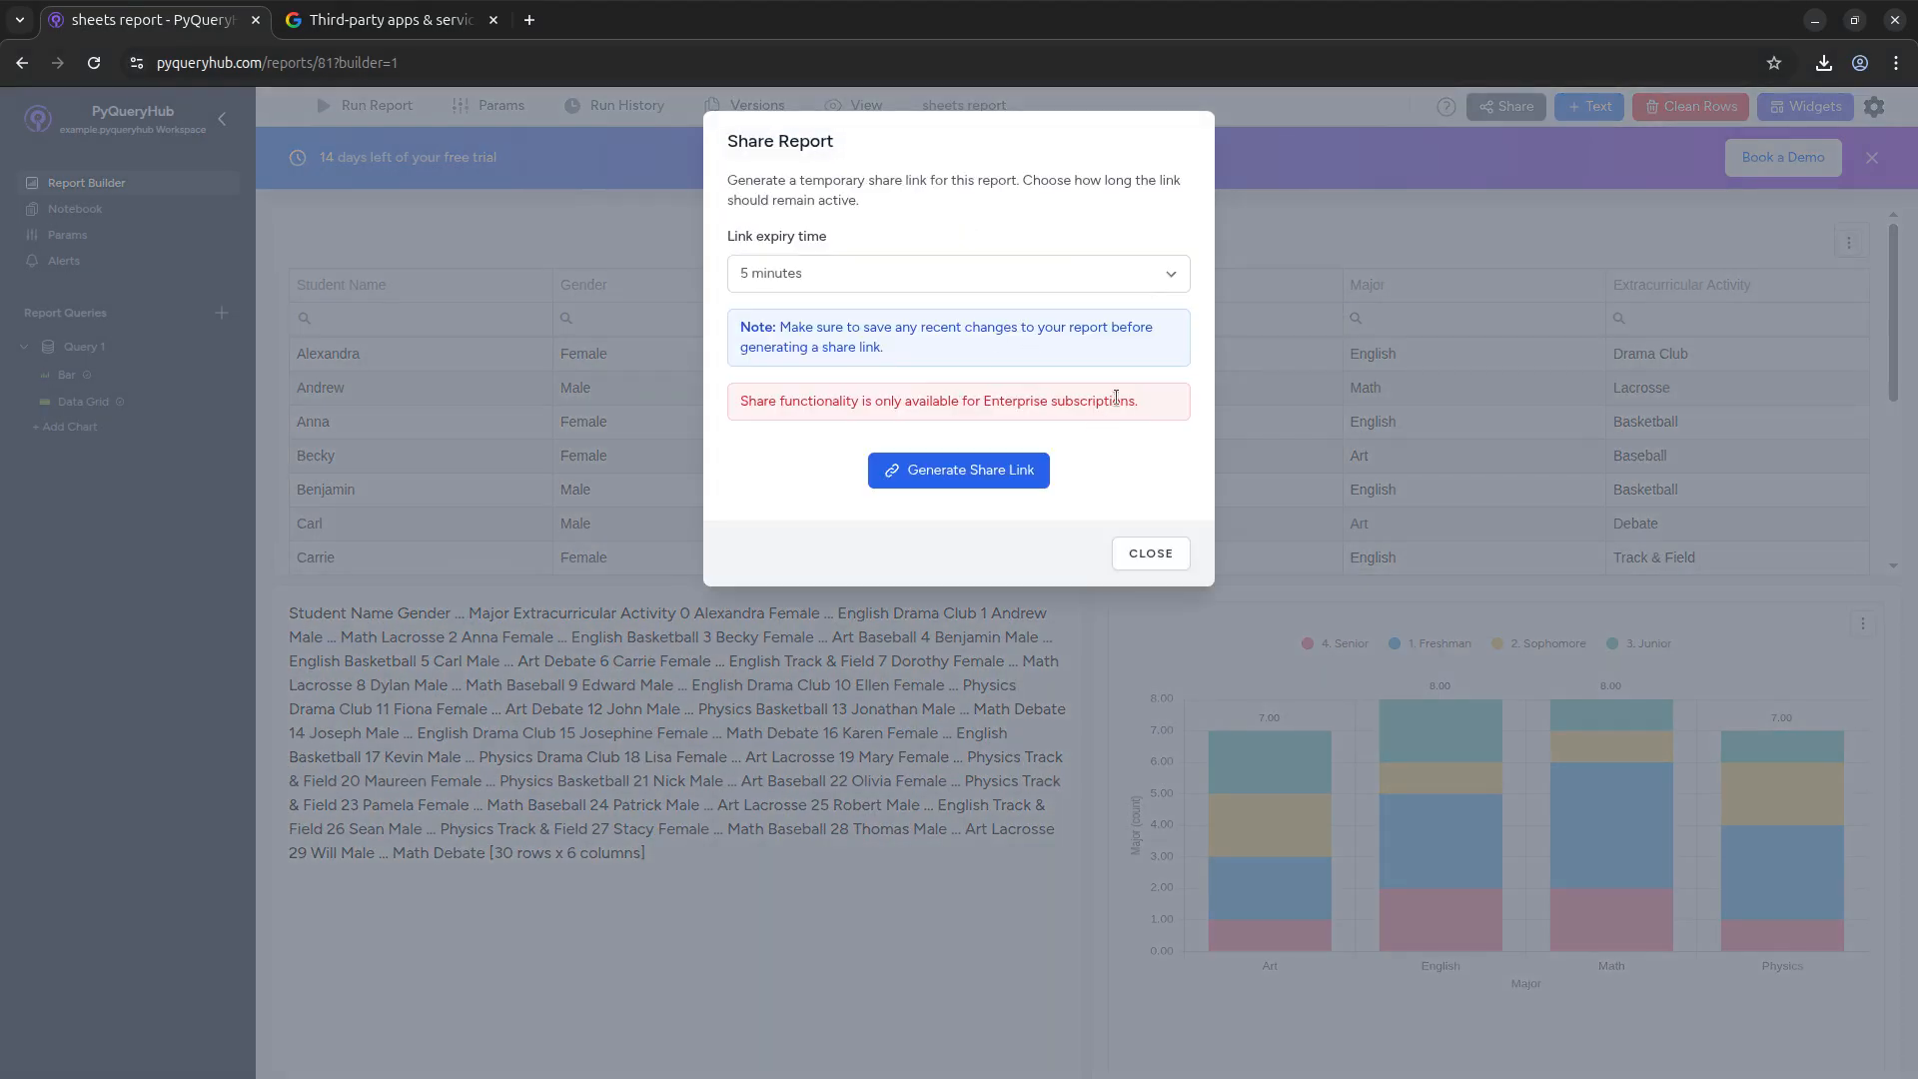
left_click_drag(1136, 400, 1044, 452)
left_click(1151, 556)
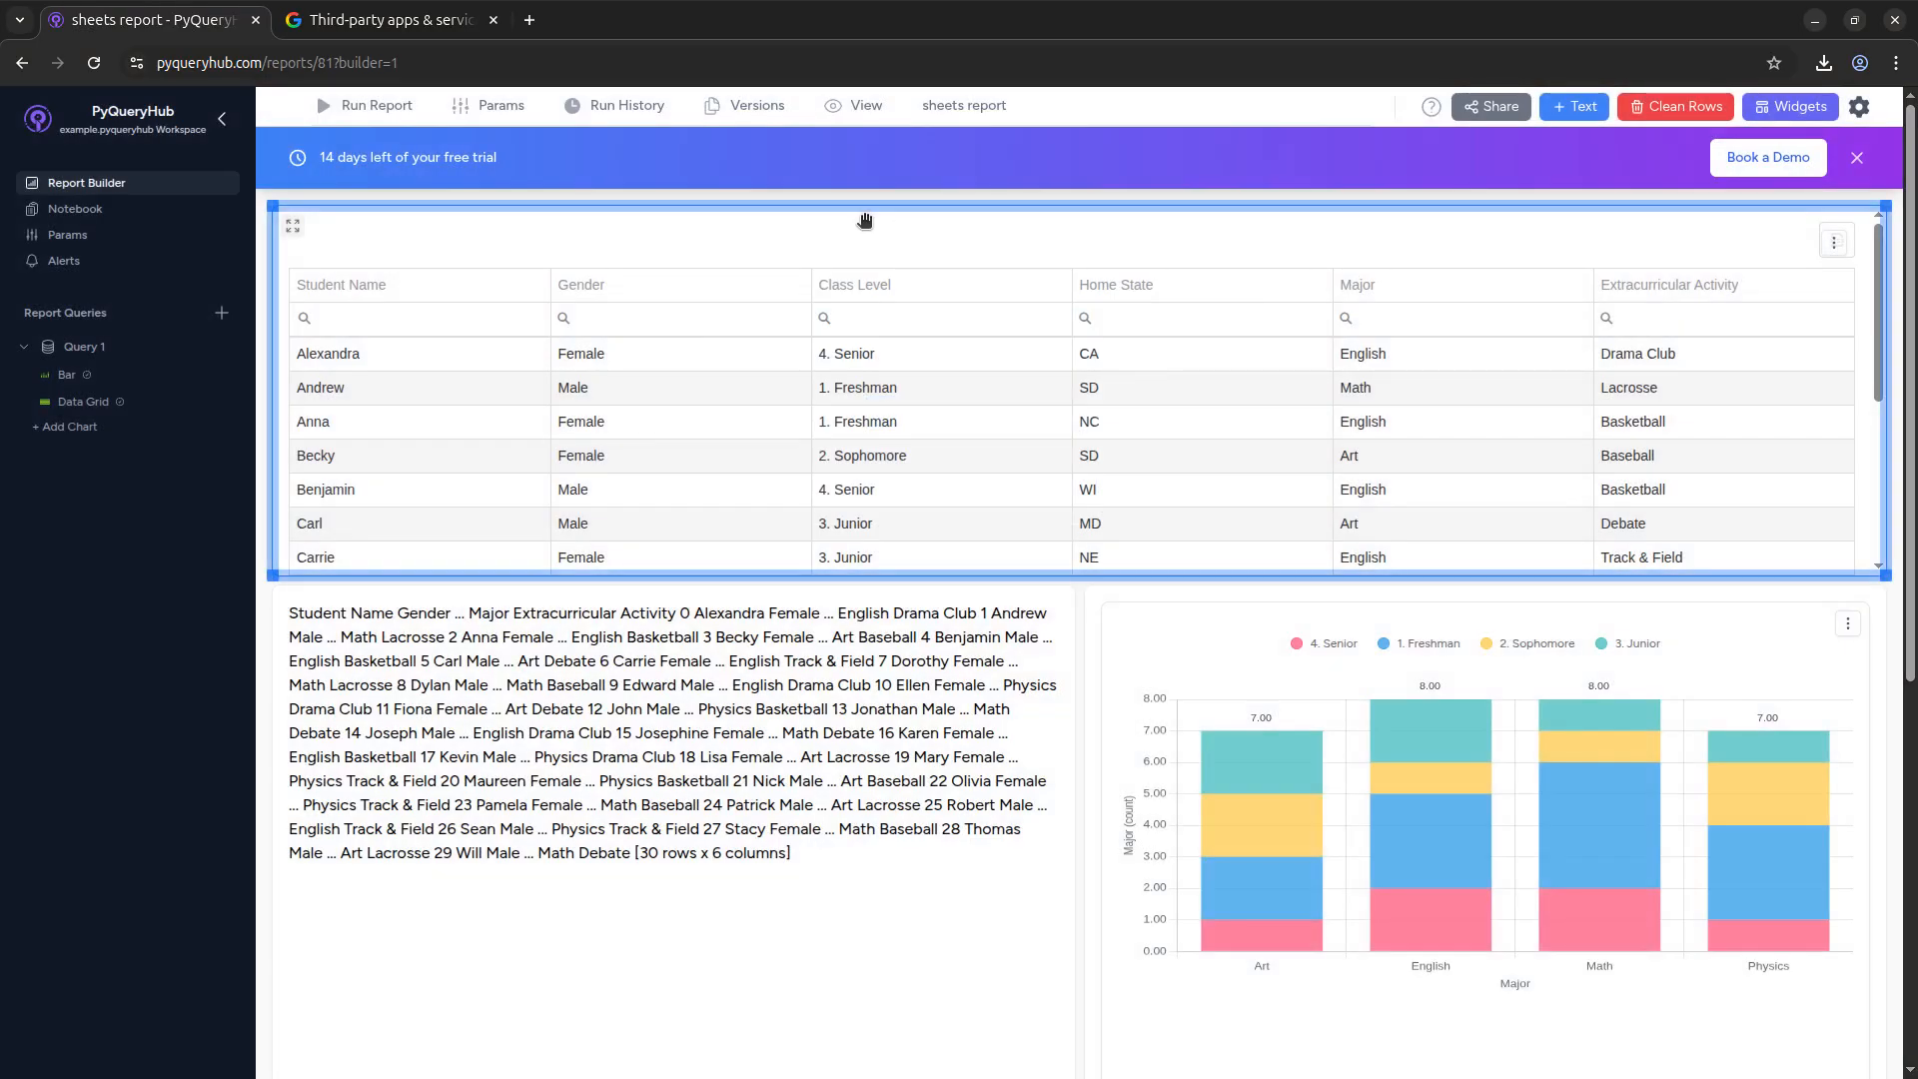
View the finished report and open the Private Collection's access management for users and groups.
left_click(875, 108)
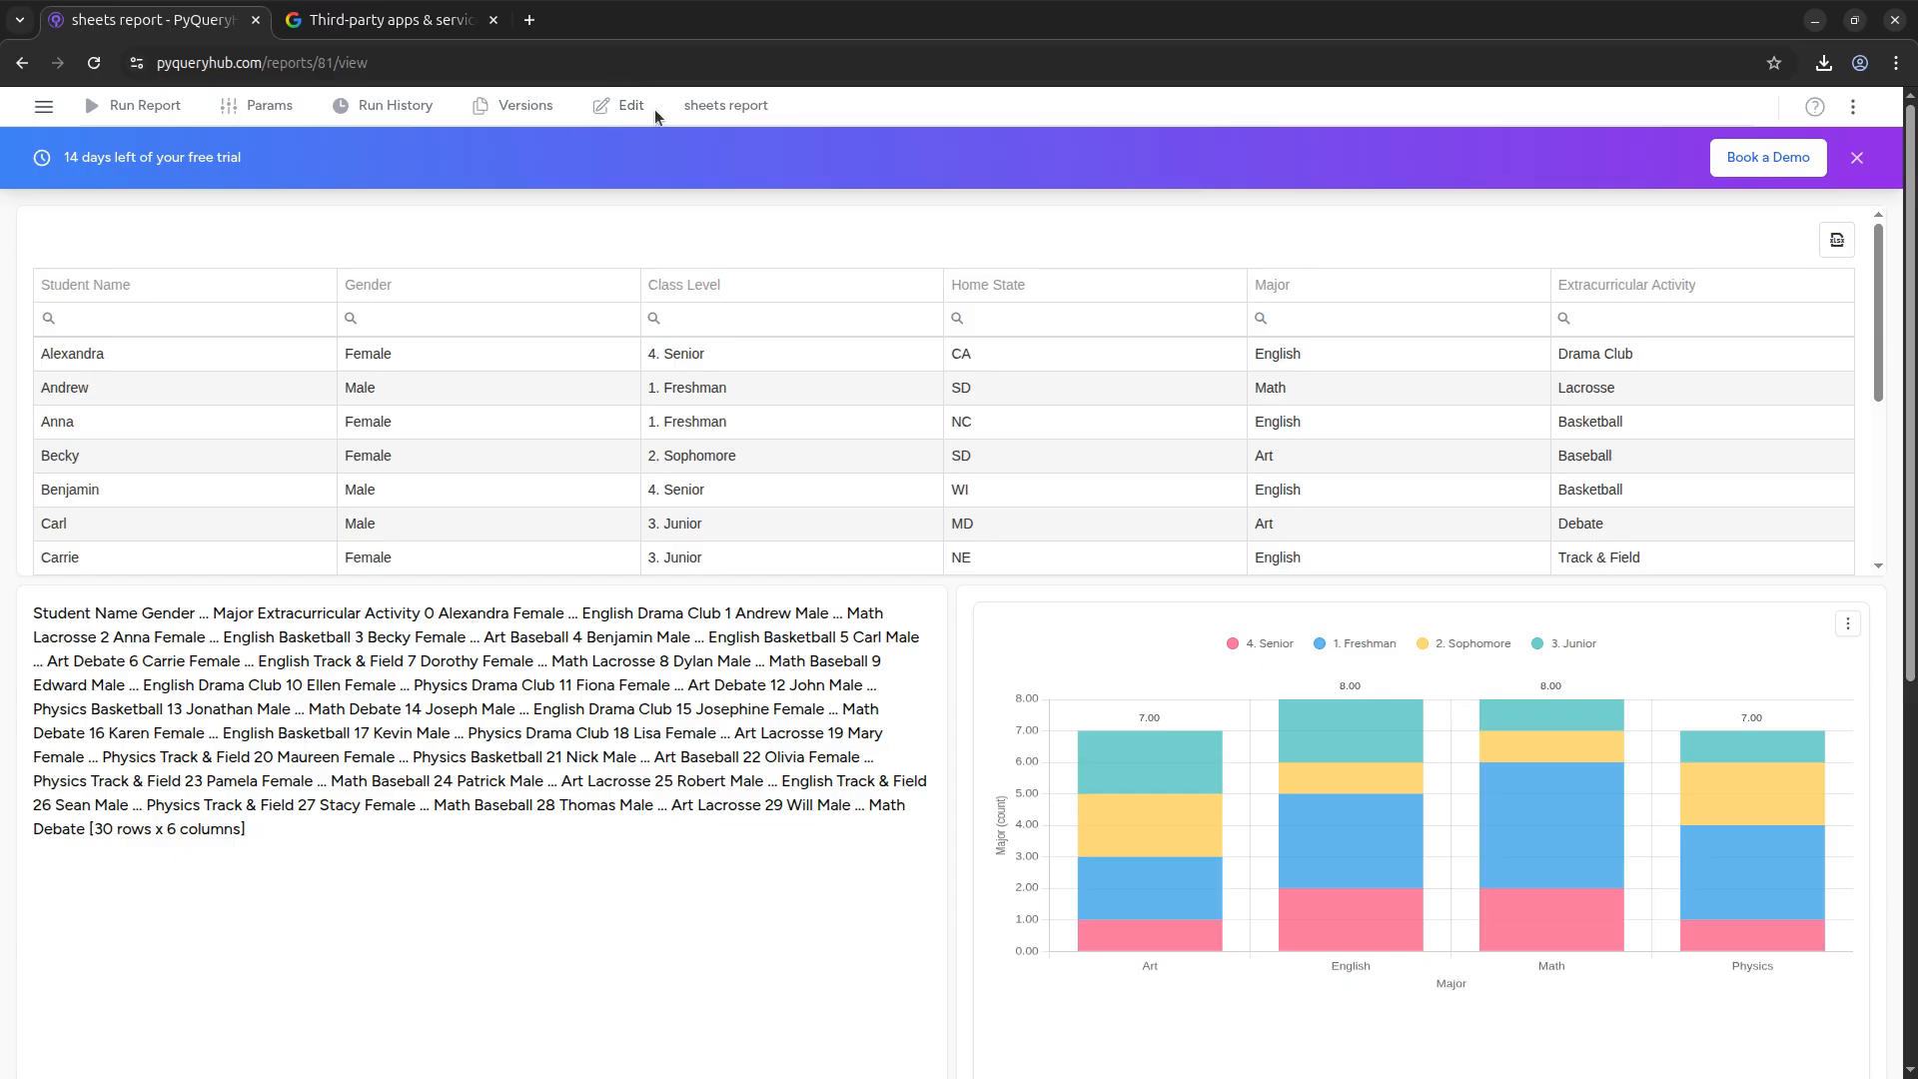
left_click(43, 106)
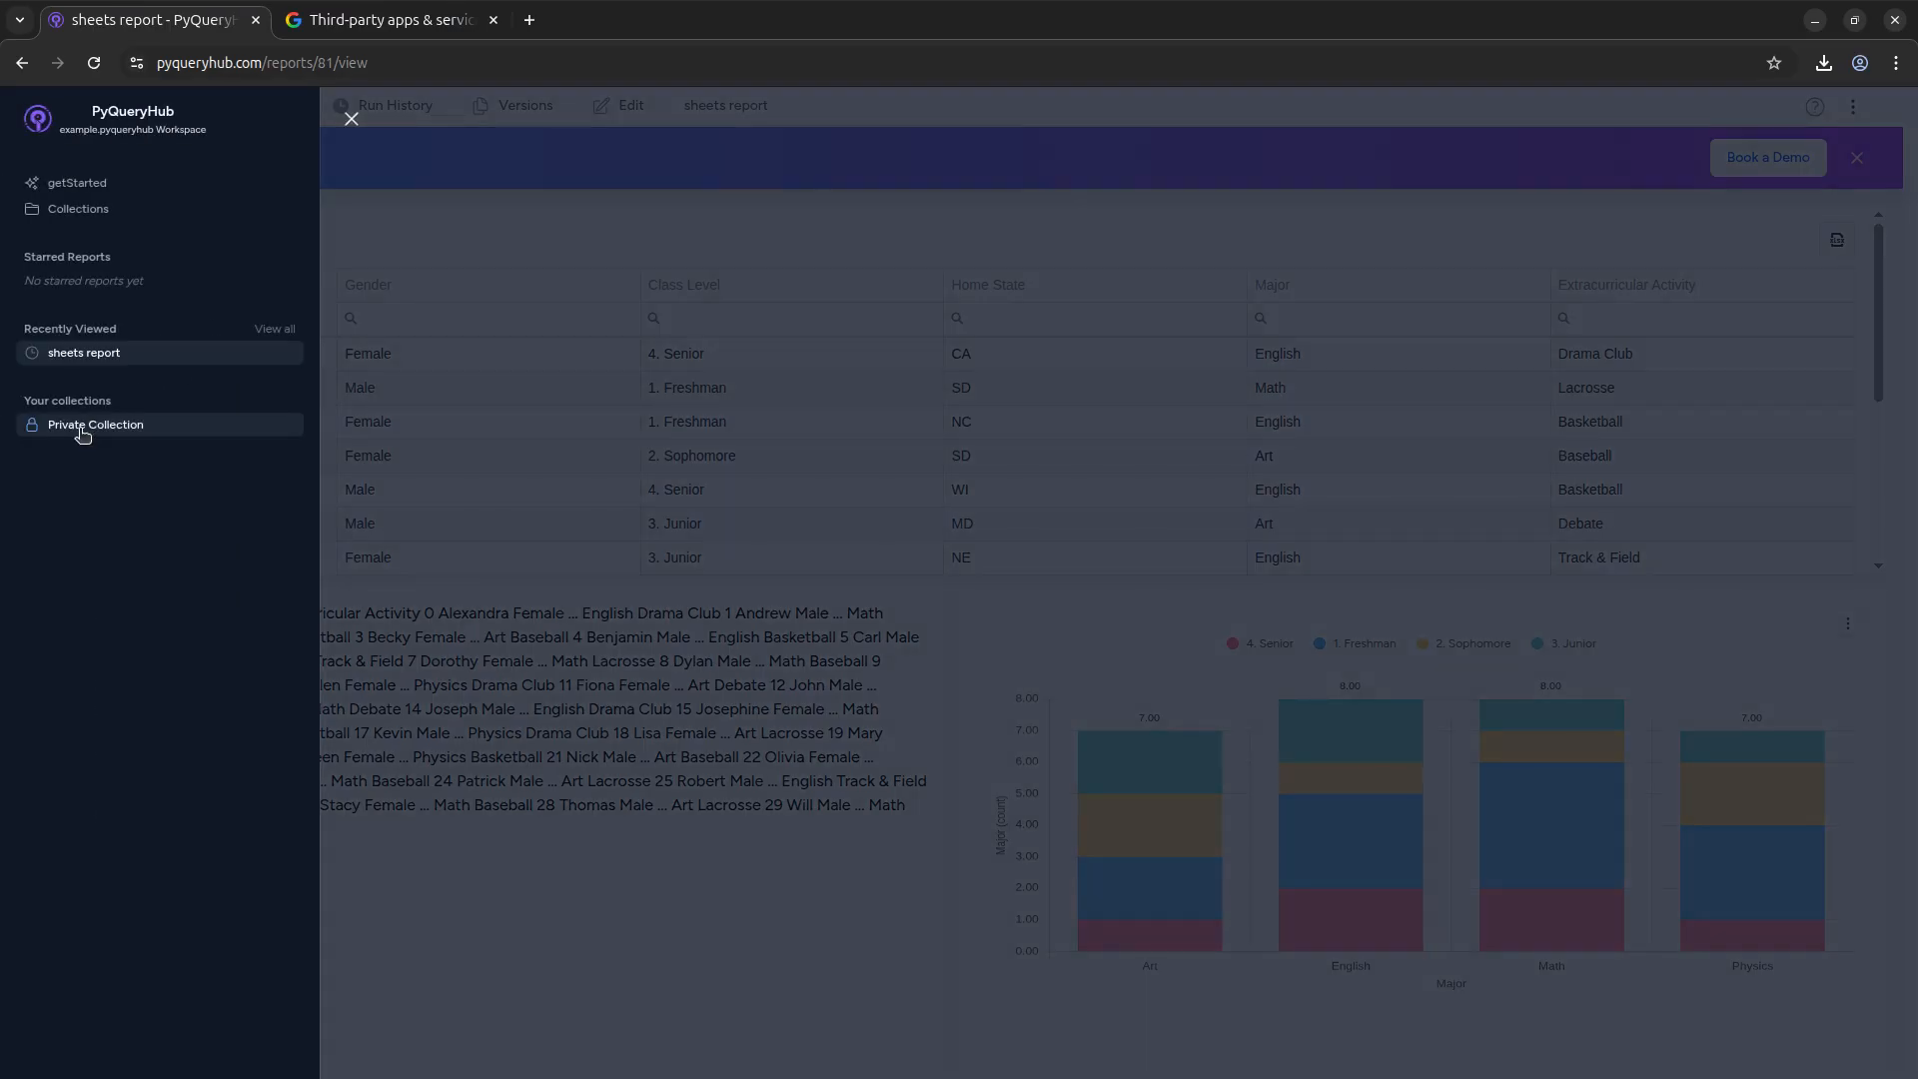
left_click(83, 429)
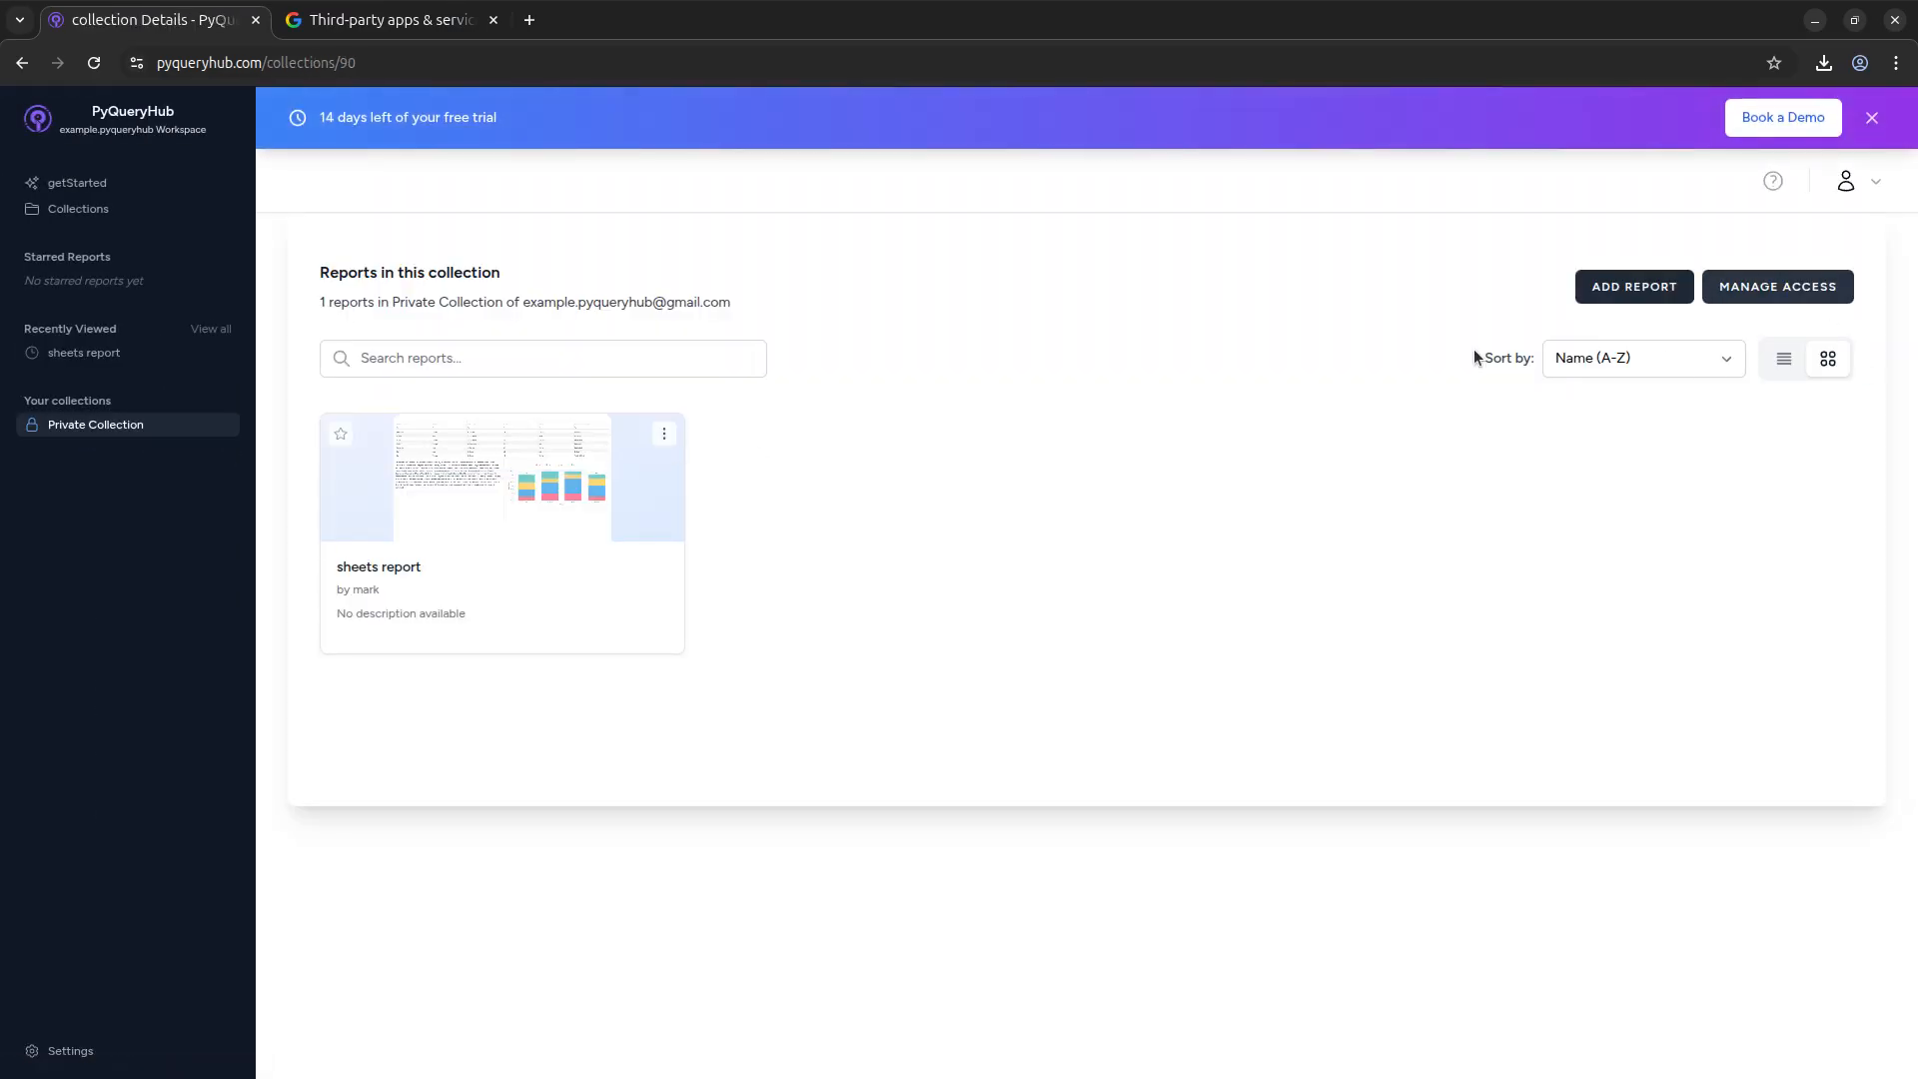
left_click(1763, 288)
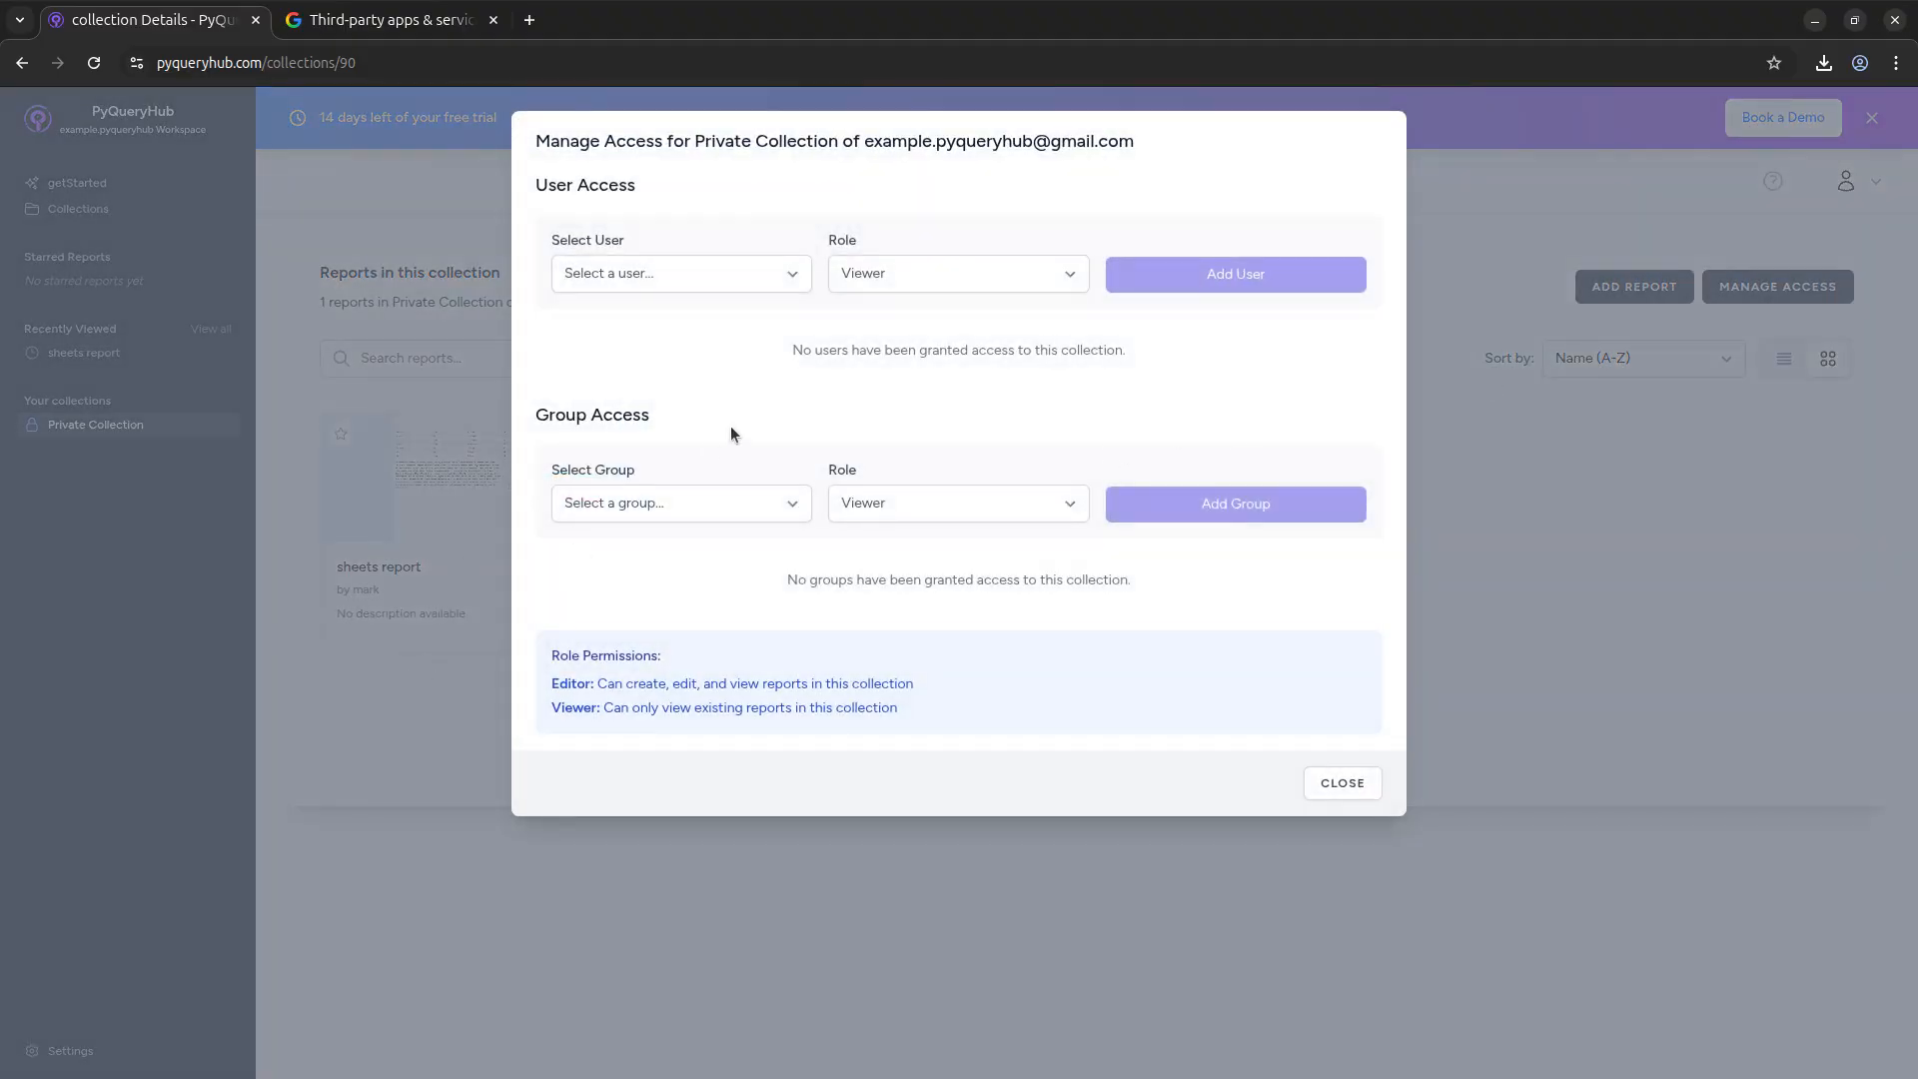
Review the group choices and role options for group access to the Private Collection, and close access management without adding a group.
left_click(691, 506)
left_click(741, 538)
left_click(979, 504)
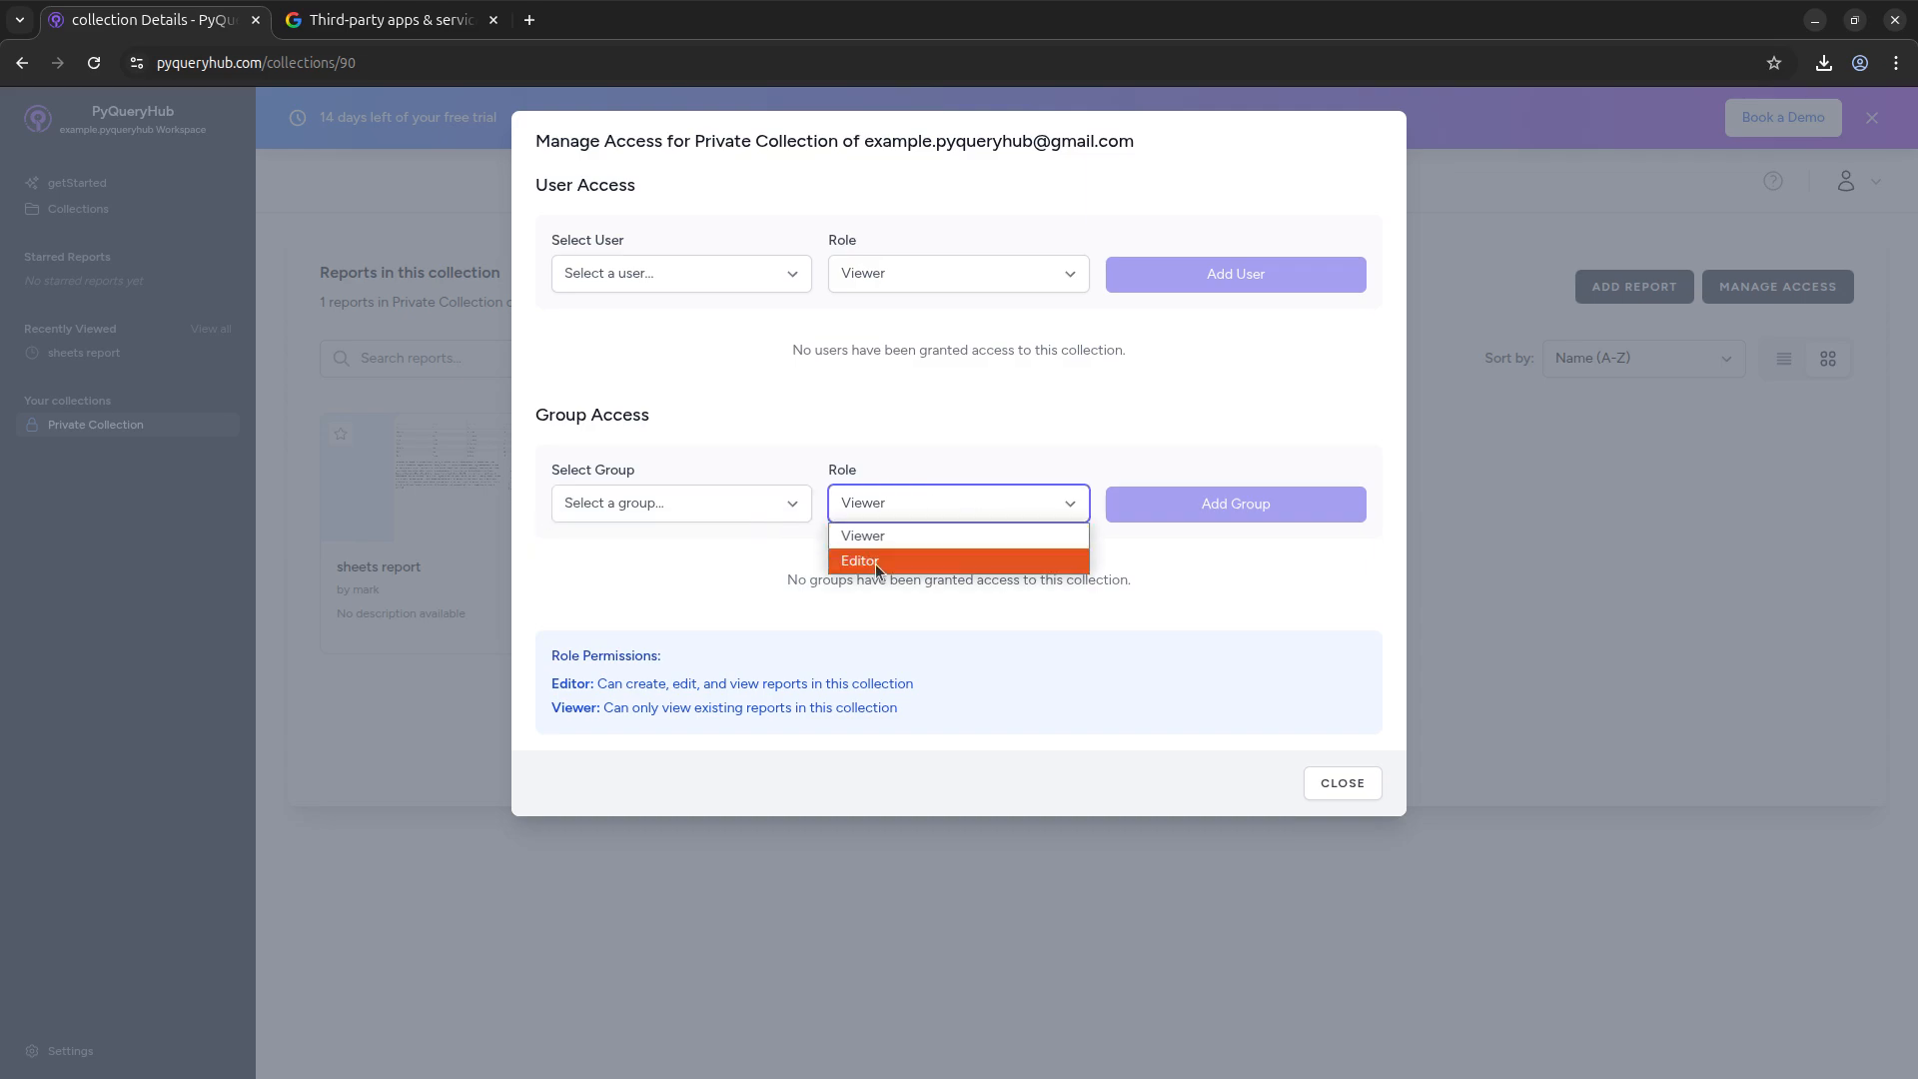
left_click(1325, 770)
left_click(1369, 796)
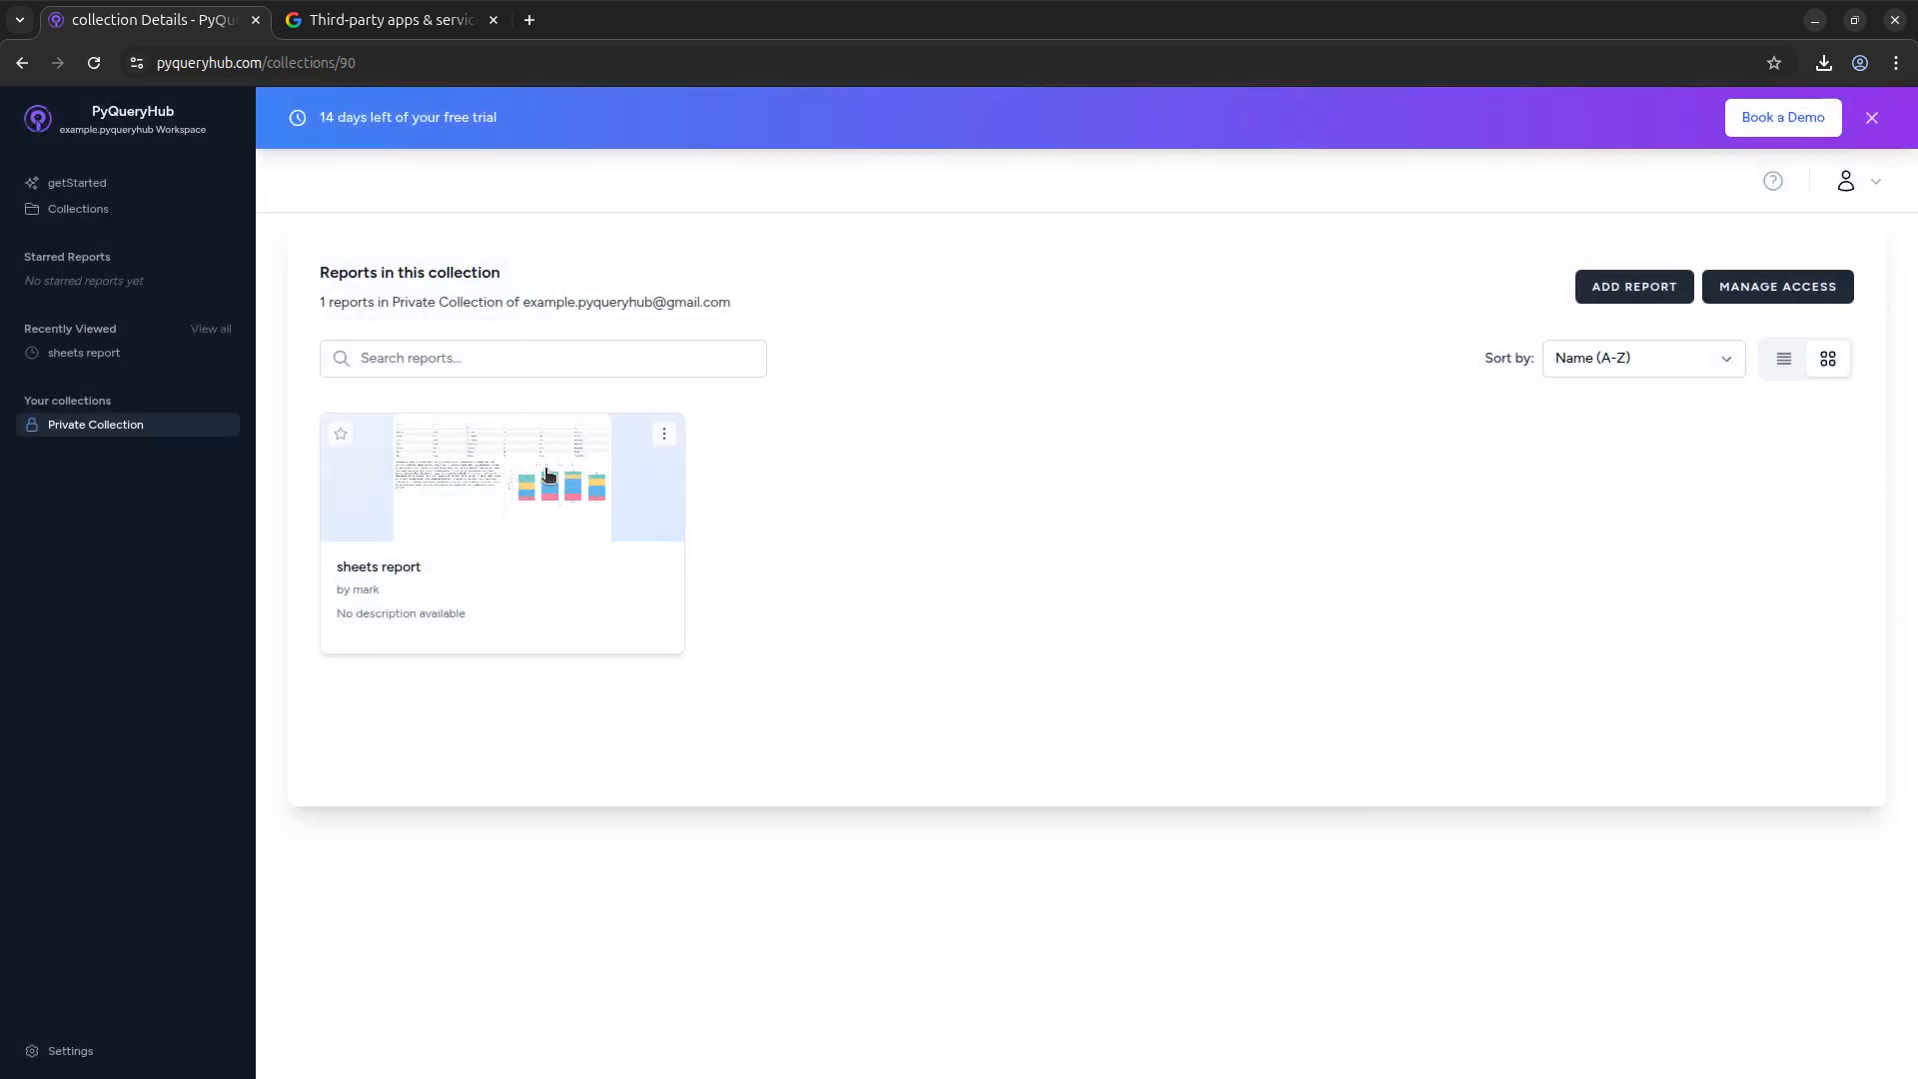
Open the sheets report from the Private Collection and look over its data grid, notebook output and bar chart.
left_click(635, 500)
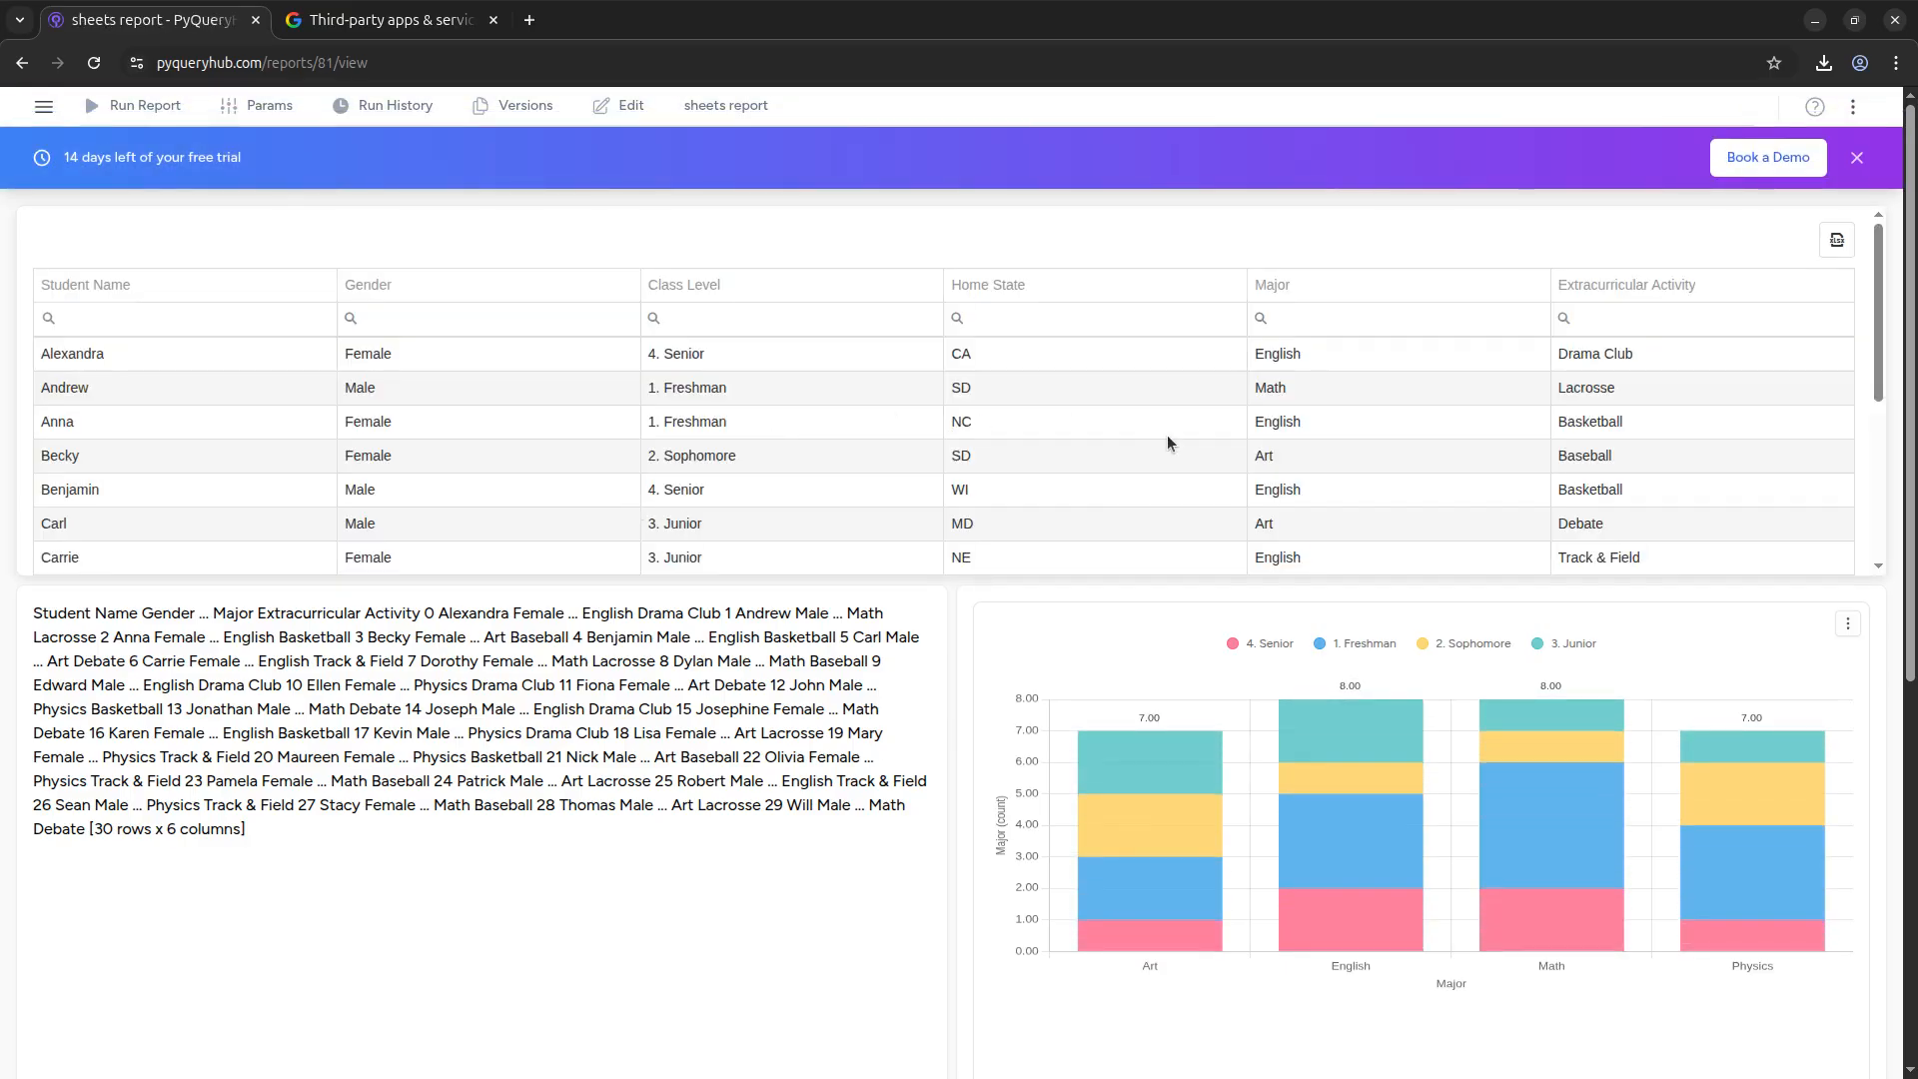
scroll(1498, 380, "down", 3)
scroll(1512, 375, "up", 3)
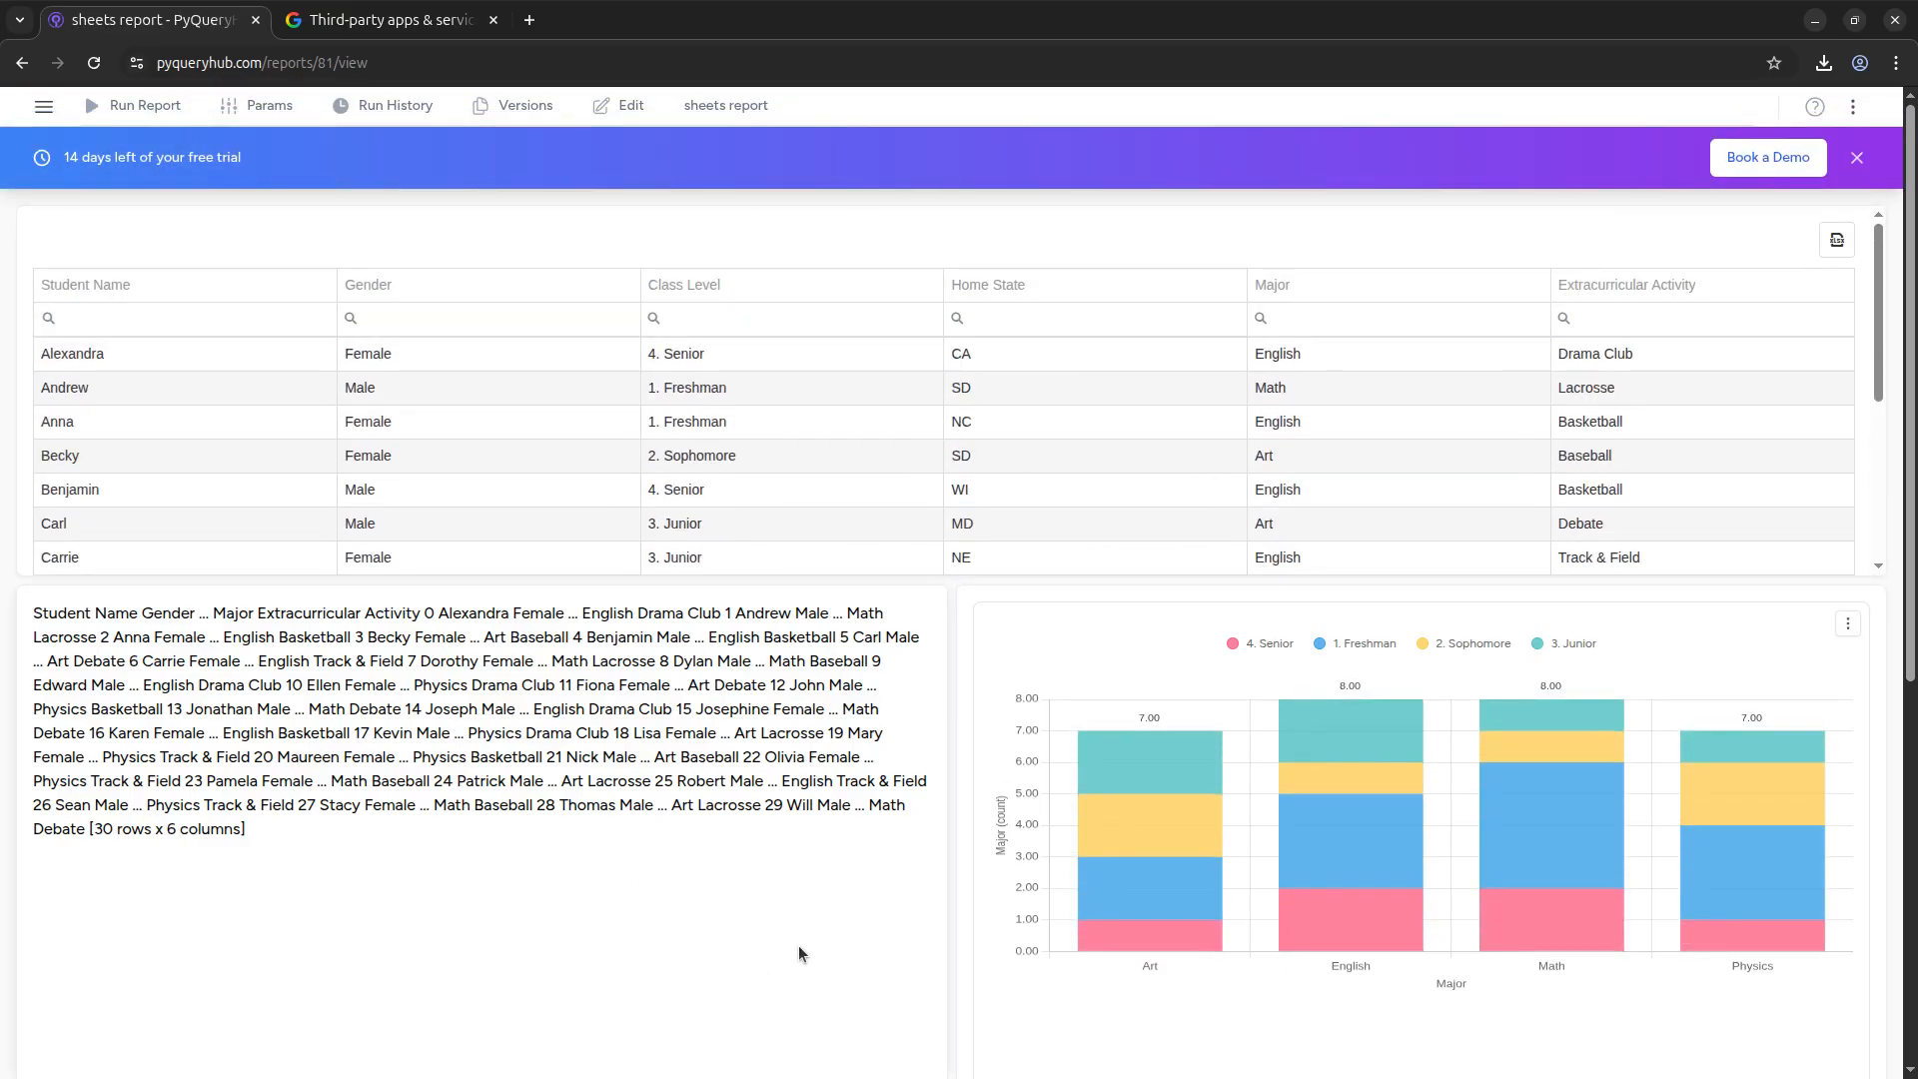
scroll(789, 919, "down", 3)
scroll(779, 896, "up", 3)
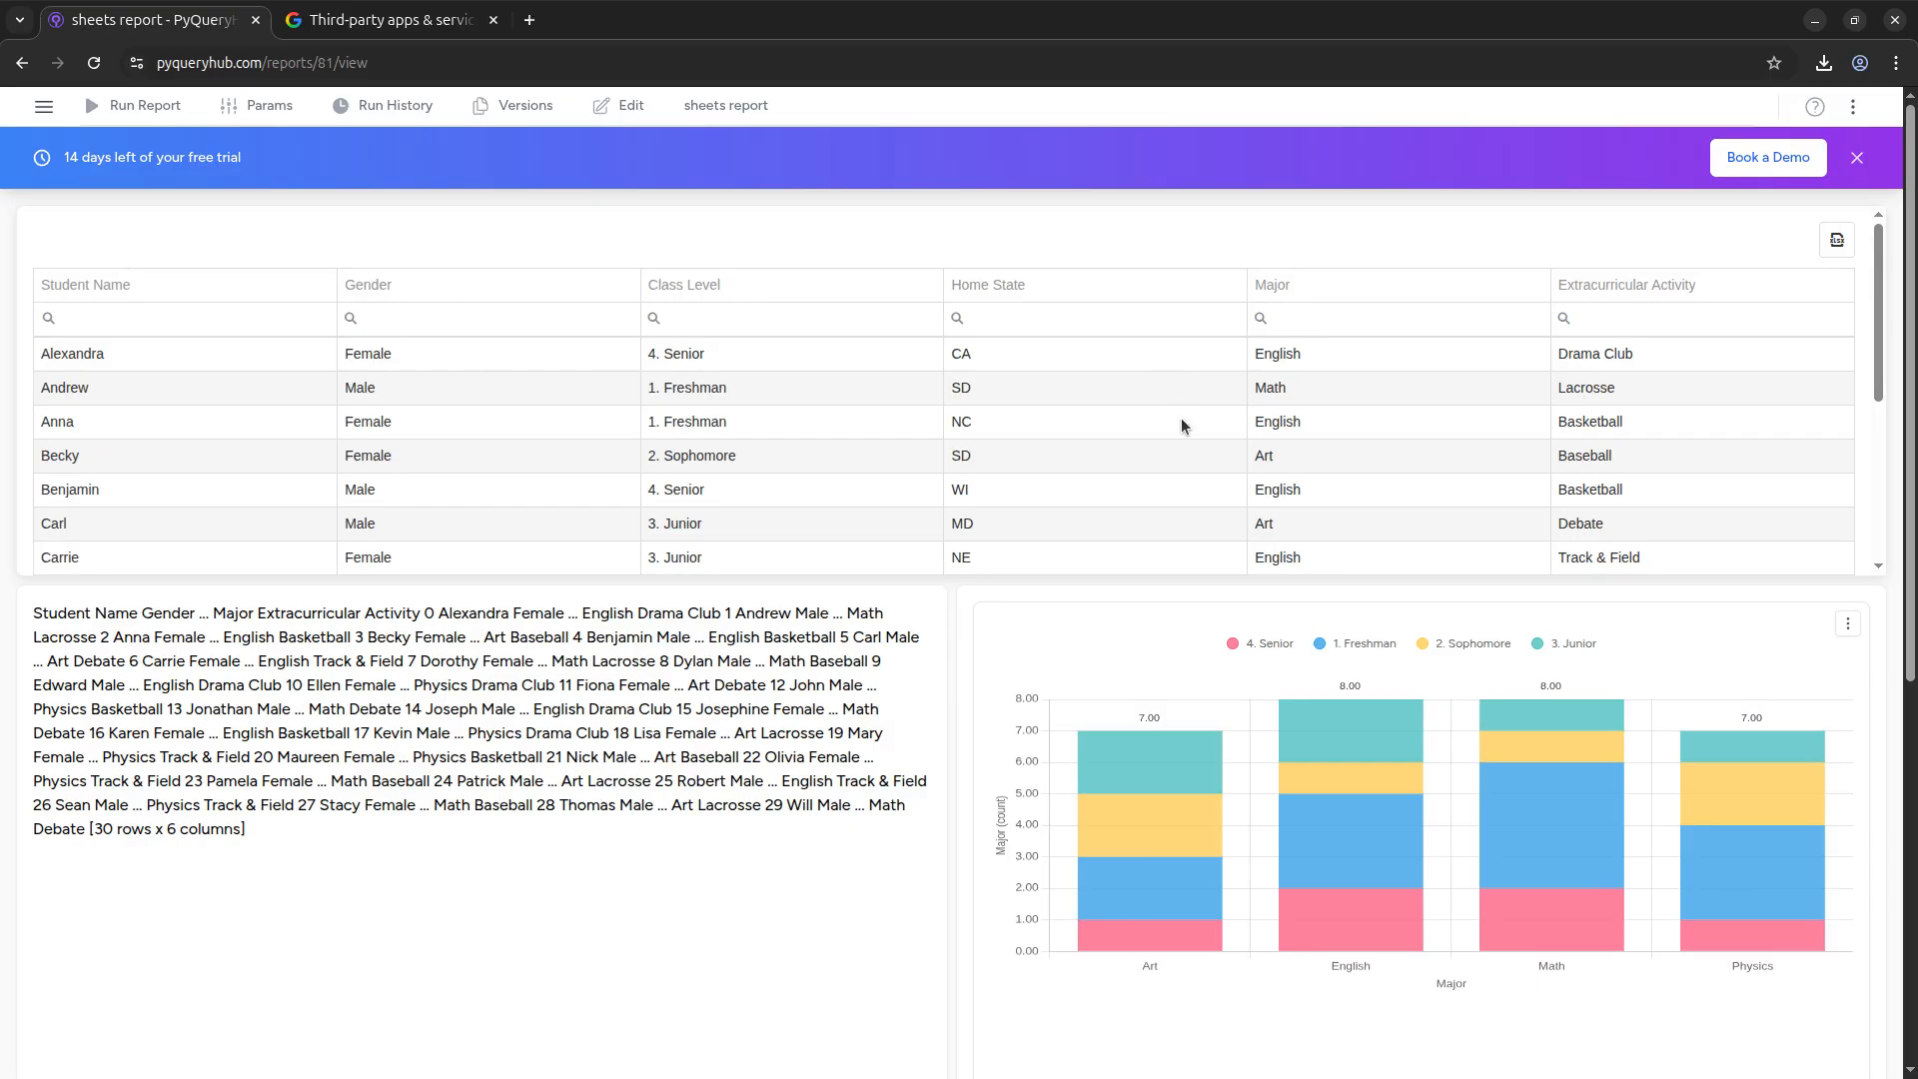
scroll(1199, 414, "down", 4)
scroll(1065, 526, "up", 4)
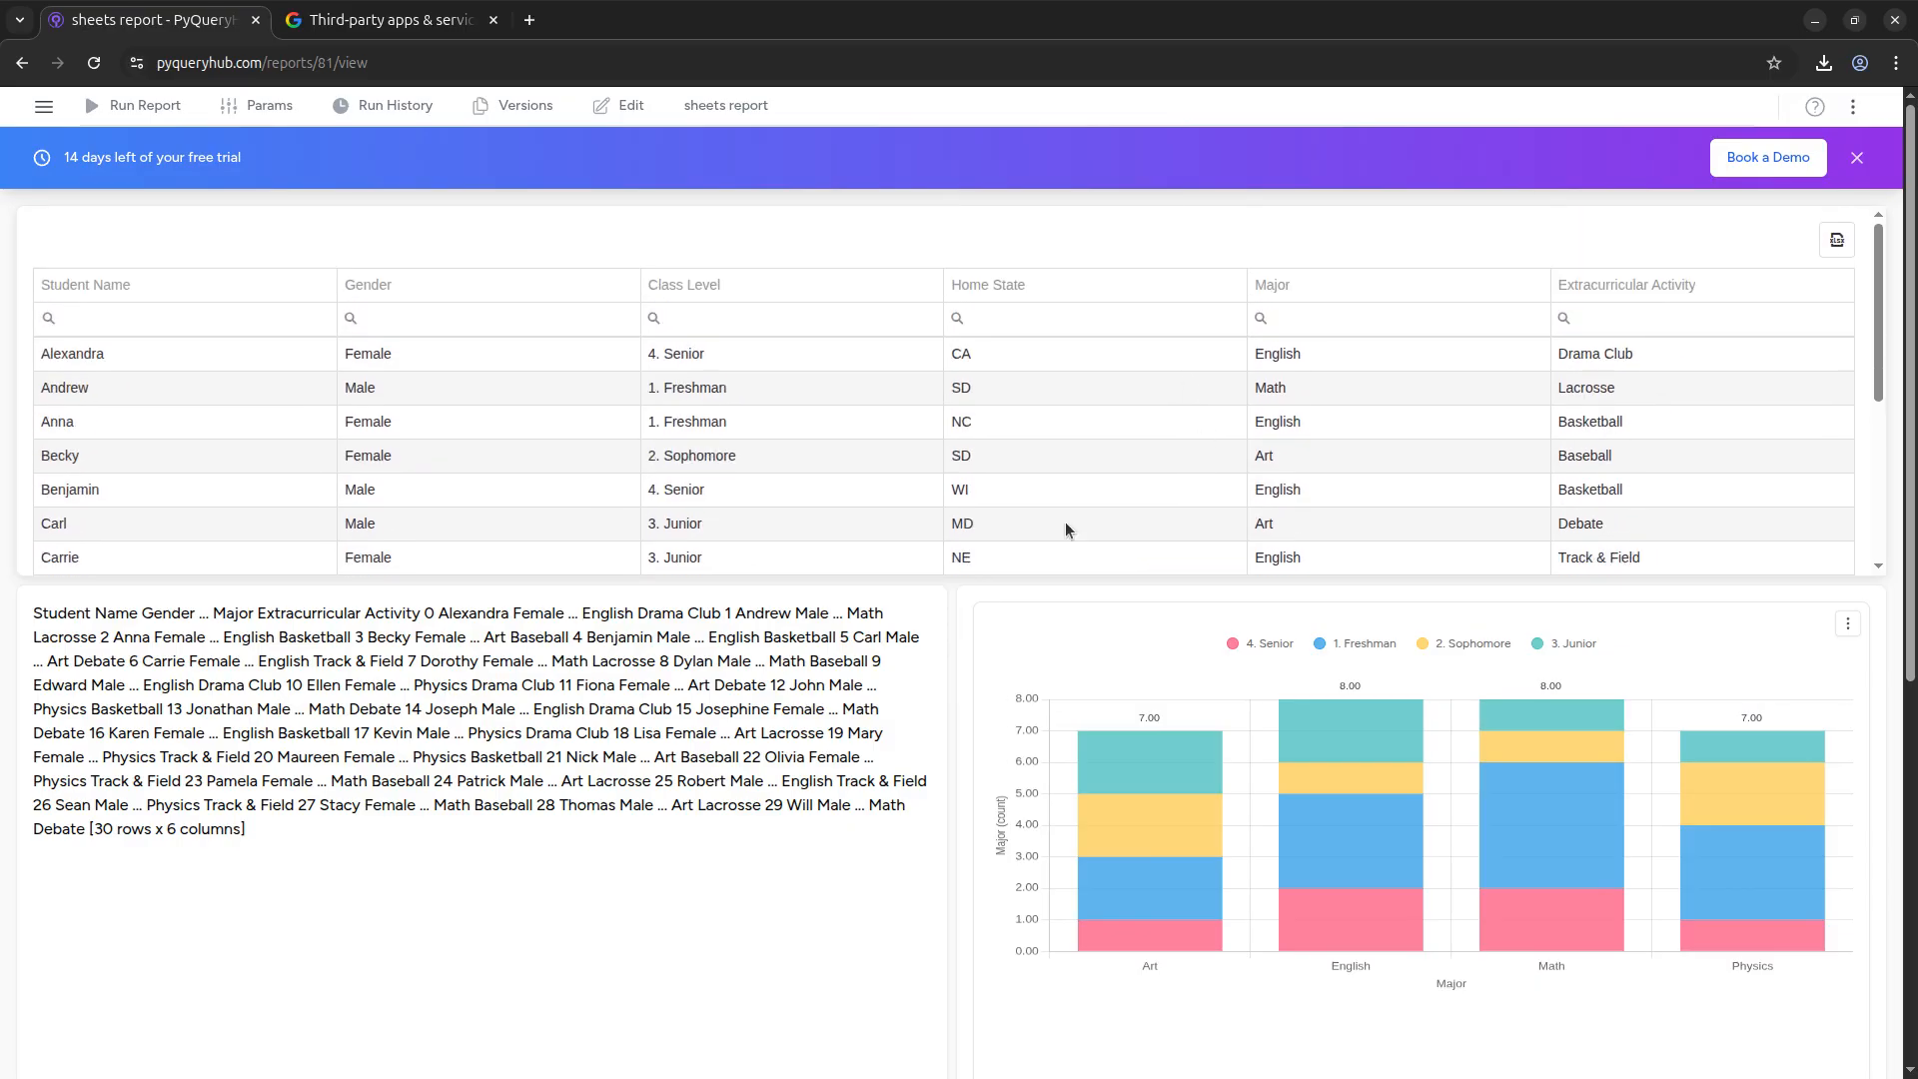